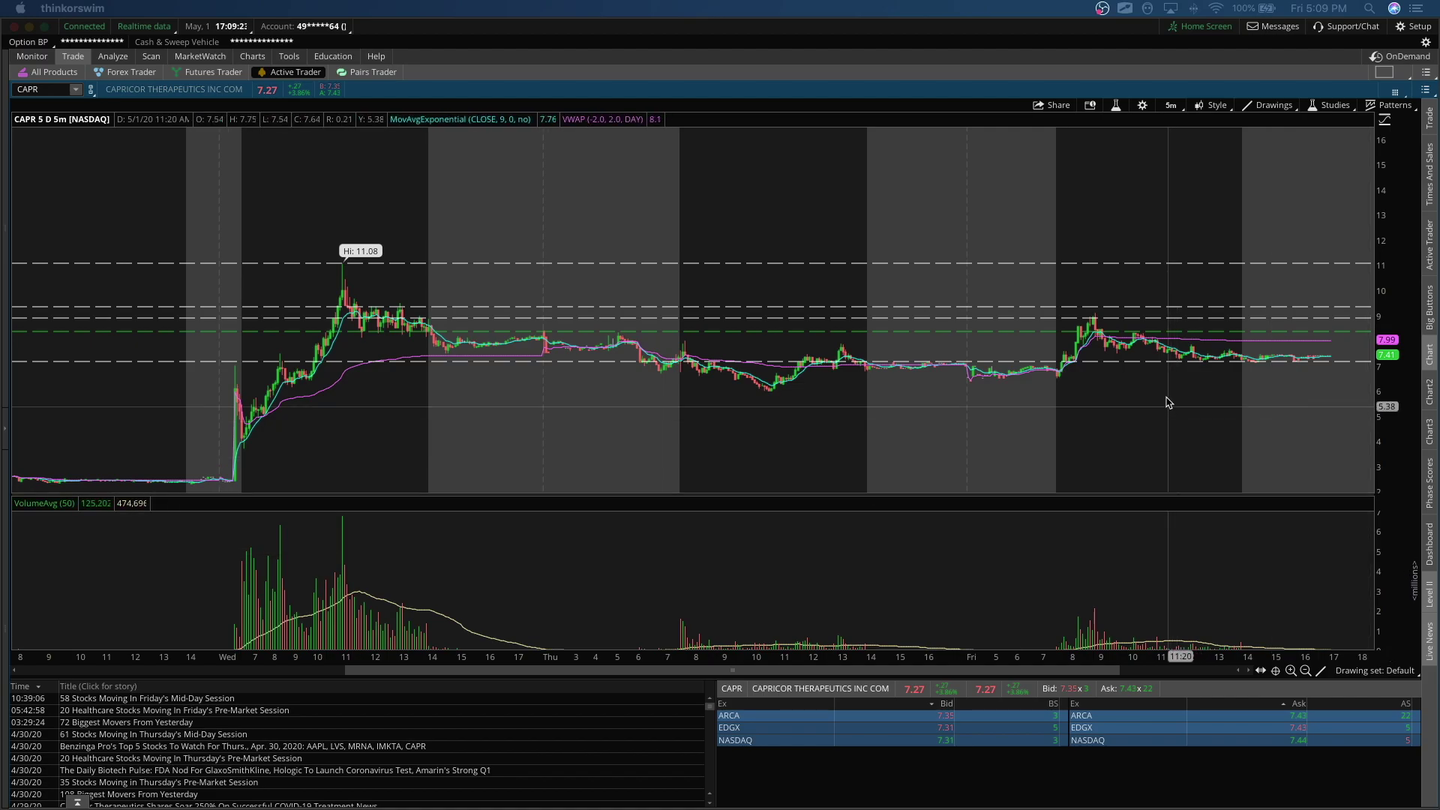
Step: Zoom in and out on Friday's session of the five-day chart, cancelling a stray line drawing
left_click_drag(1026, 412, 1305, 408)
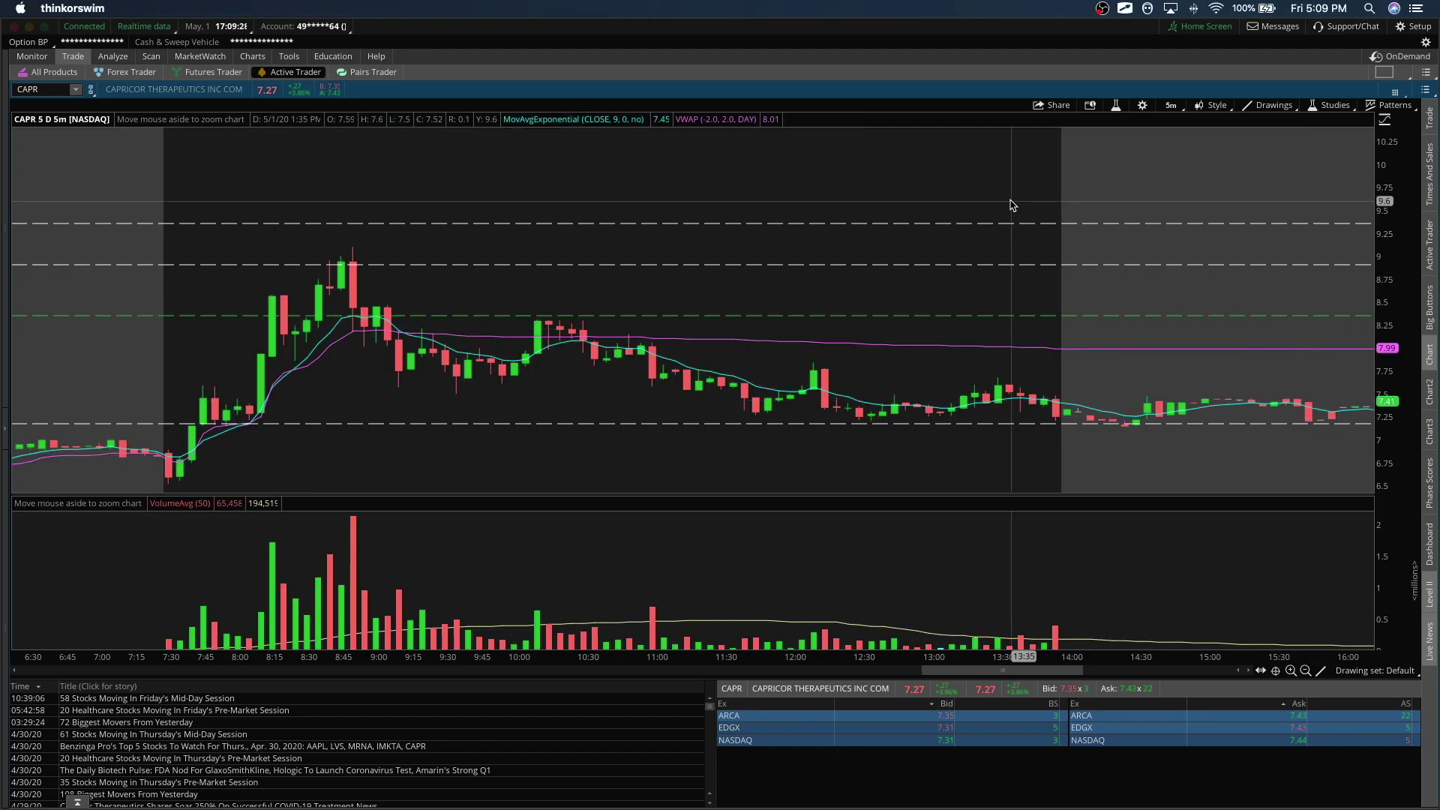
left_click_drag(1013, 202, 968, 204)
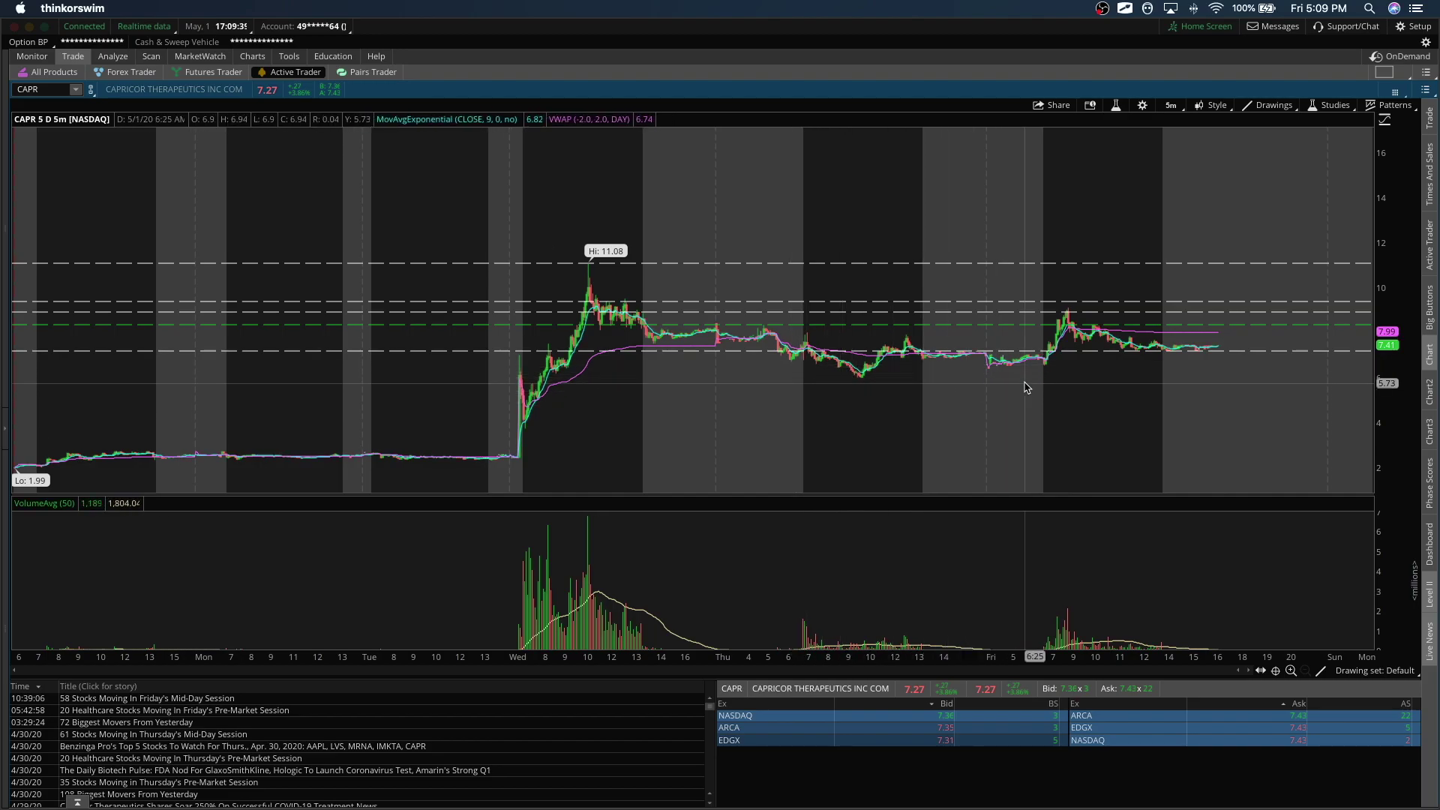
left_click_drag(1010, 376, 1223, 383)
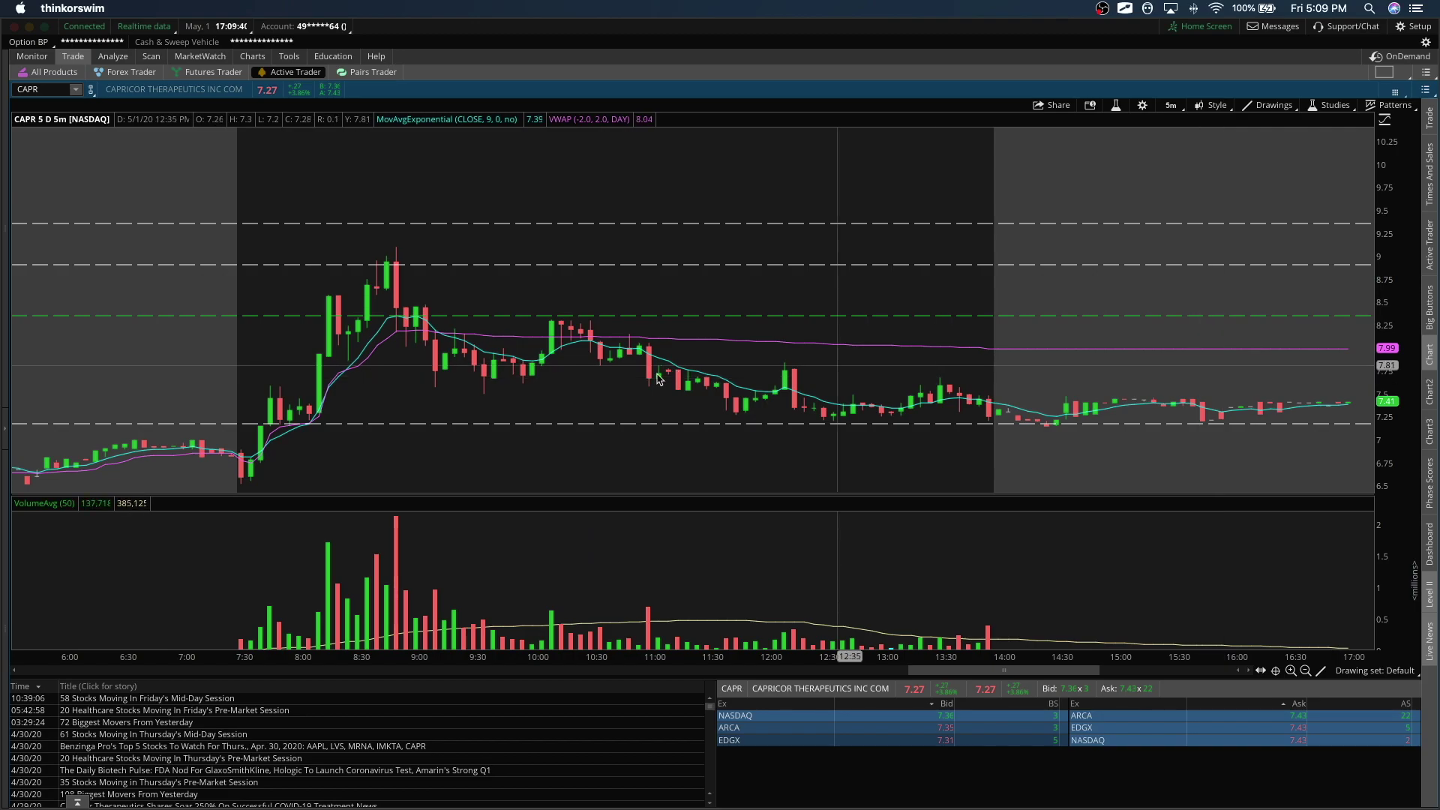
left_click(739, 274)
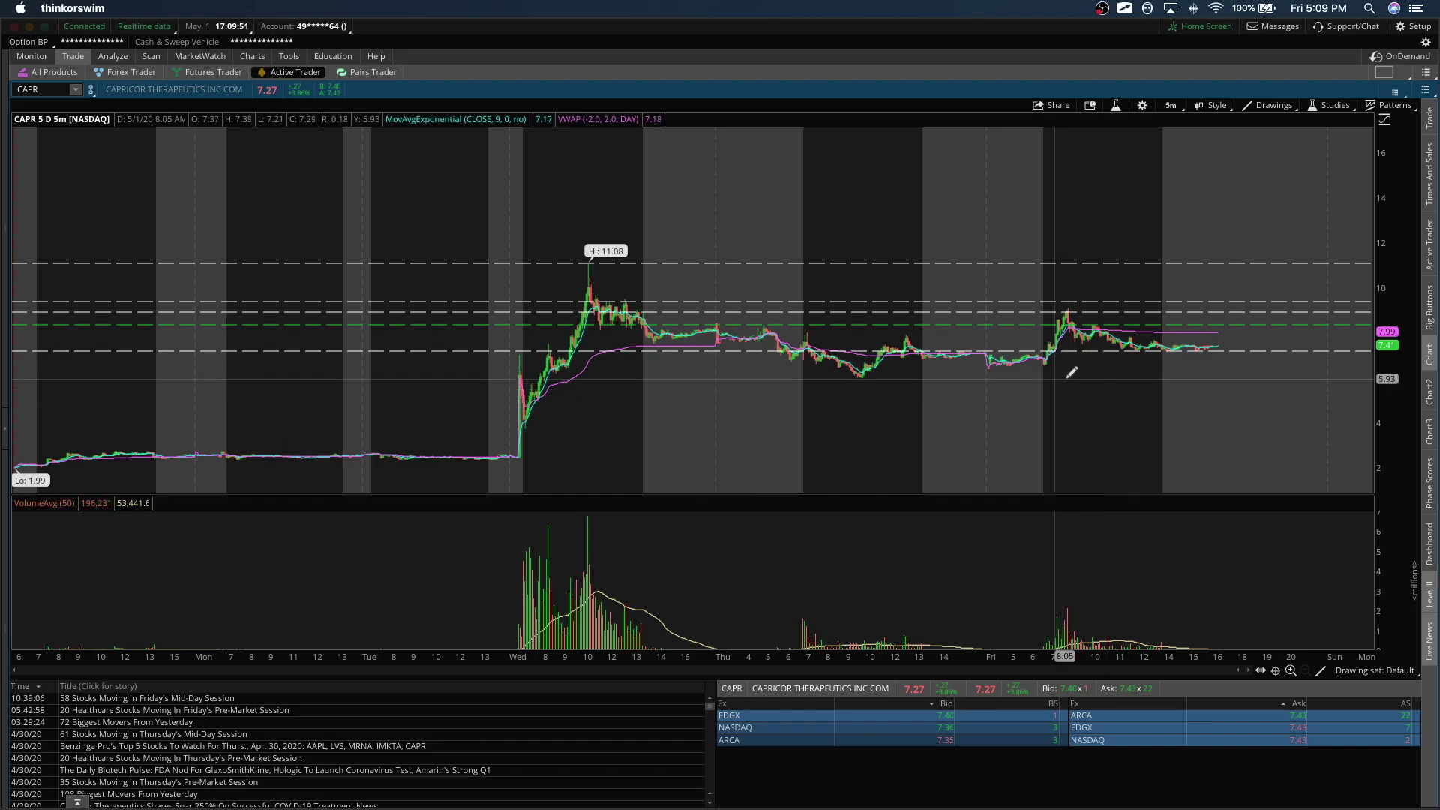
left_click_drag(1215, 371, 968, 371)
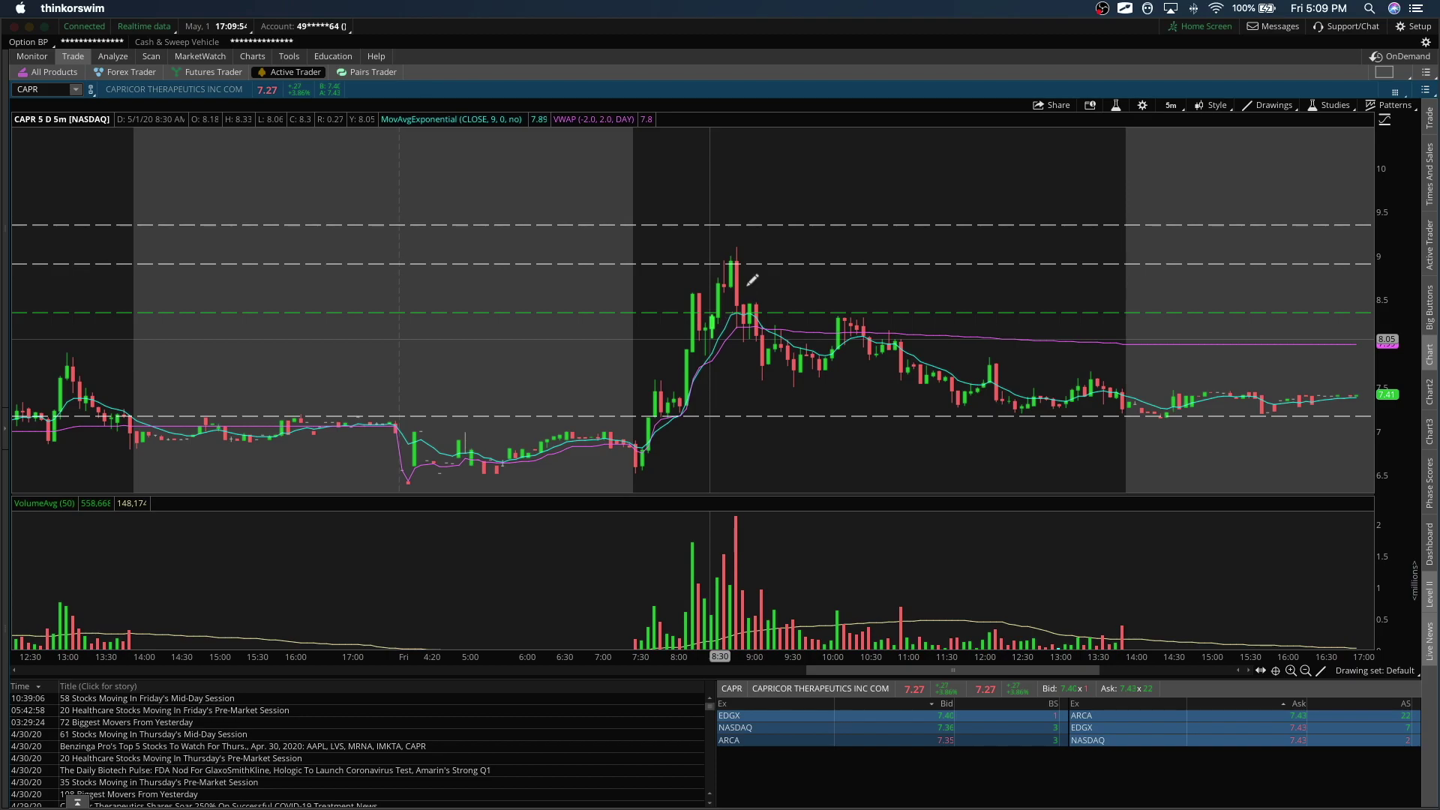
left_click(848, 194)
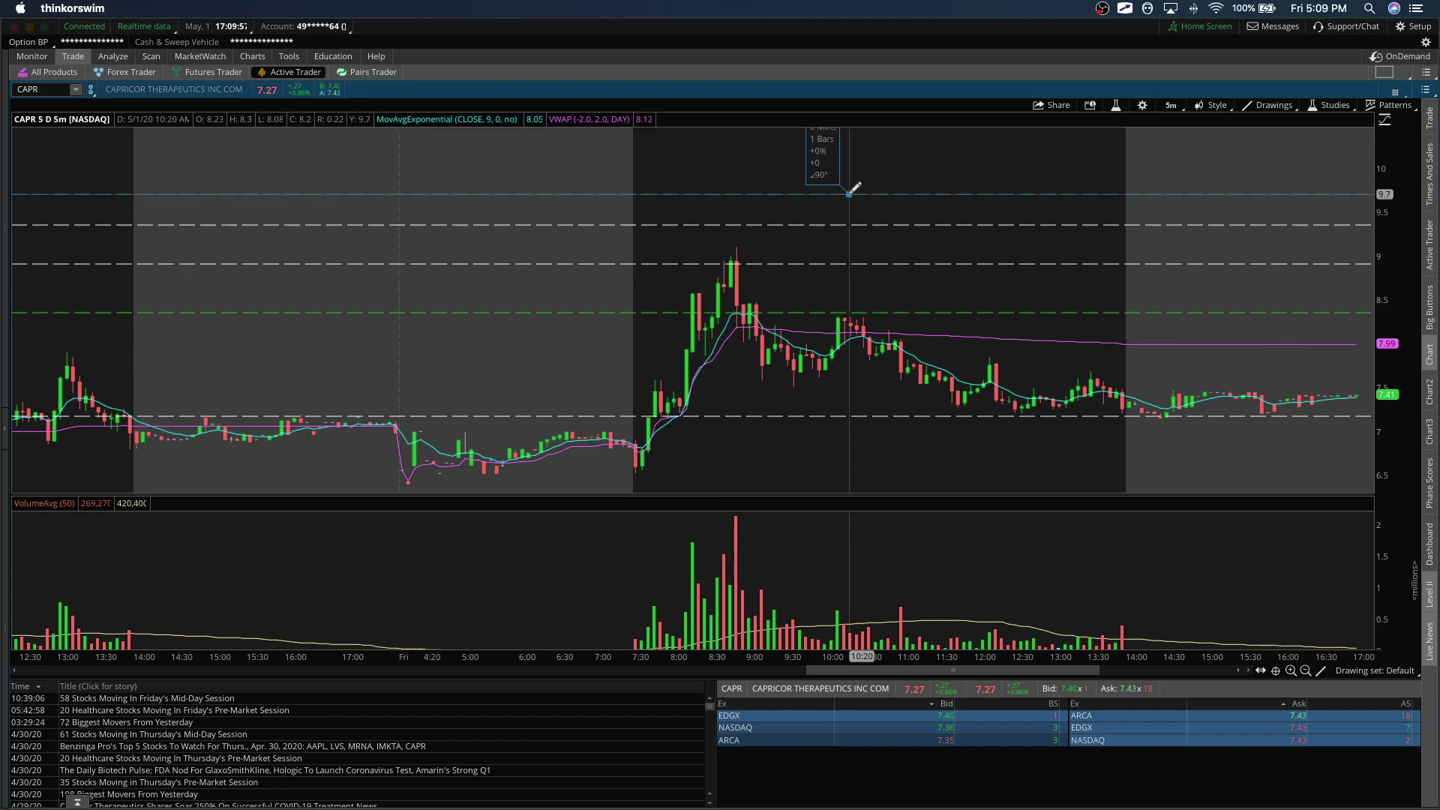
key("Escape")
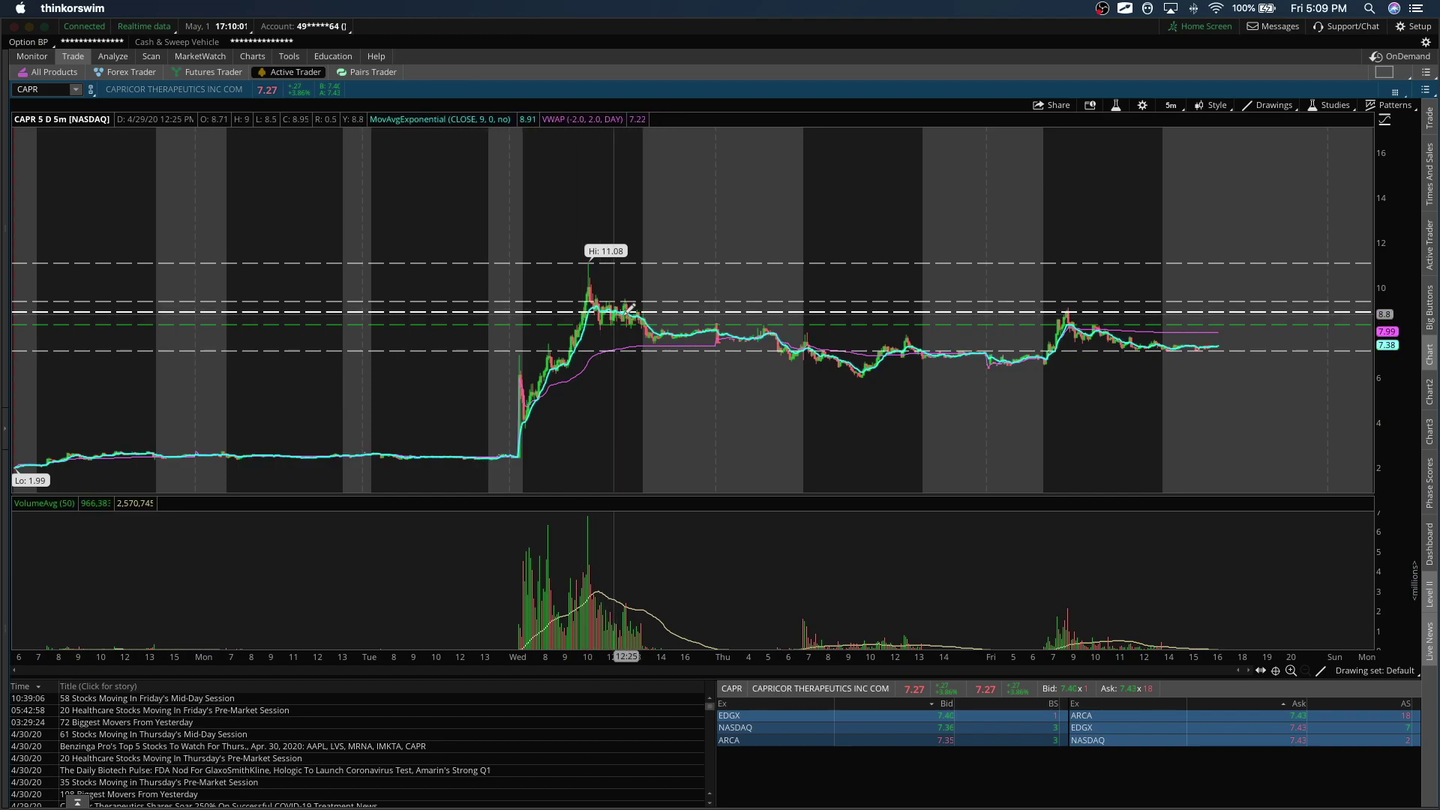
Step: Switch the chart to 1 Y : 1D and zoom into the late April to May candles
left_click(1171, 105)
left_click(1164, 221)
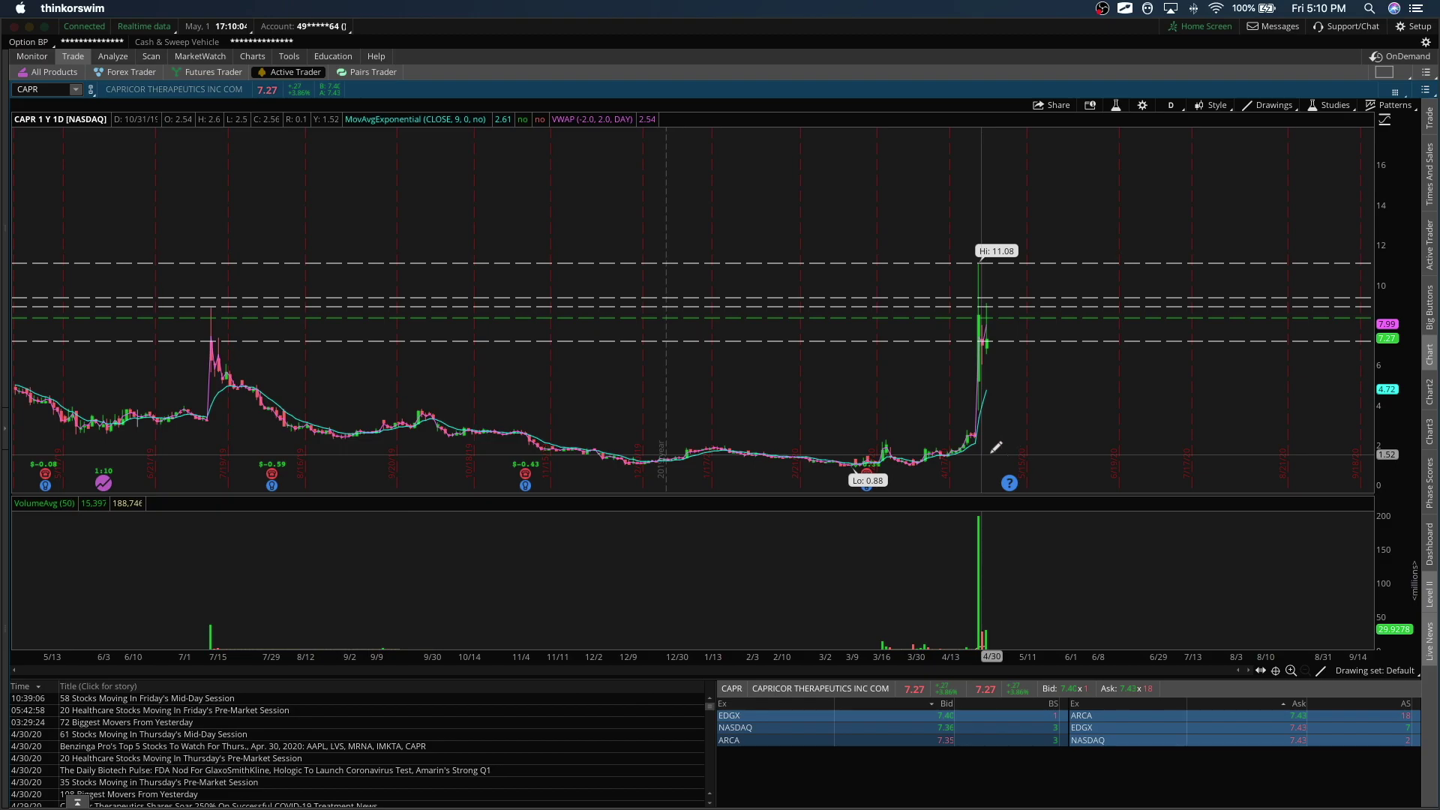
left_click_drag(1074, 405, 907, 405)
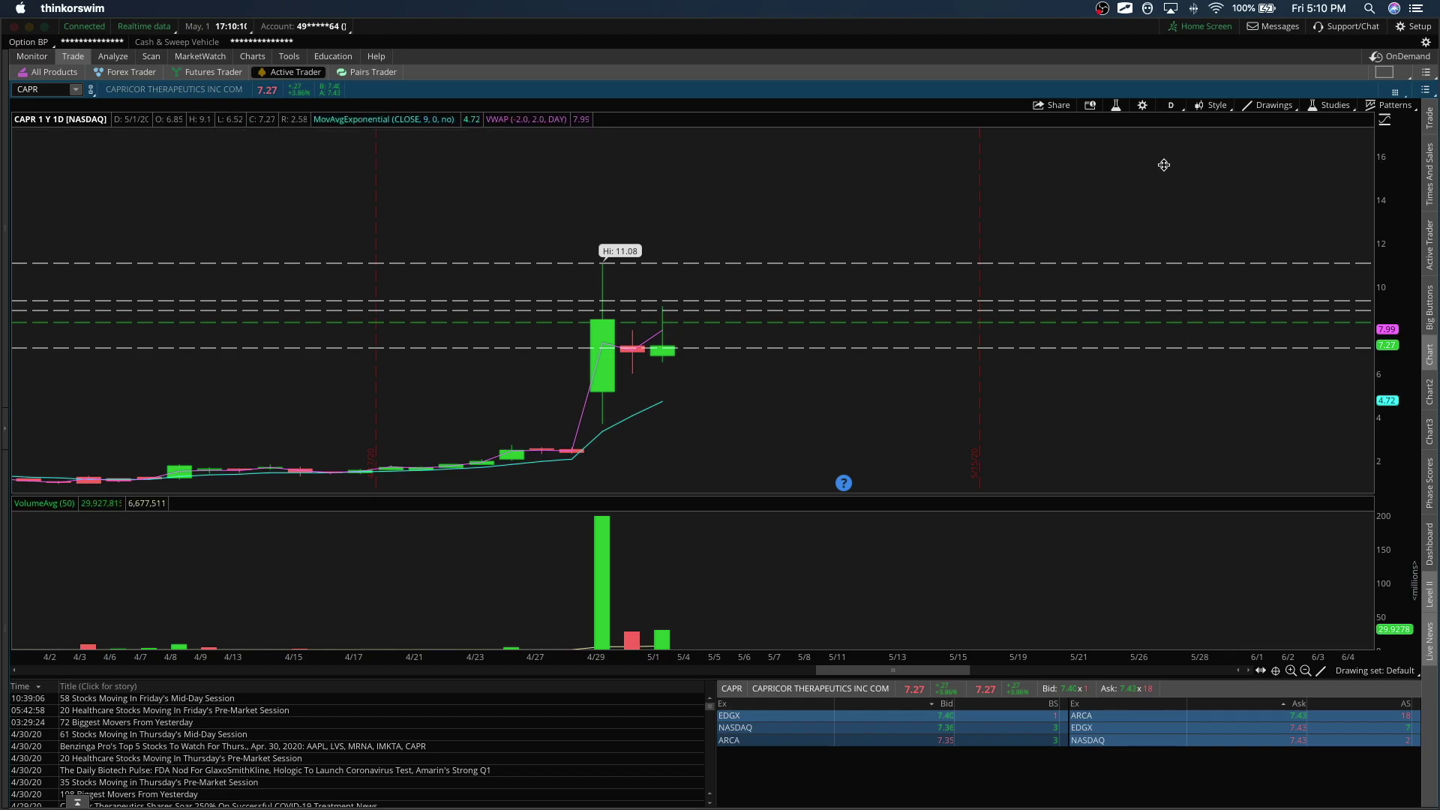
Step: Switch to 1 D : 1m and zoom into Friday, showing the 9.1 high and 6.01 low
left_click(1171, 105)
left_click(1153, 159)
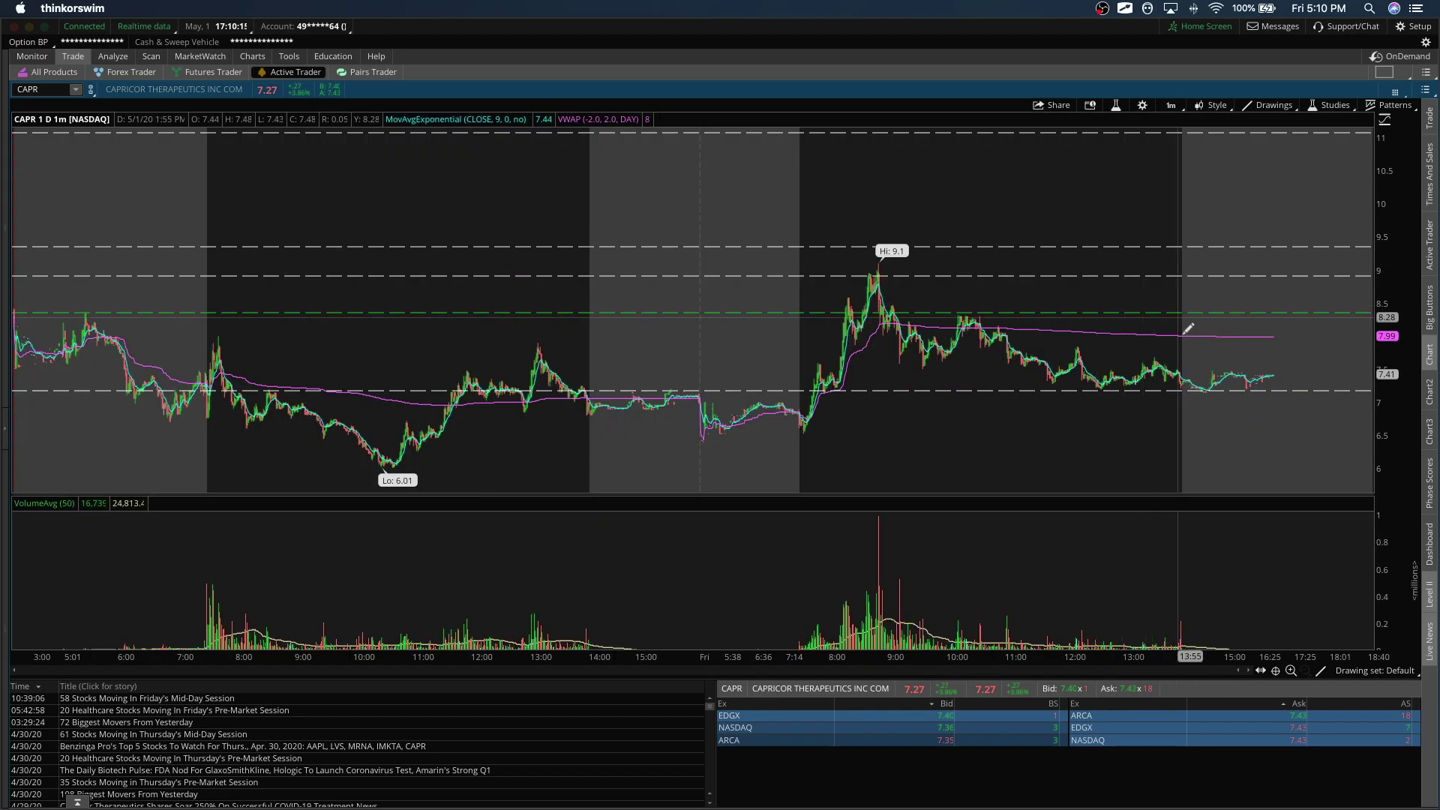
left_click_drag(1244, 386, 714, 362)
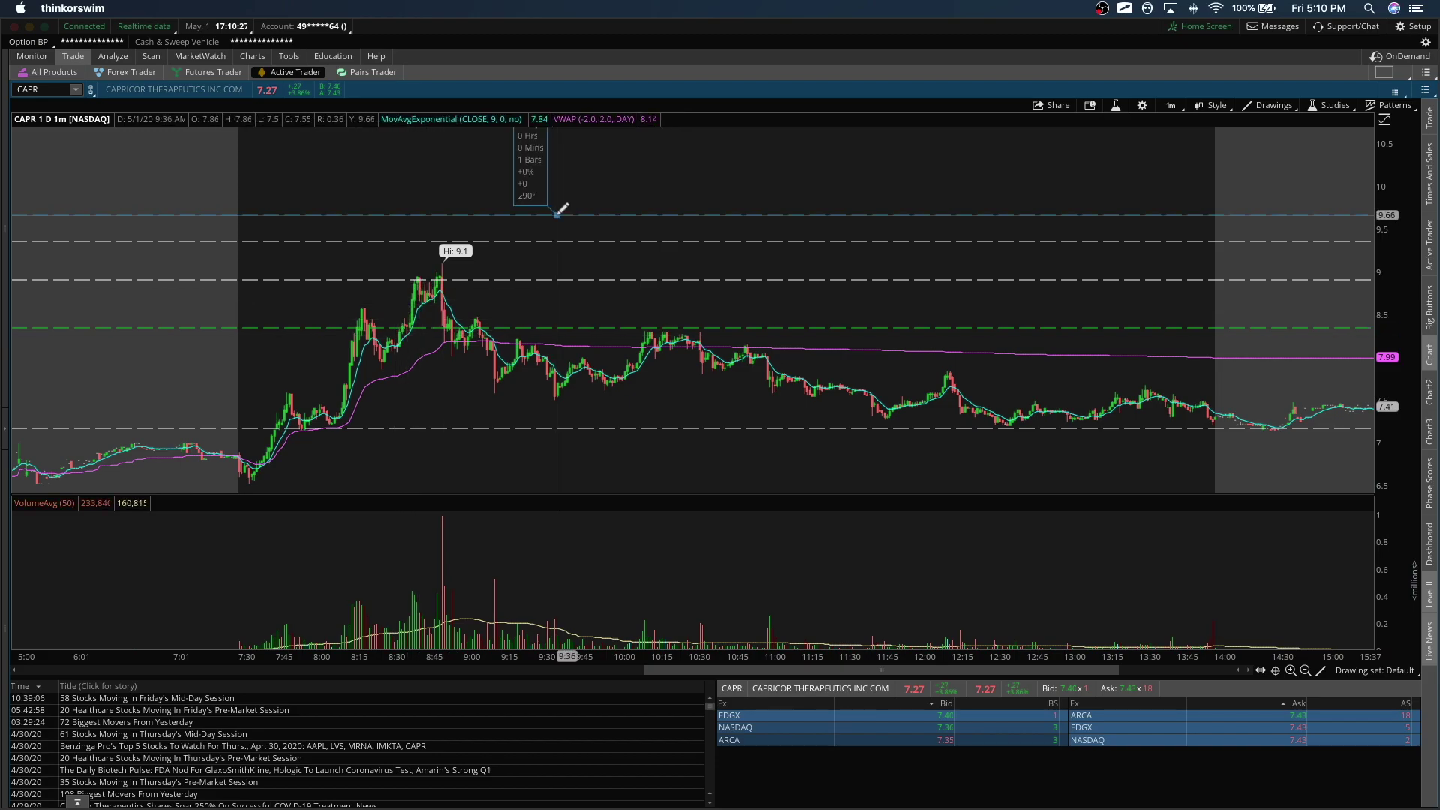
scroll(561, 207, "down", 3)
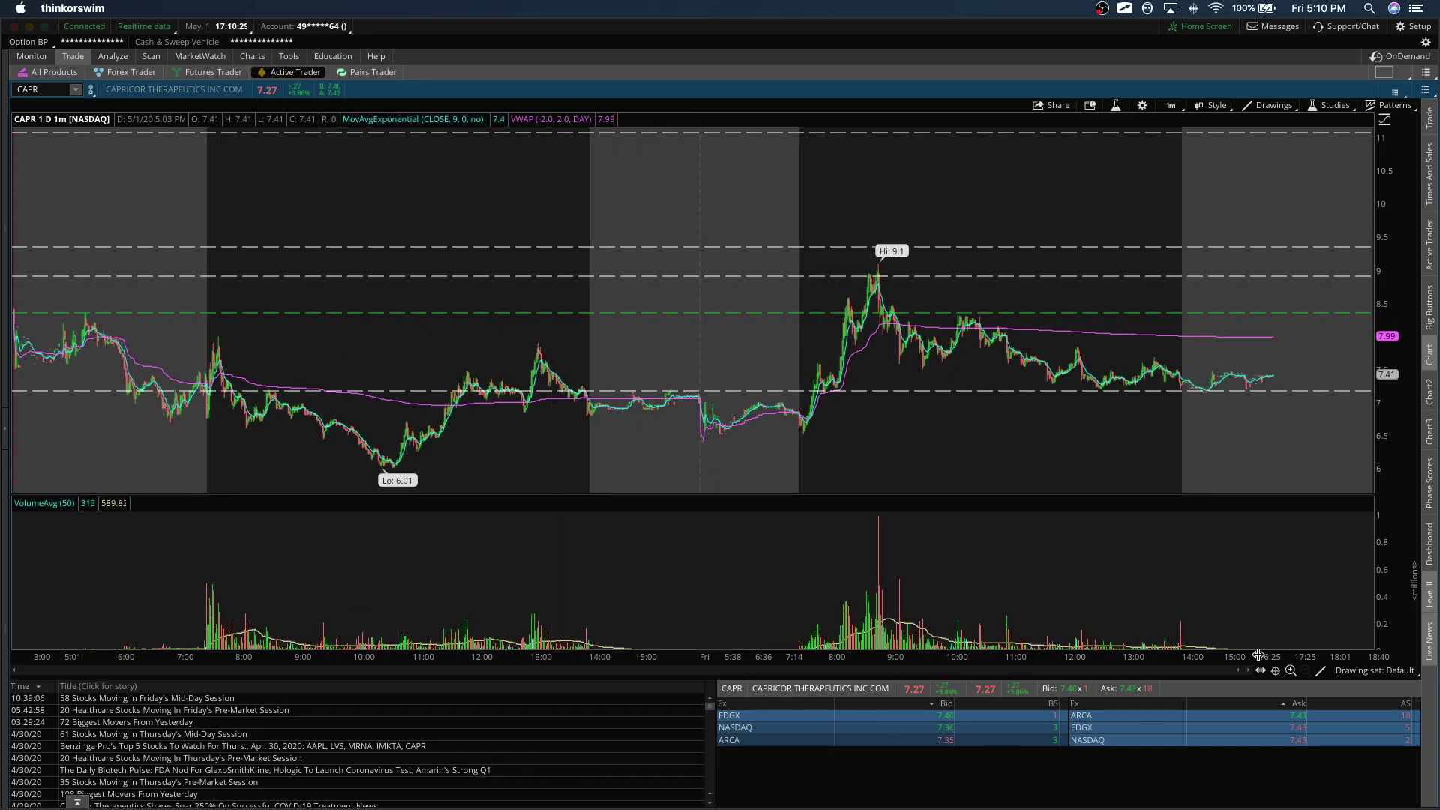
left_click(1171, 105)
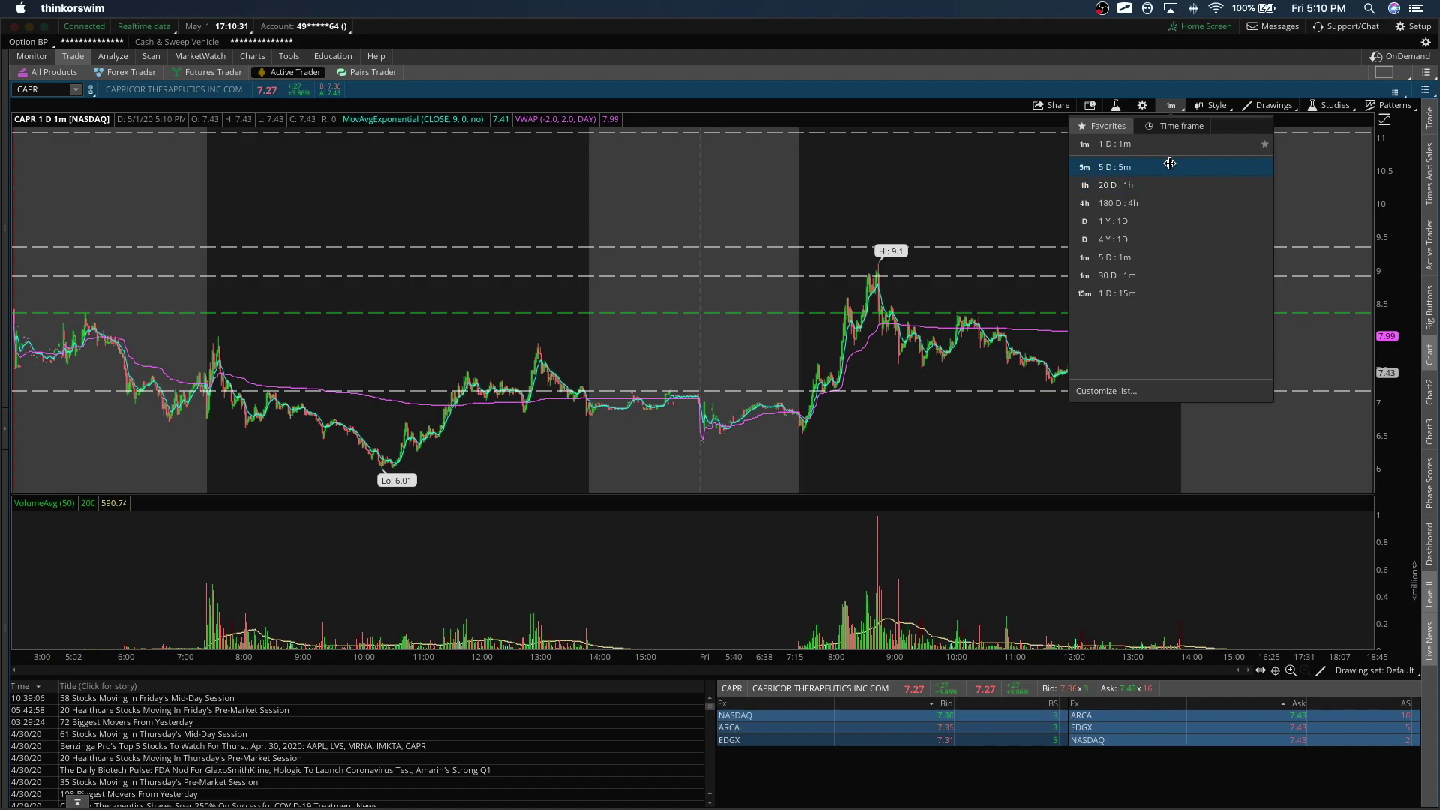
Step: Switch back to 5 D : 5m, cancel a stray trendline, and zoom into the April 29 session
left_click(1167, 167)
left_click(1169, 165)
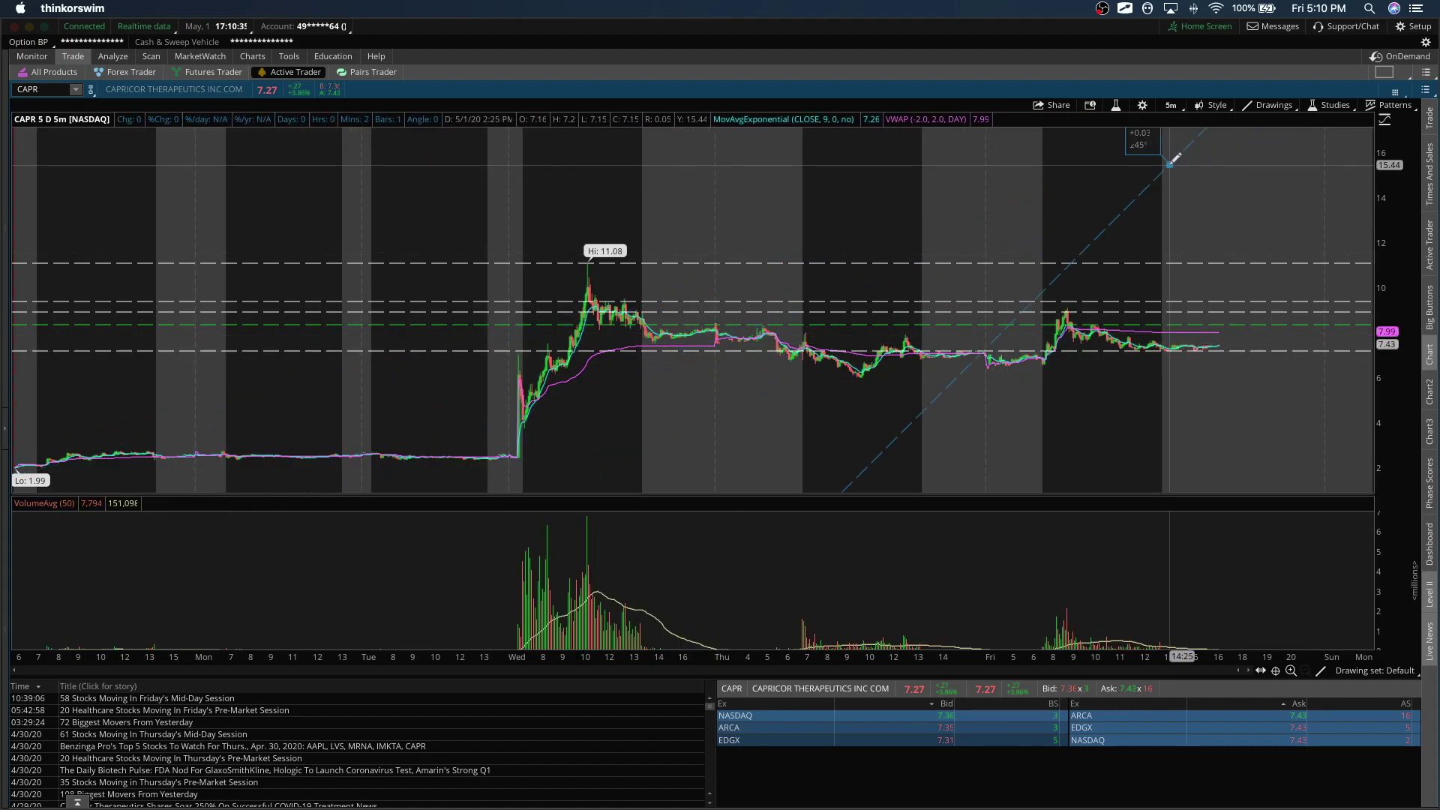
key("Escape")
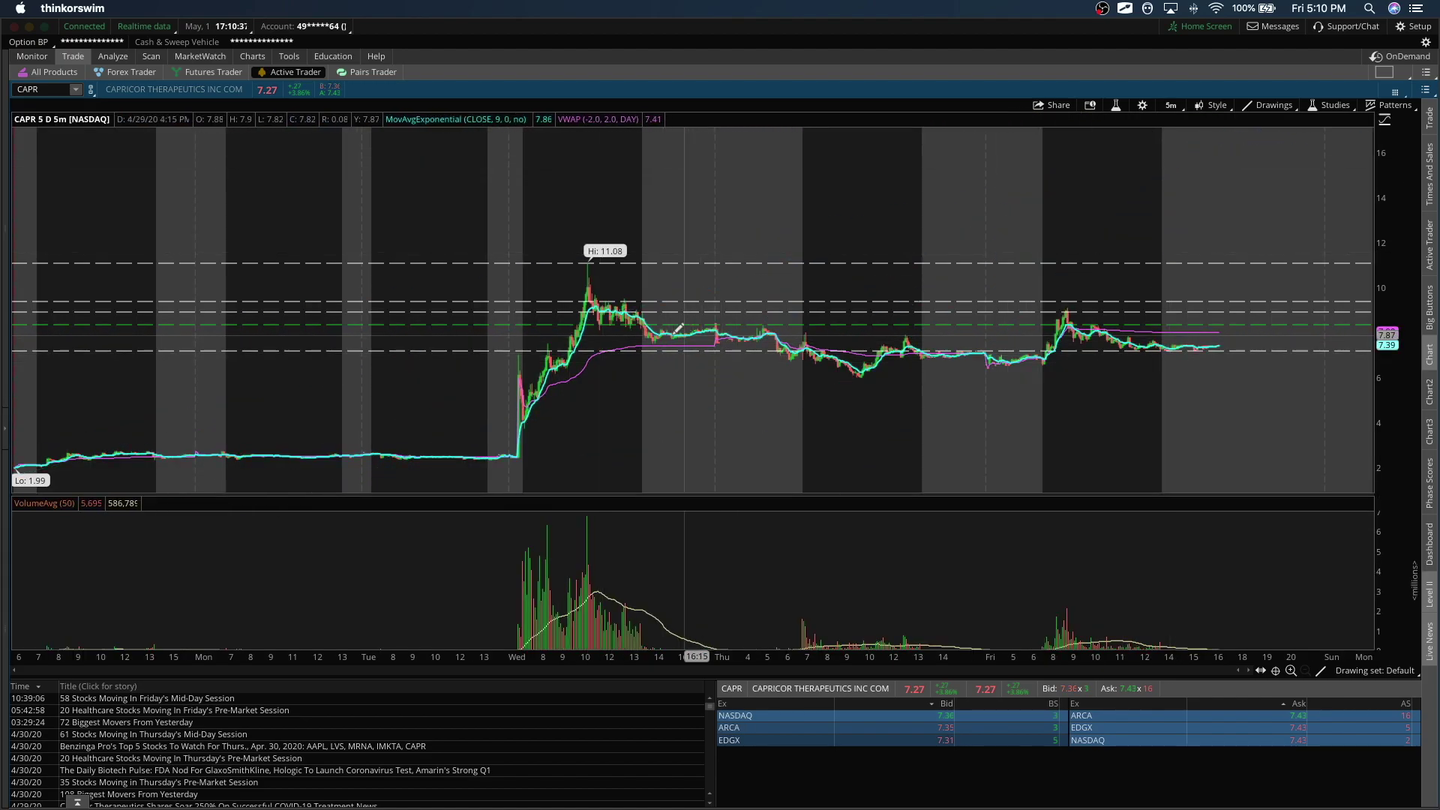
left_click_drag(683, 323, 528, 324)
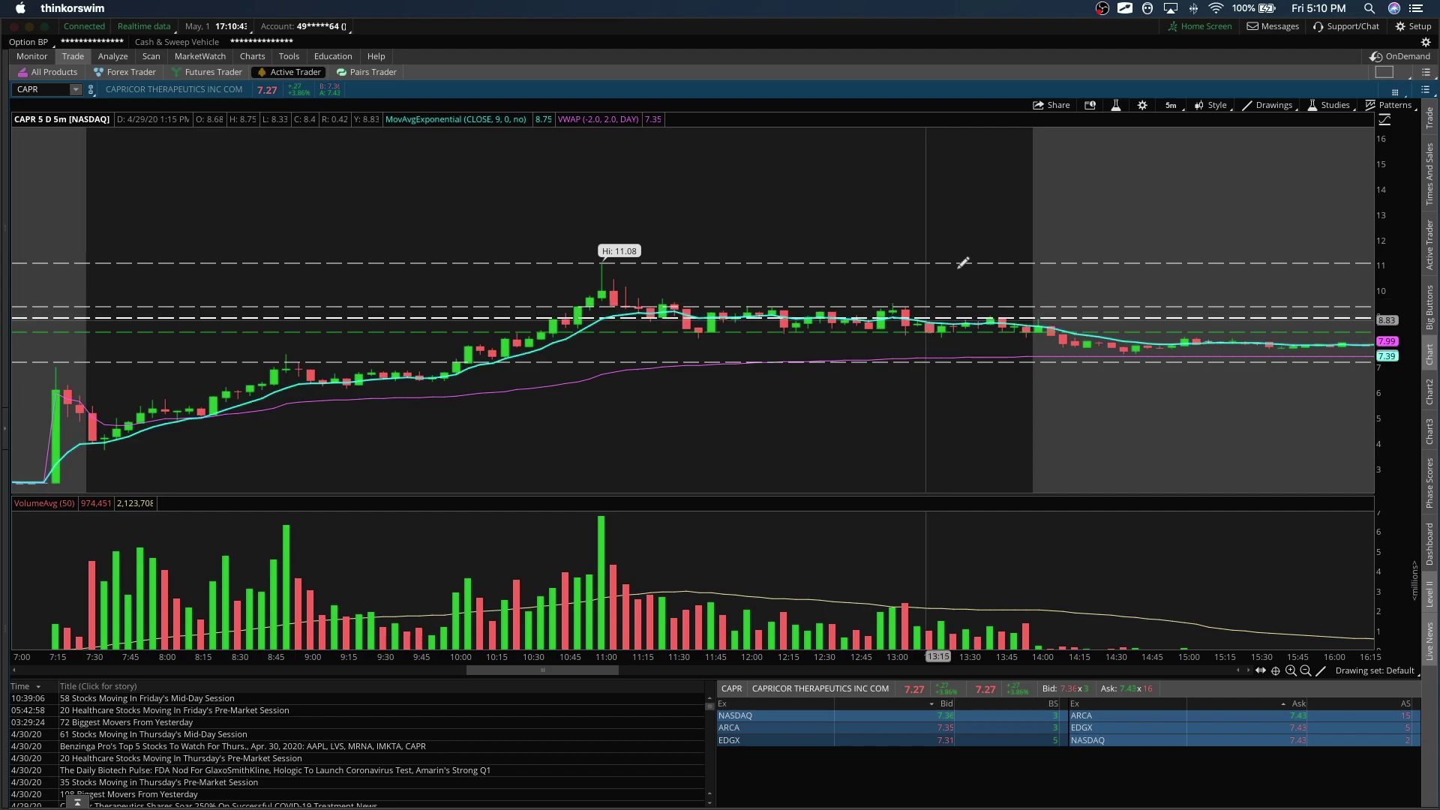
scroll(997, 193, "down", 5)
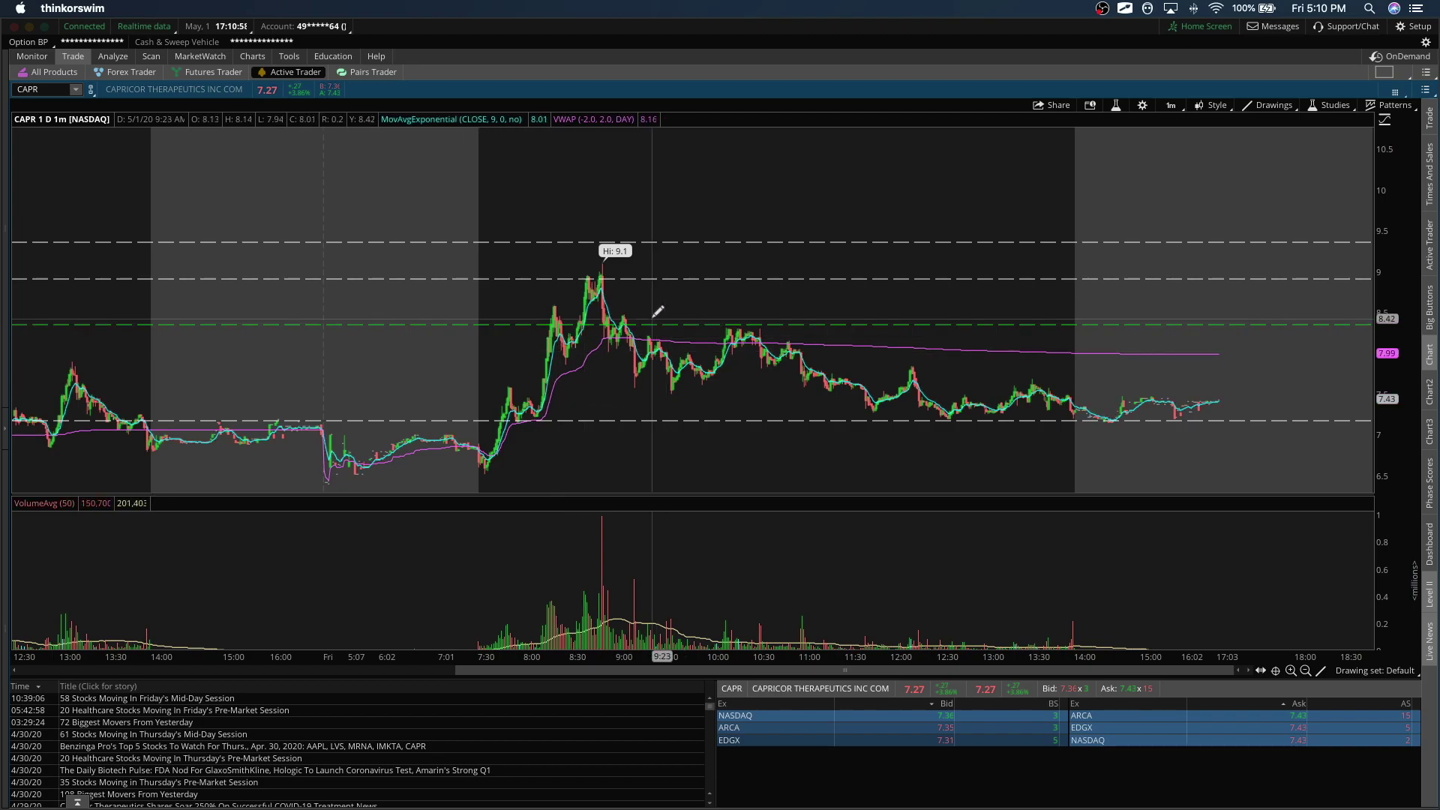
Step: Re-select 5 D : 5m from Favorites to restore the full 1.99 to 11.08 view
left_click(1121, 157)
scroll(1125, 154, "down", 3)
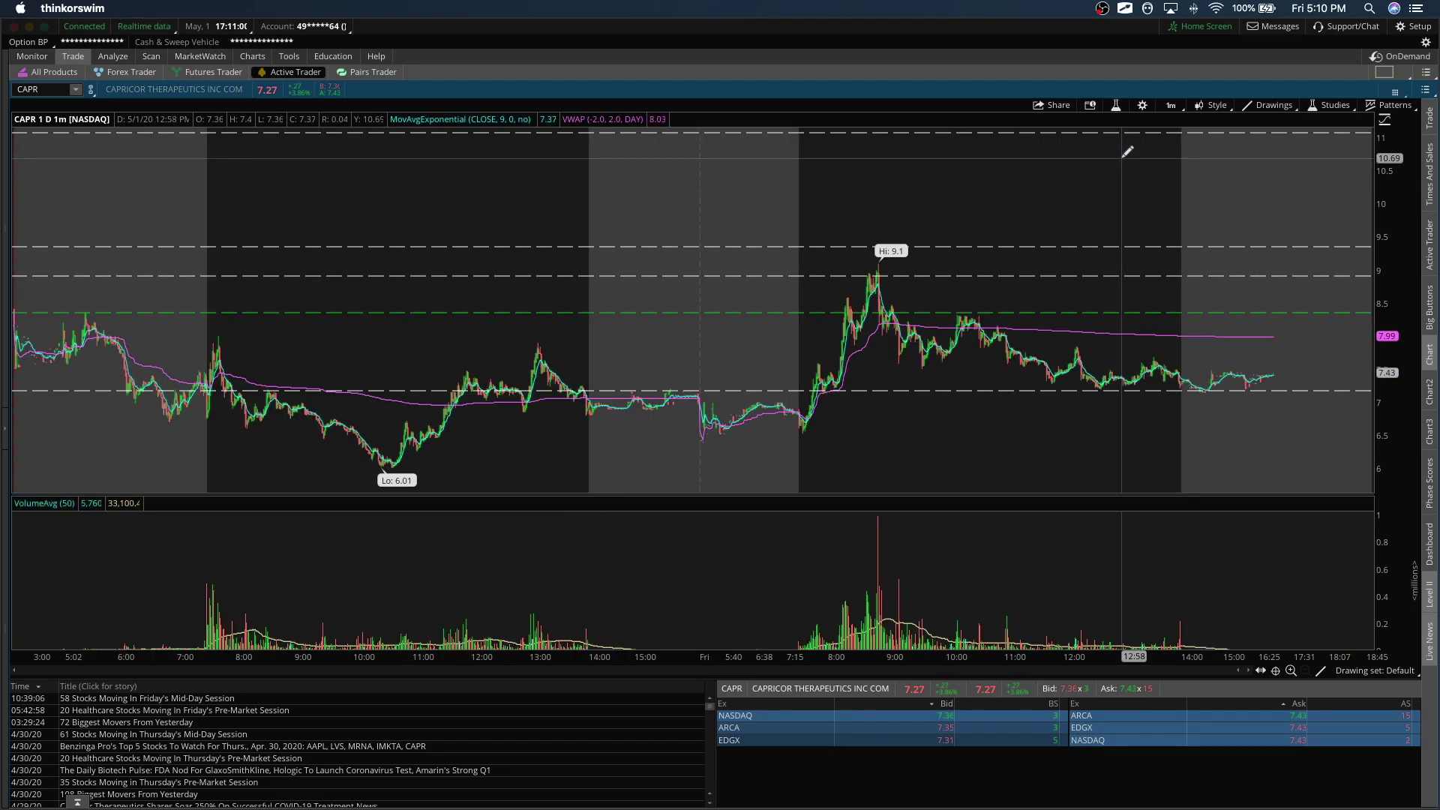
left_click(1167, 104)
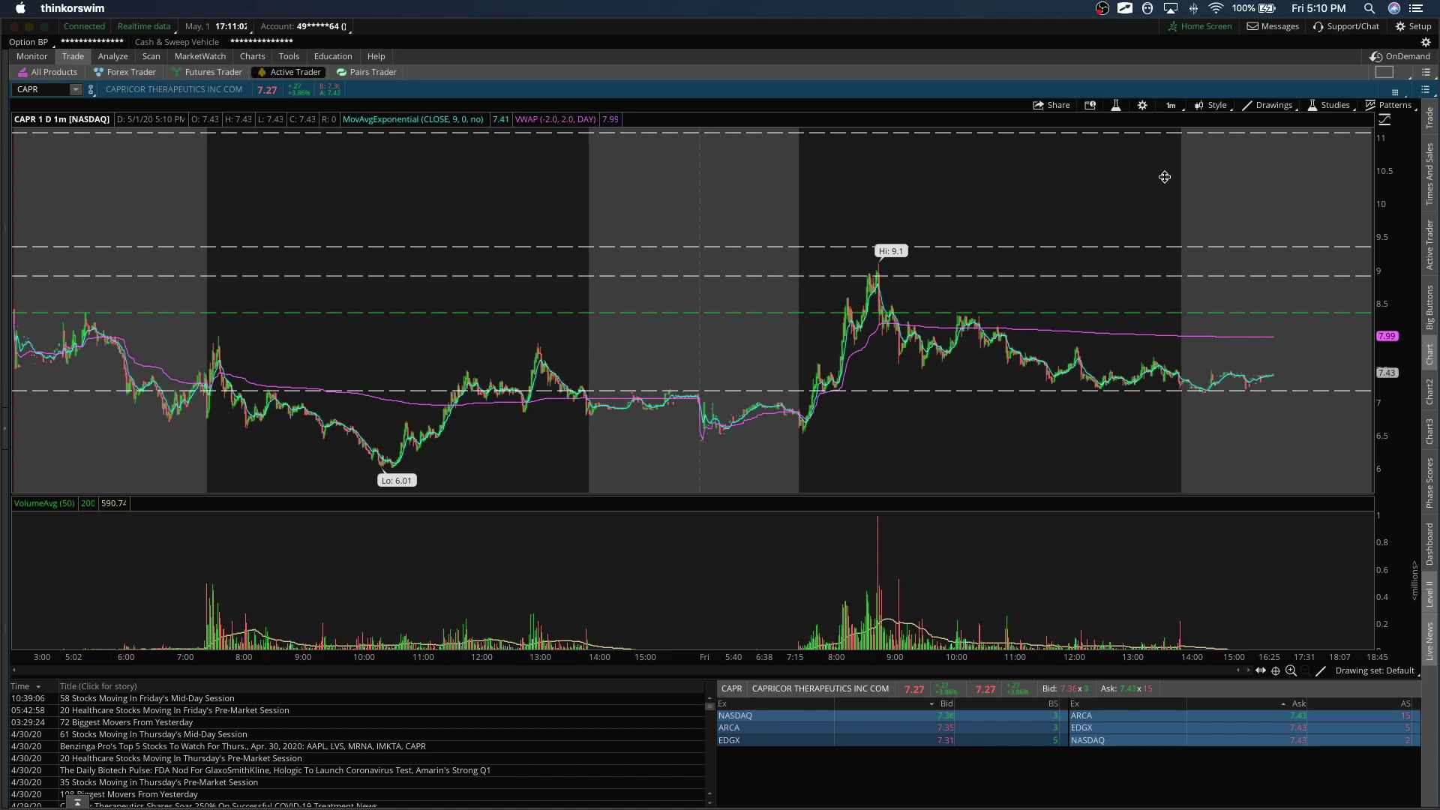
left_click(1163, 171)
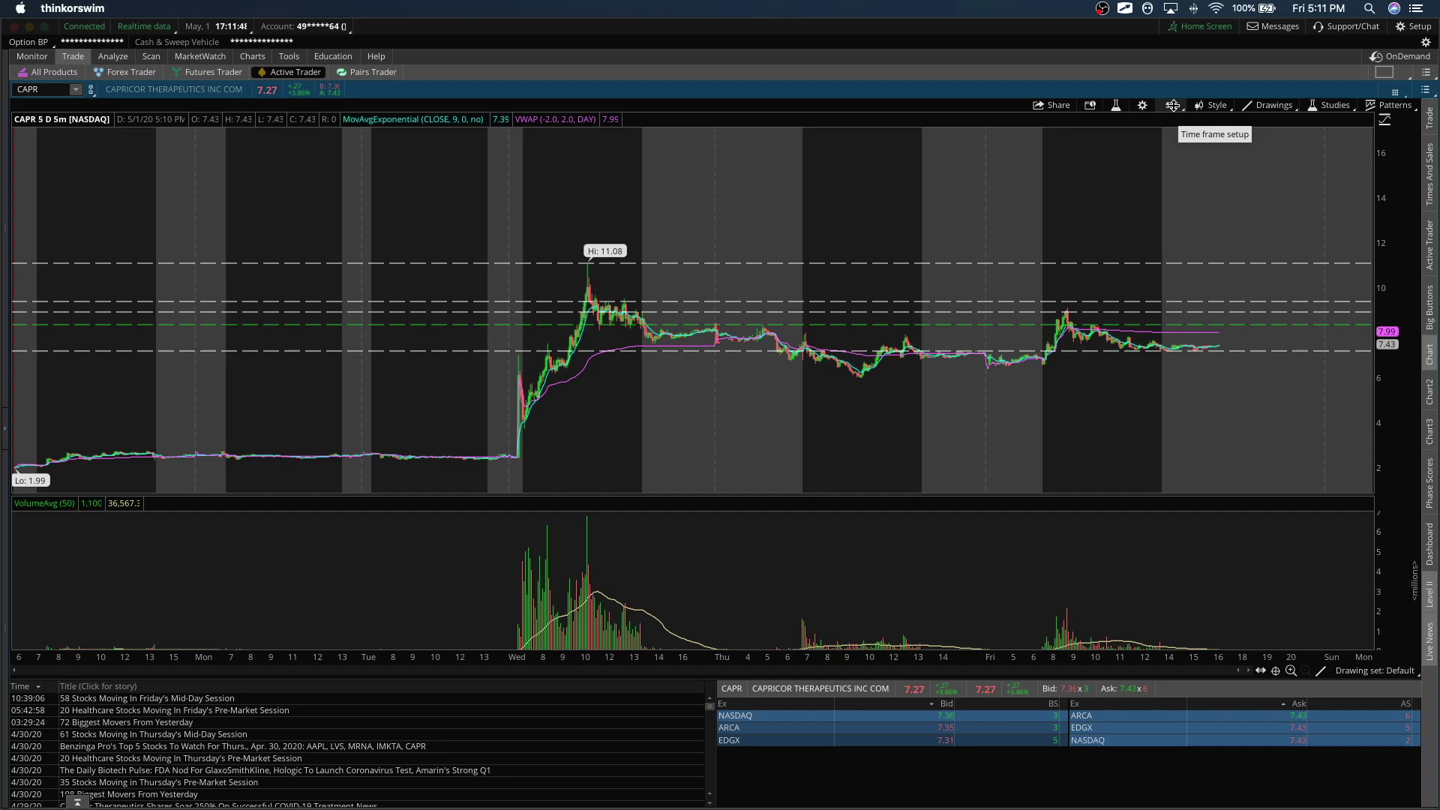
Step: Zoom into Thursday–Friday, delete the dashed 11.1 line, and draw a horizontal trendline at 11.04
left_click(1172, 105)
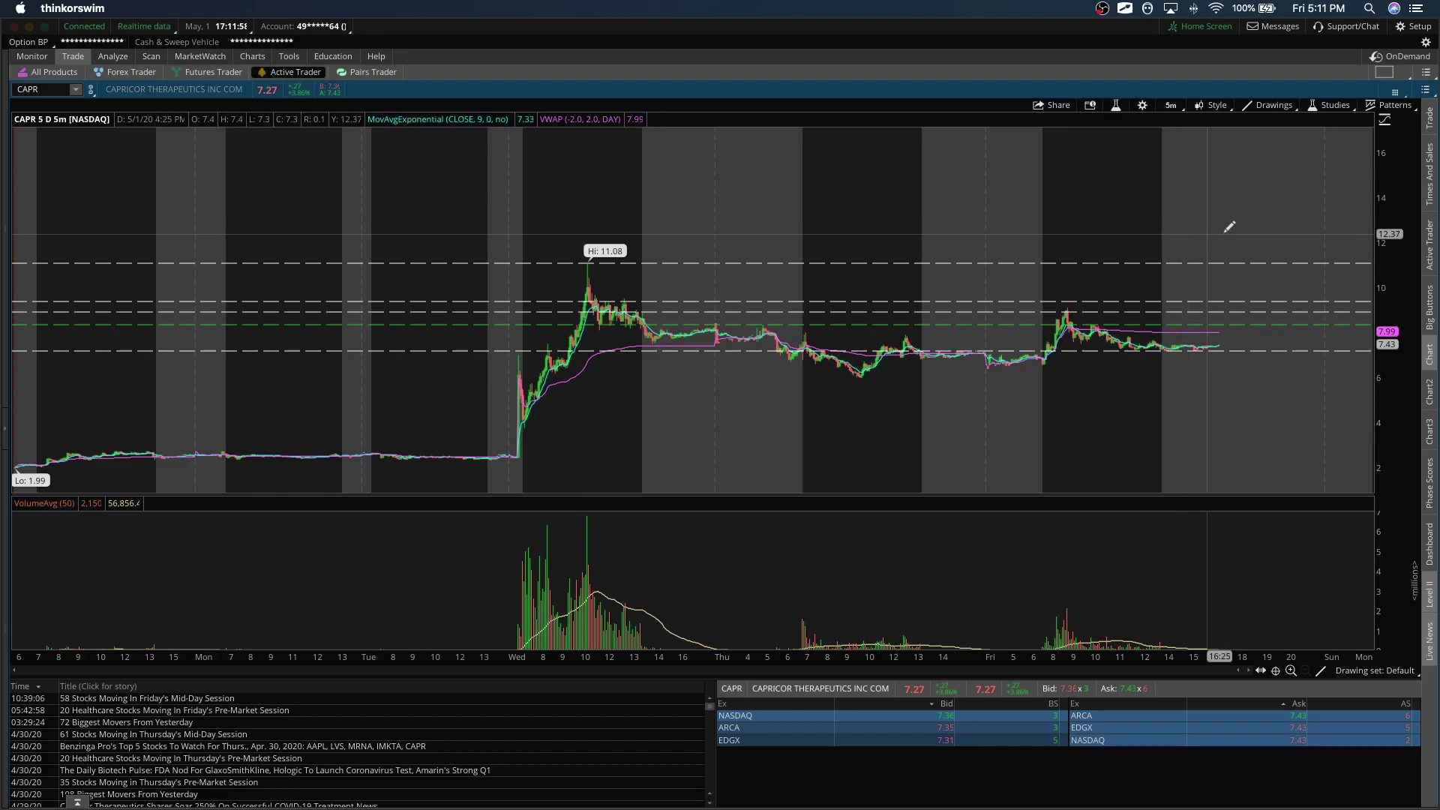
left_click_drag(1231, 225, 861, 202)
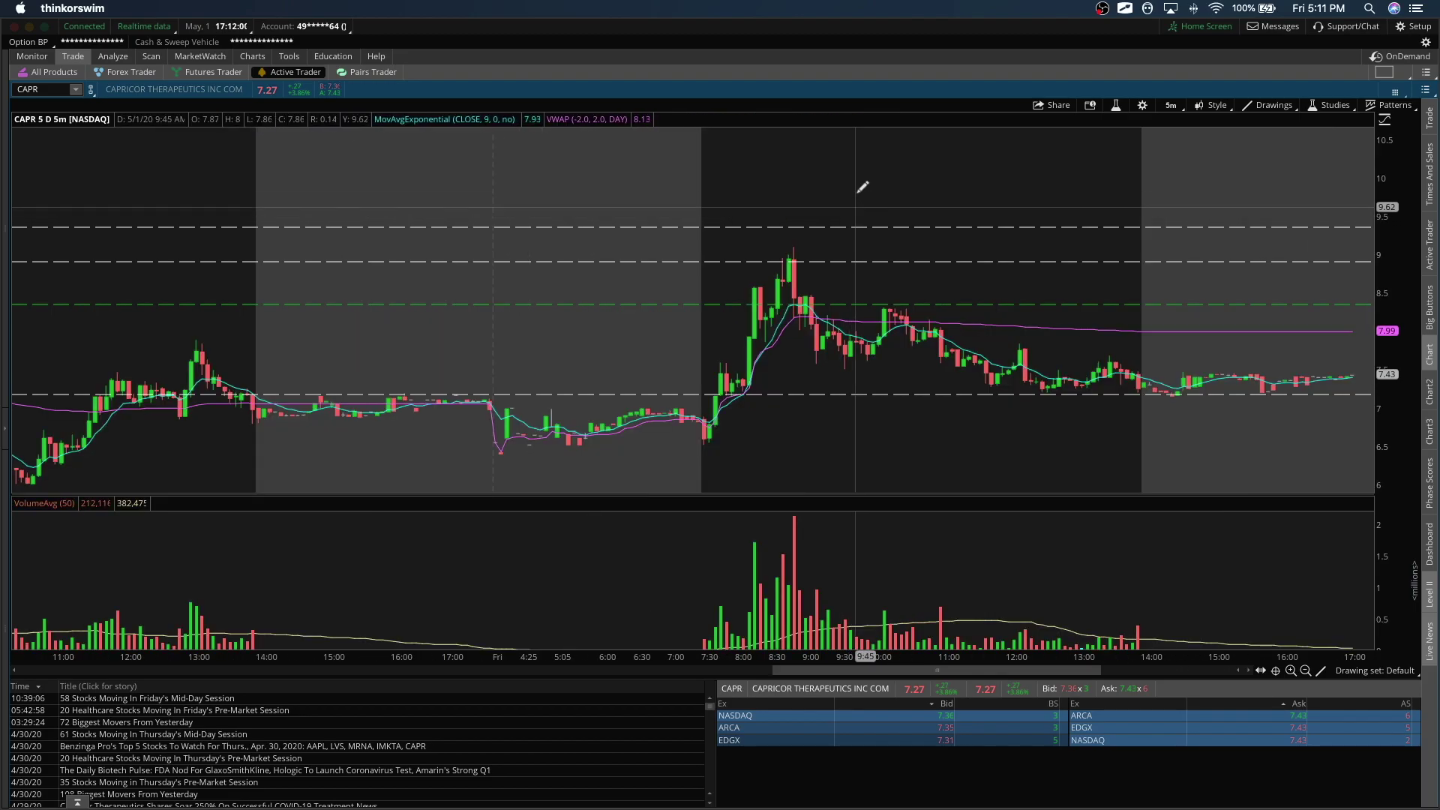
scroll(861, 187, "down", 5)
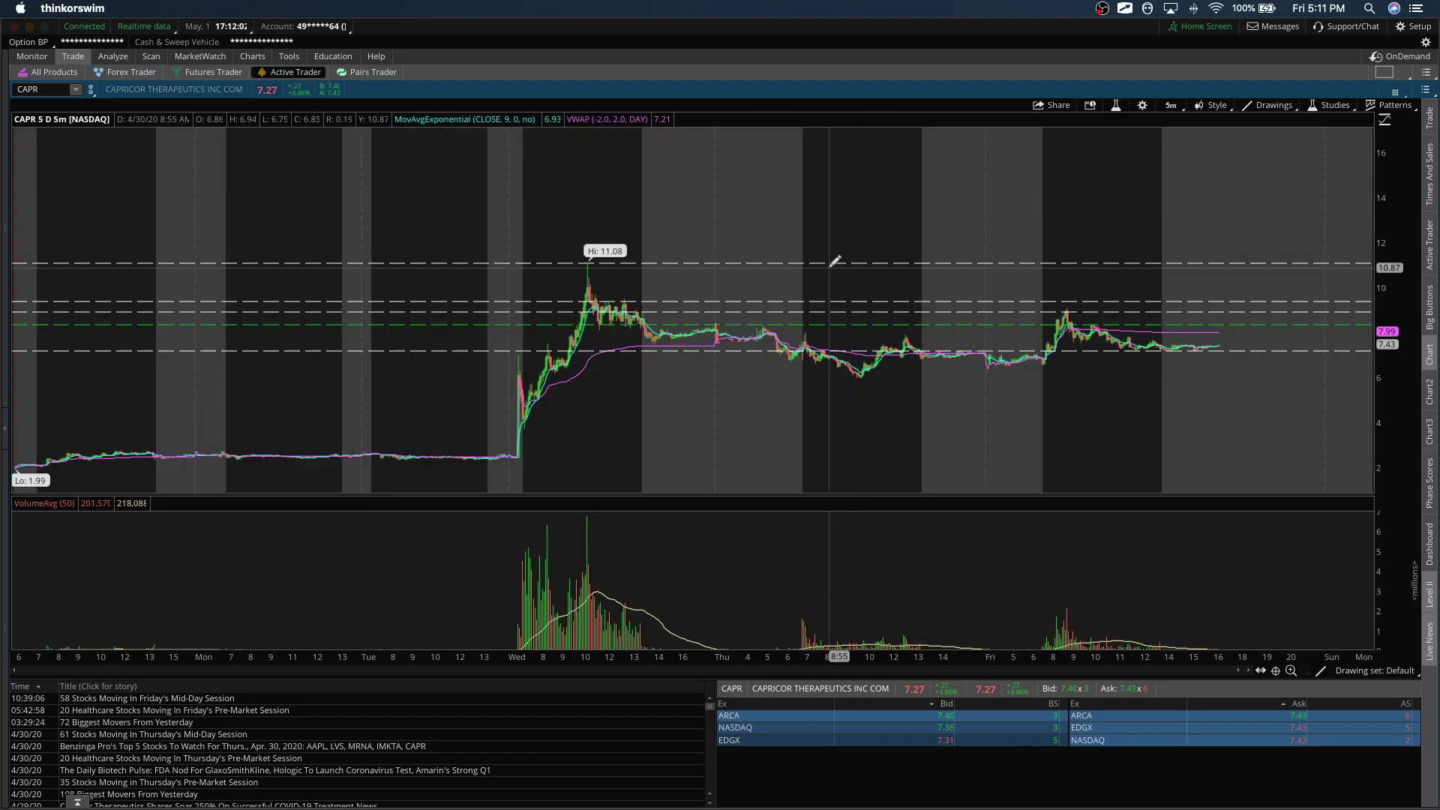
right_click(617, 260)
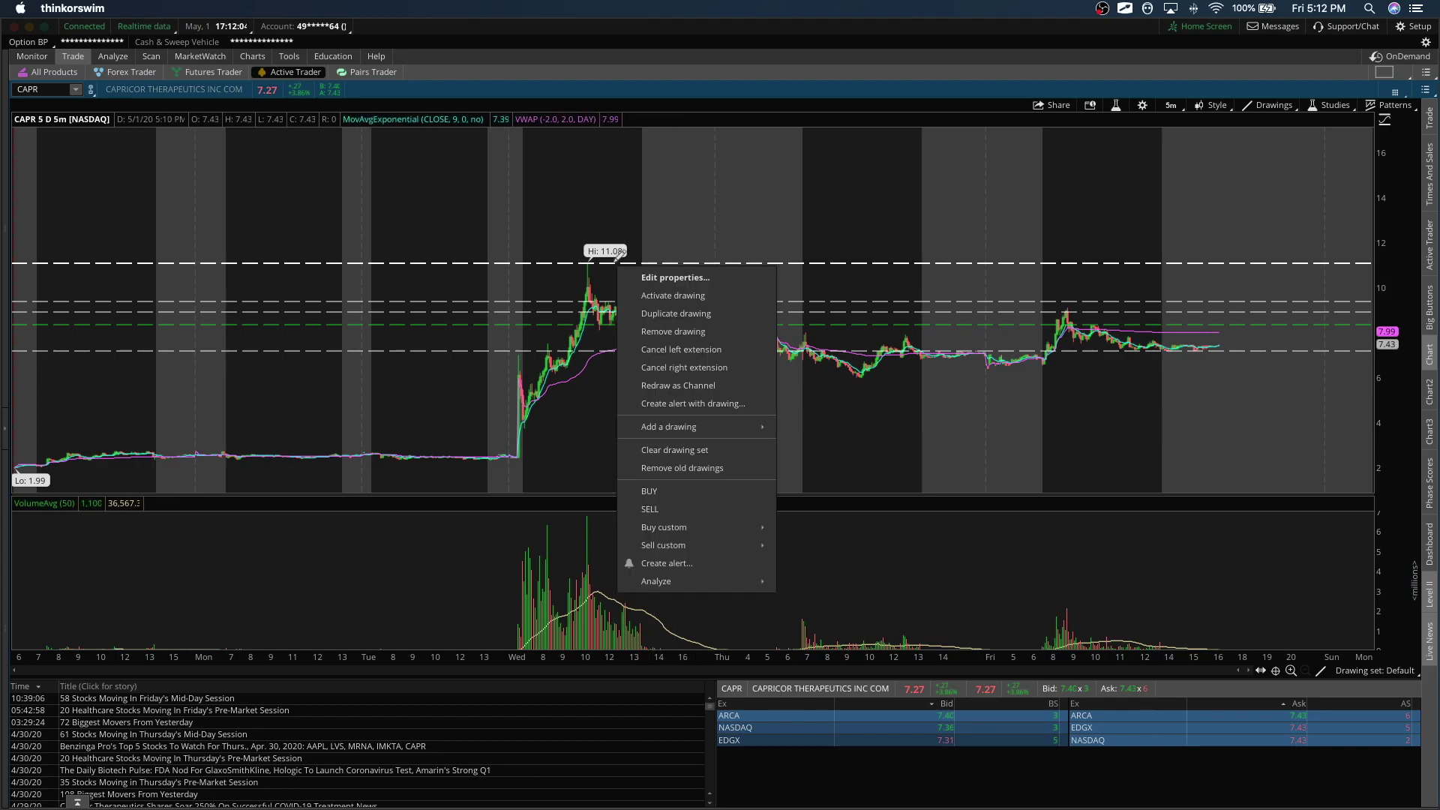
left_click(669, 327)
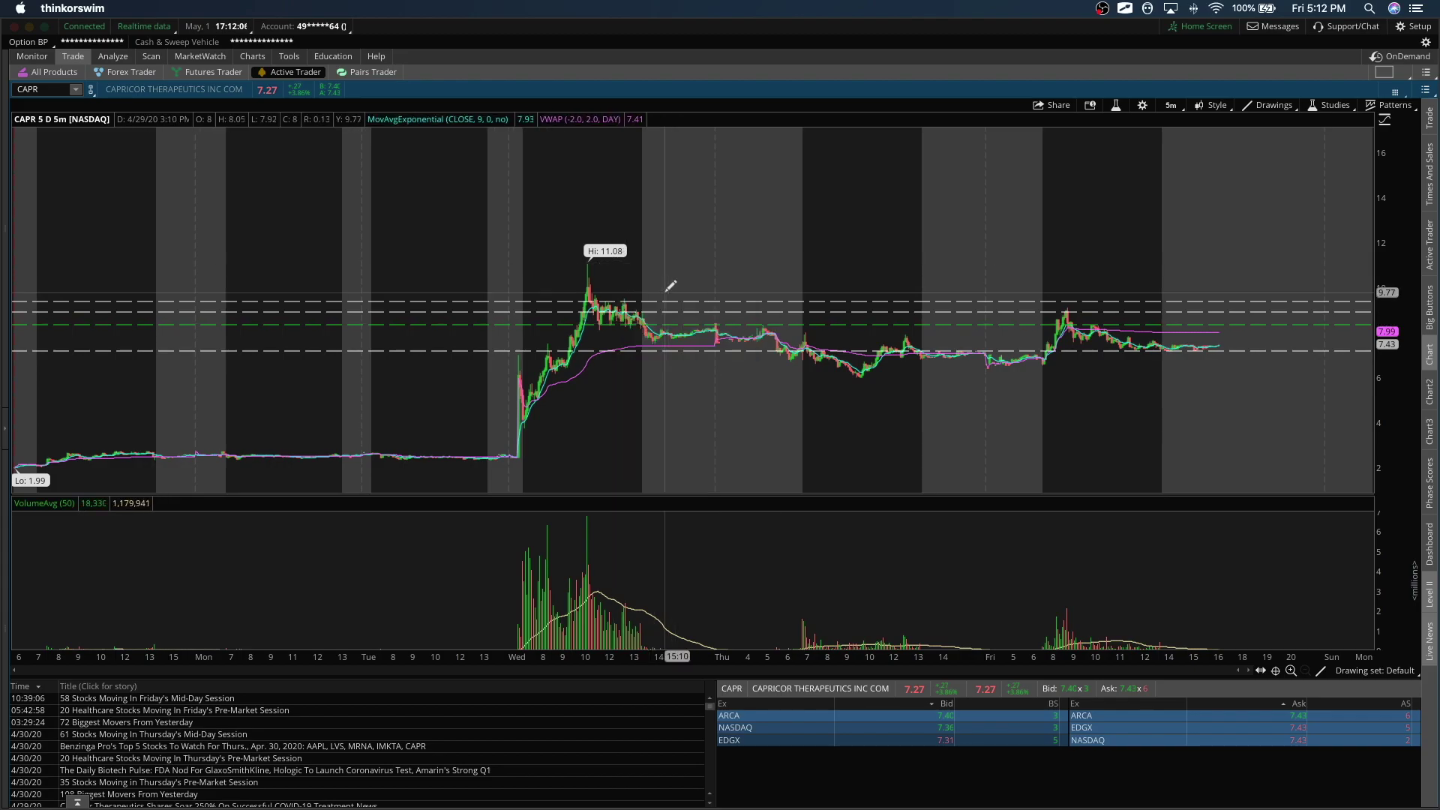
left_click(634, 263)
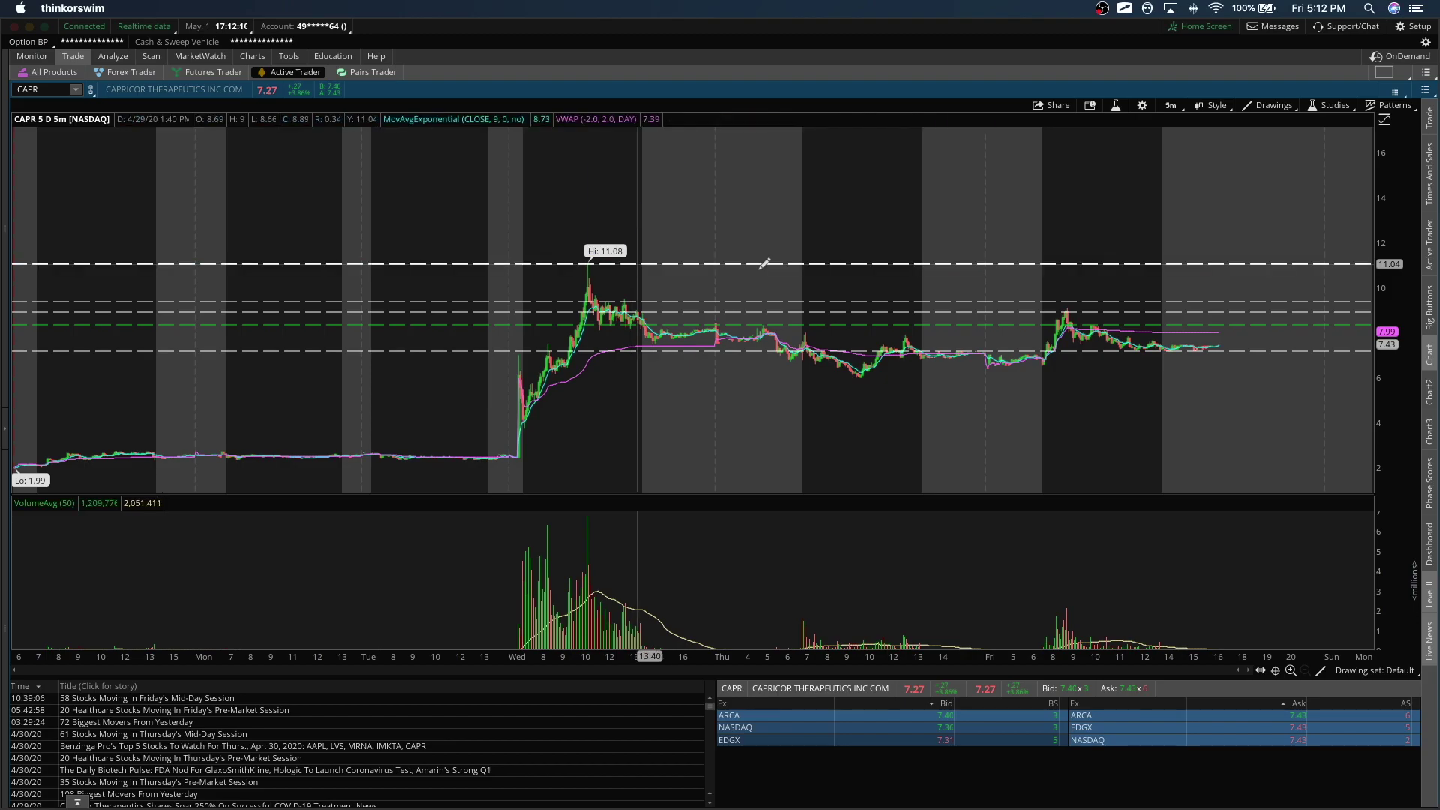
right_click(710, 262)
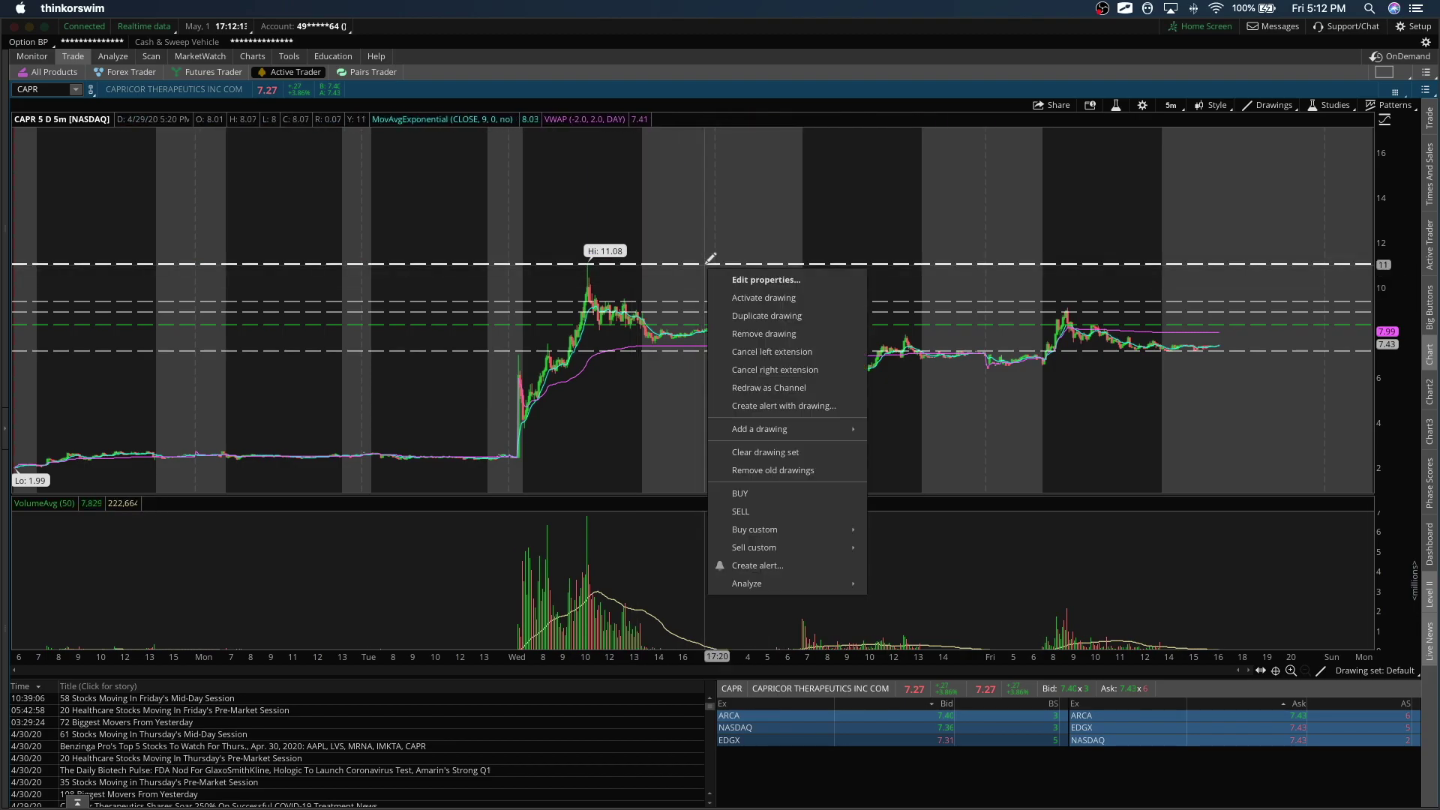
Step: Review Trendline10's properties, keep it white, close them, and zoom into Thursday evening through Friday
left_click(762, 274)
left_click(573, 529)
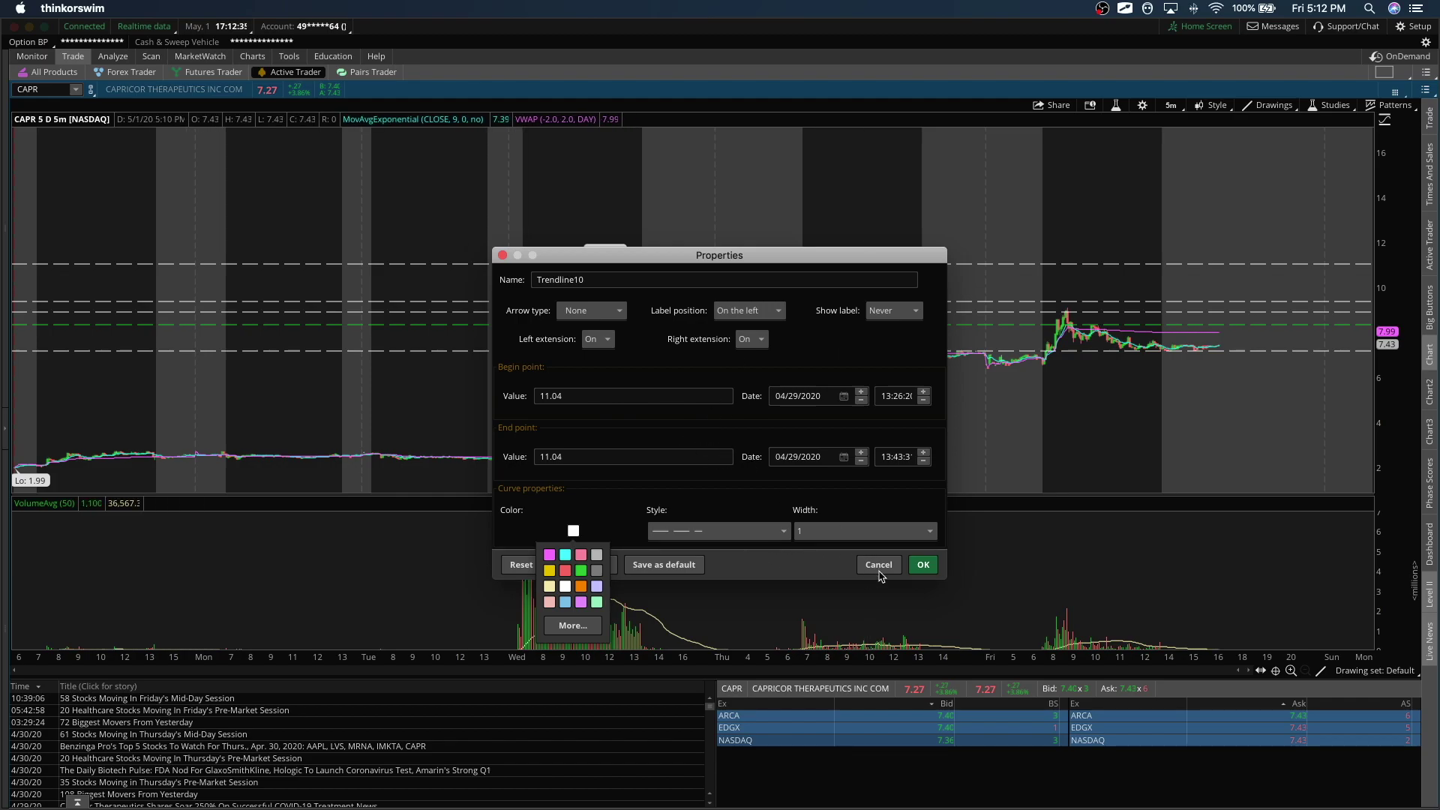
left_click(718, 504)
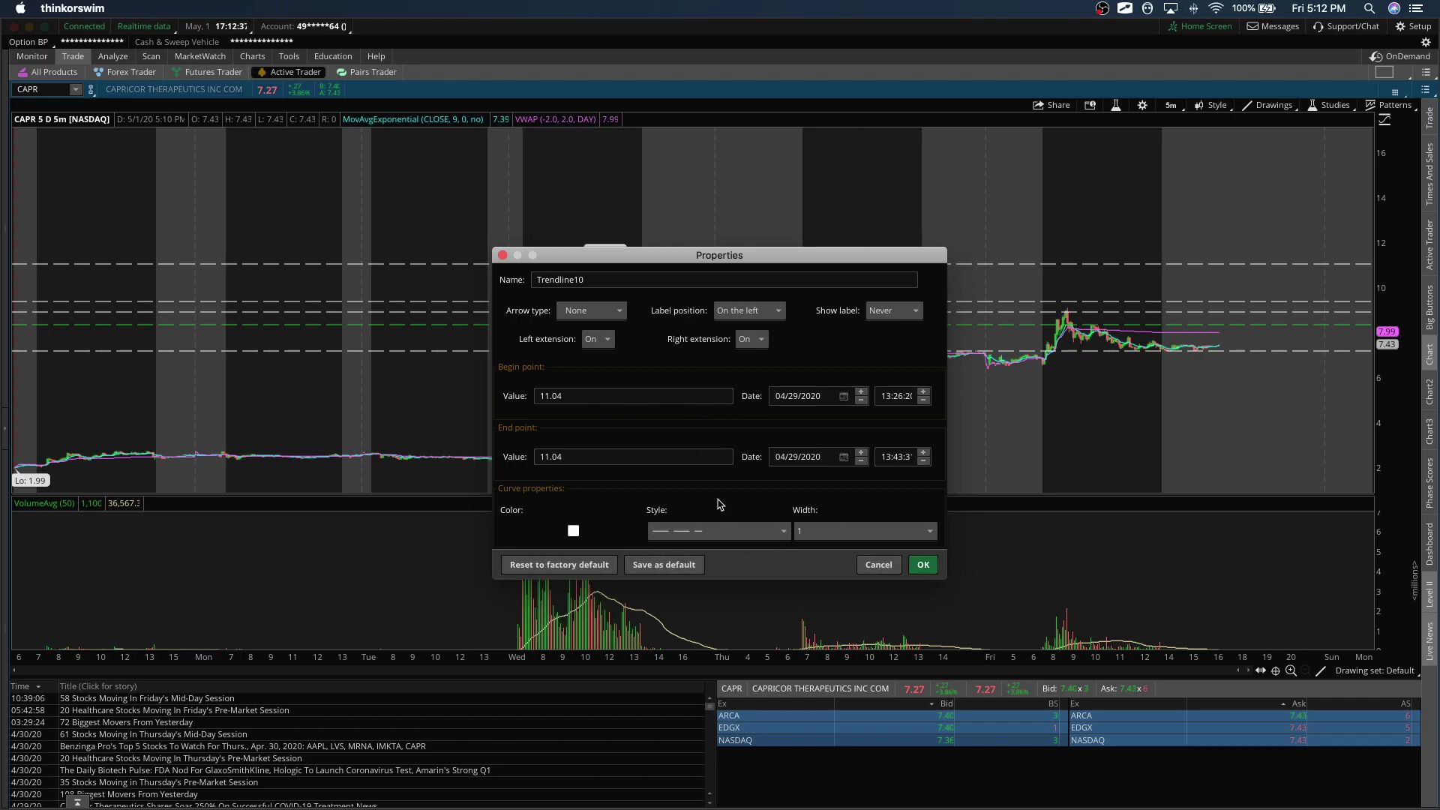
left_click(889, 566)
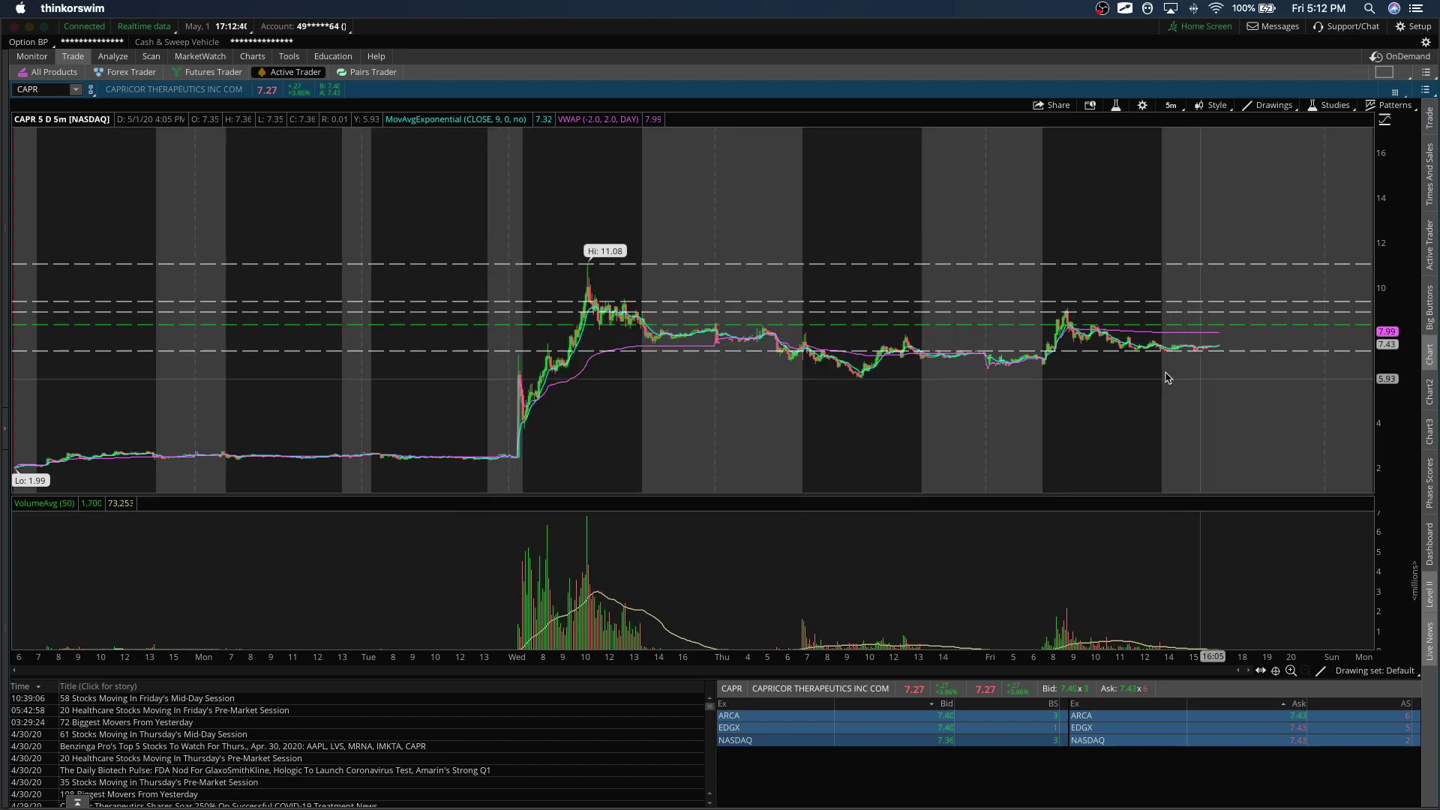
left_click_drag(1167, 377, 967, 360)
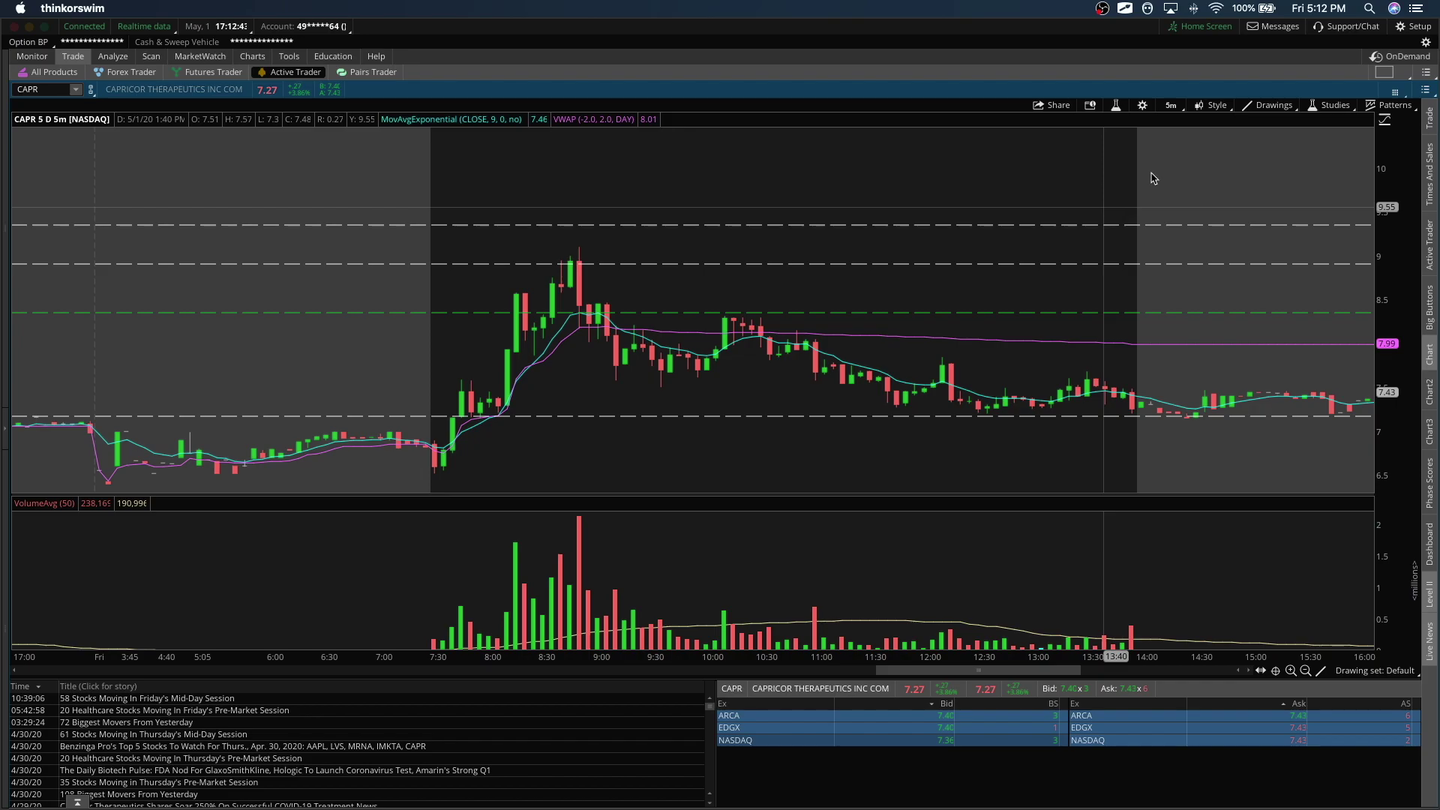
Step: Add an intraday 3 D : 2m time frame to the favorites list and save the chart settings
left_click(1171, 105)
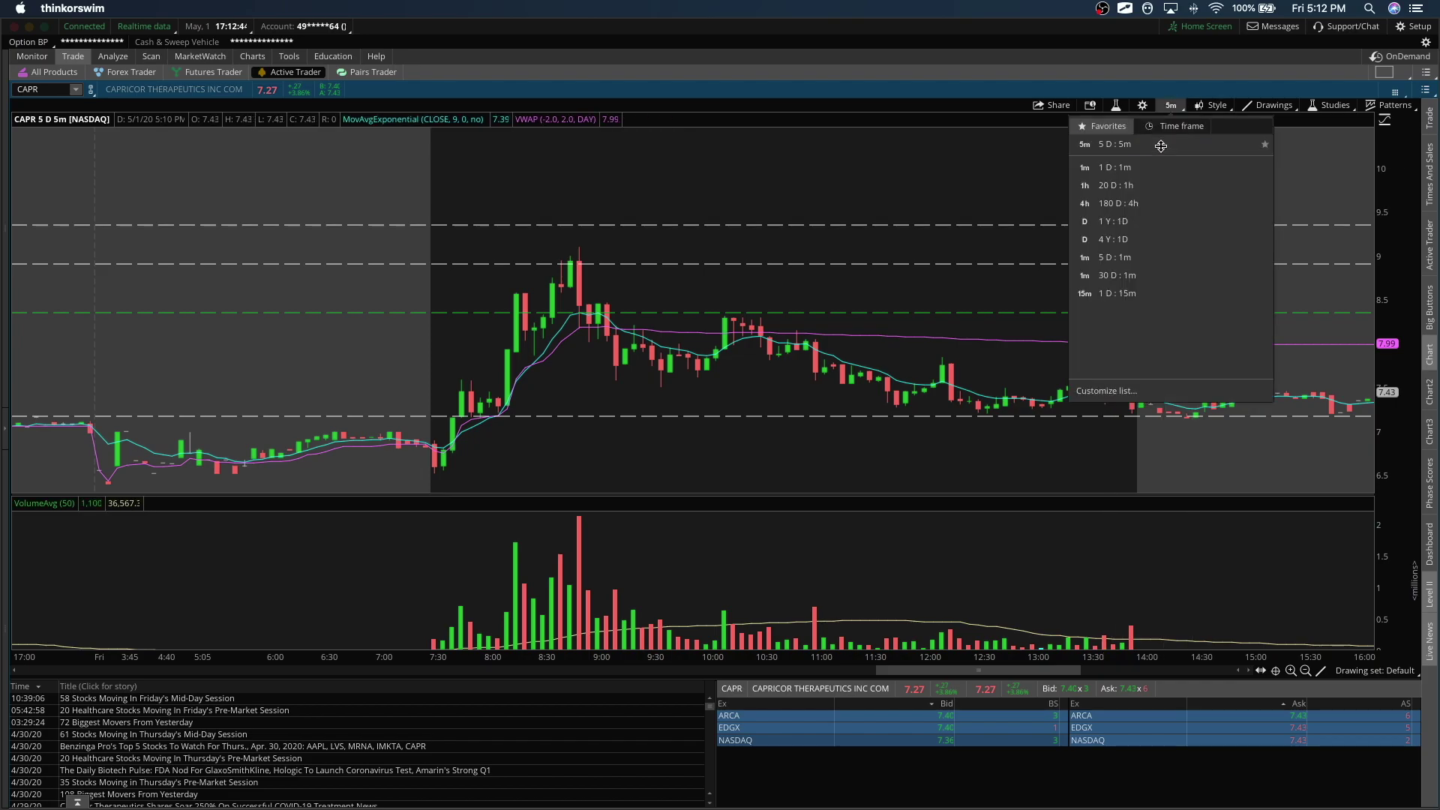
left_click(1130, 393)
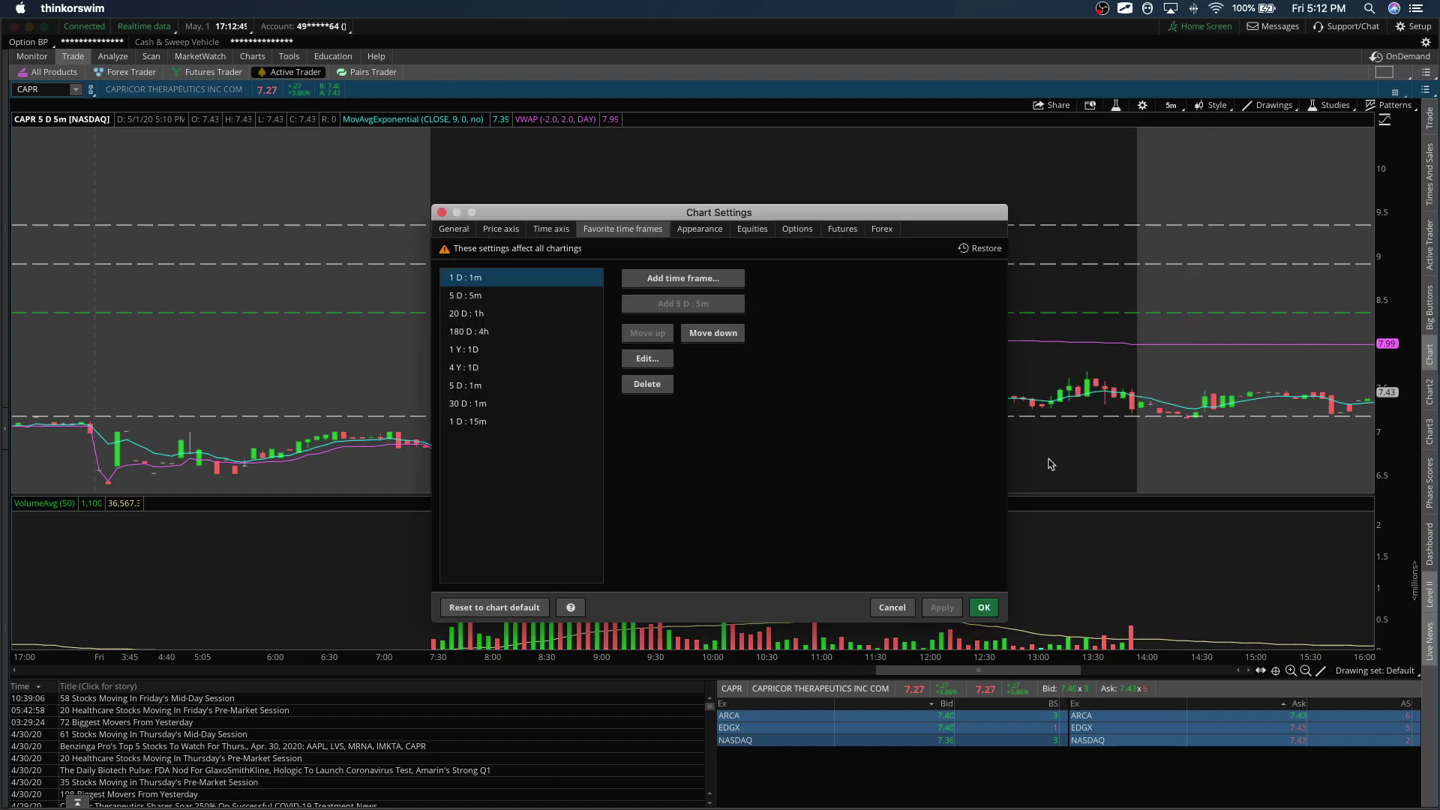
left_click(689, 277)
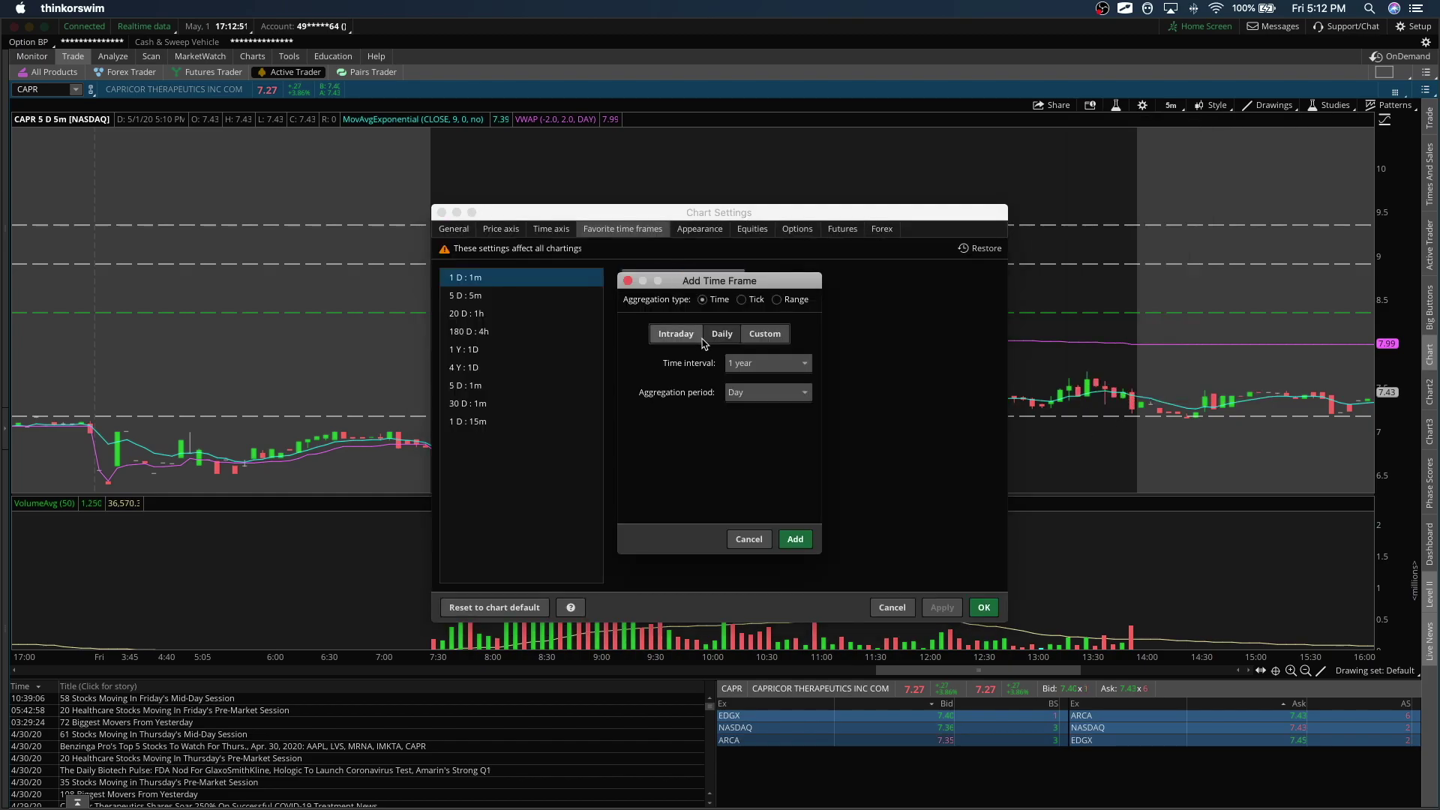
left_click(752, 365)
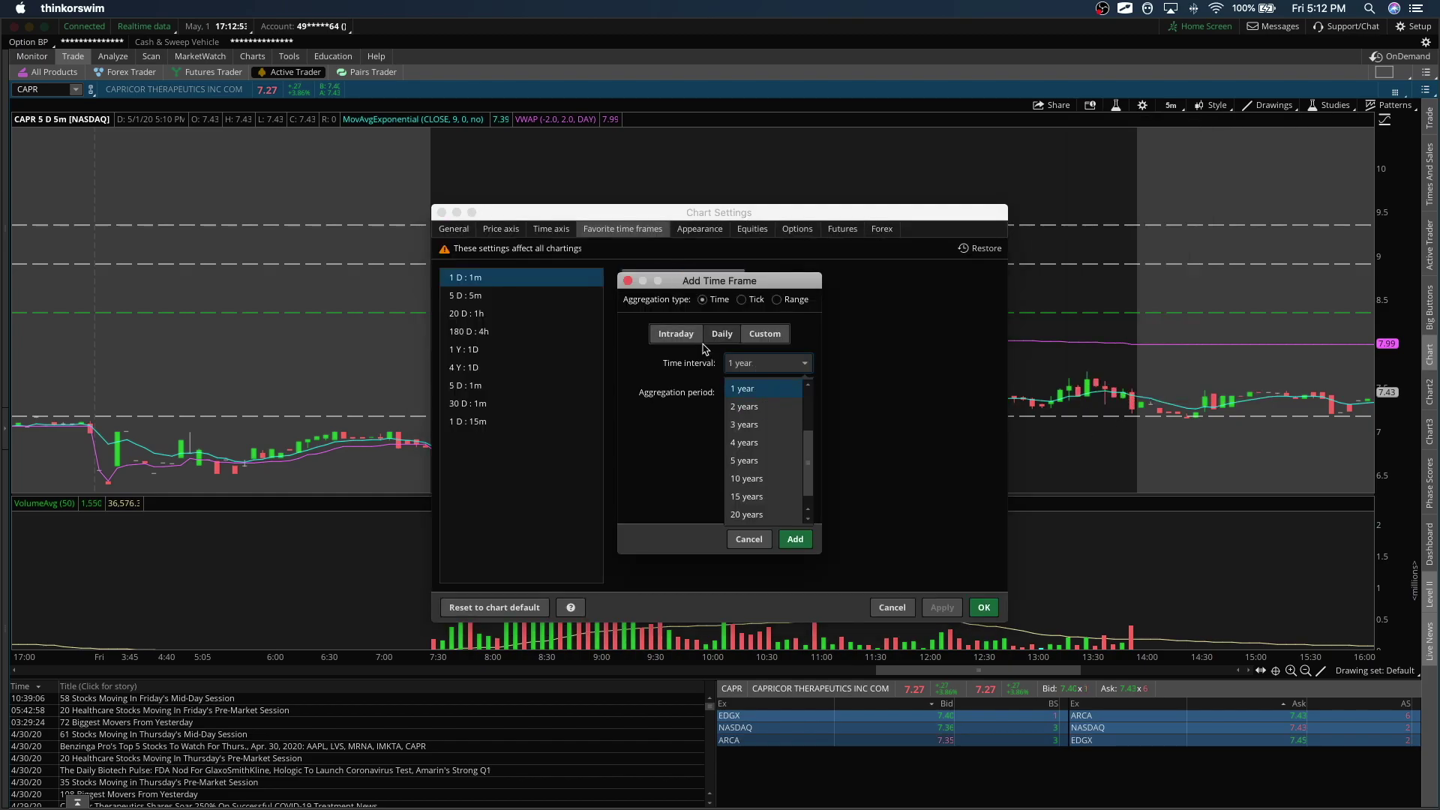
left_click(690, 339)
left_click(780, 365)
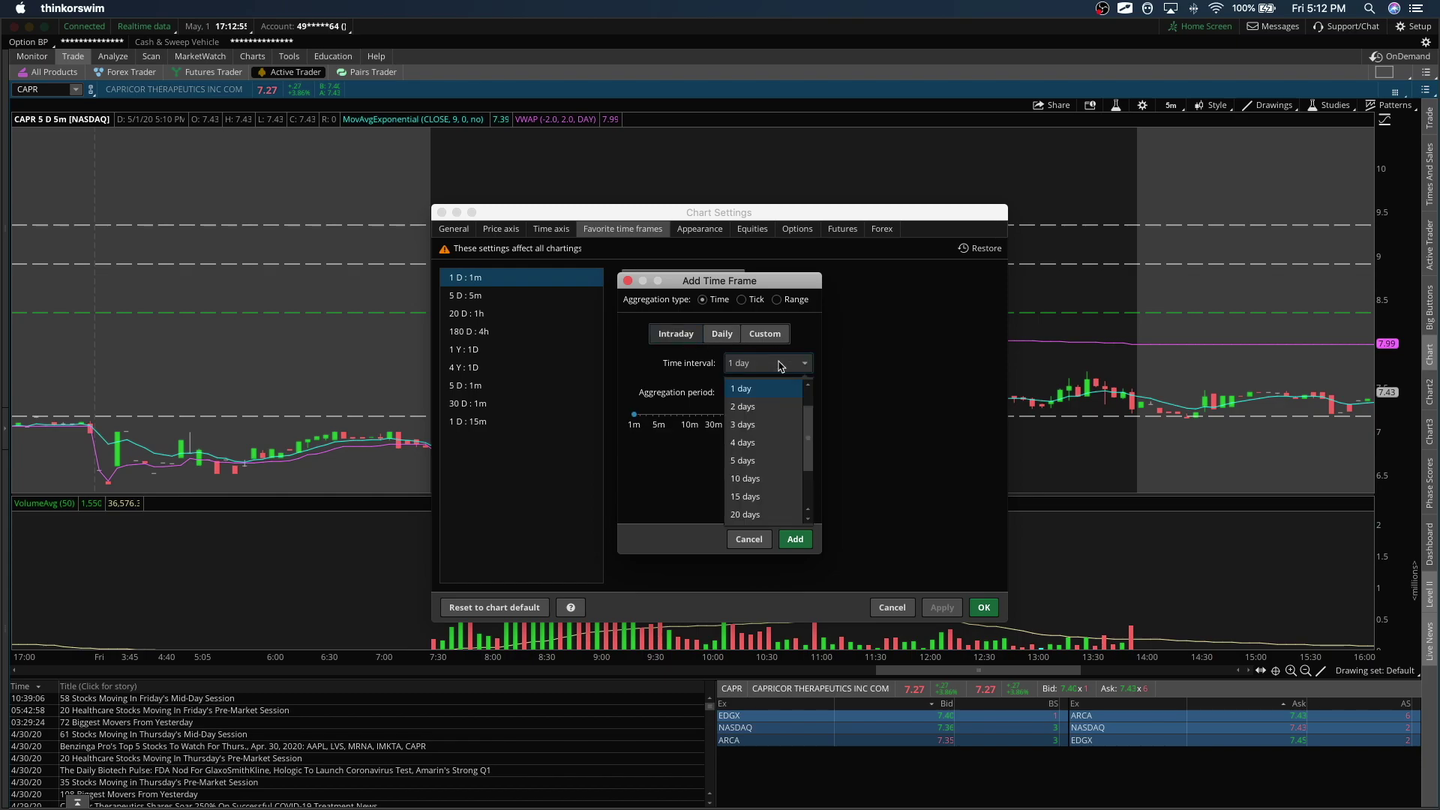
left_click(769, 425)
left_click(806, 393)
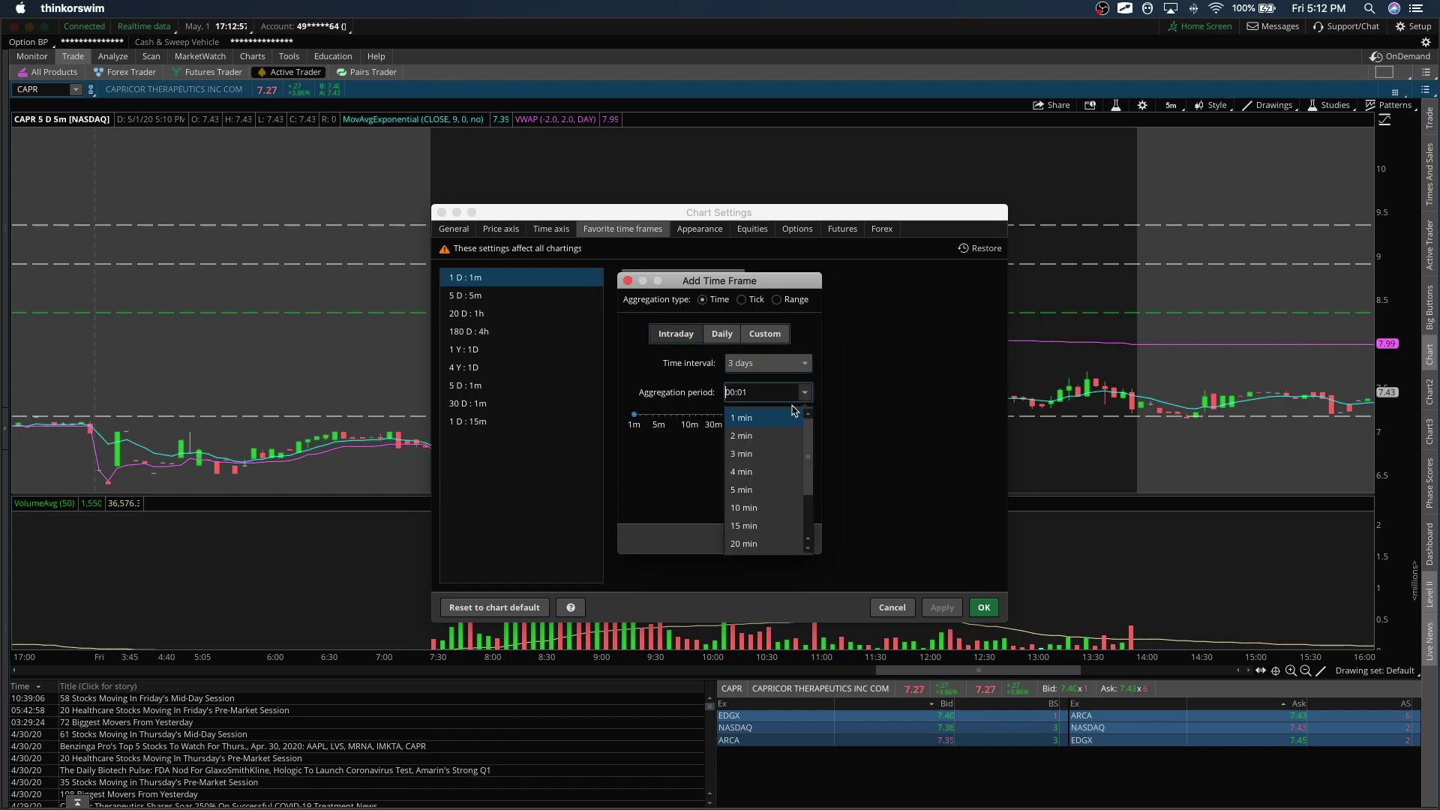
left_click(771, 438)
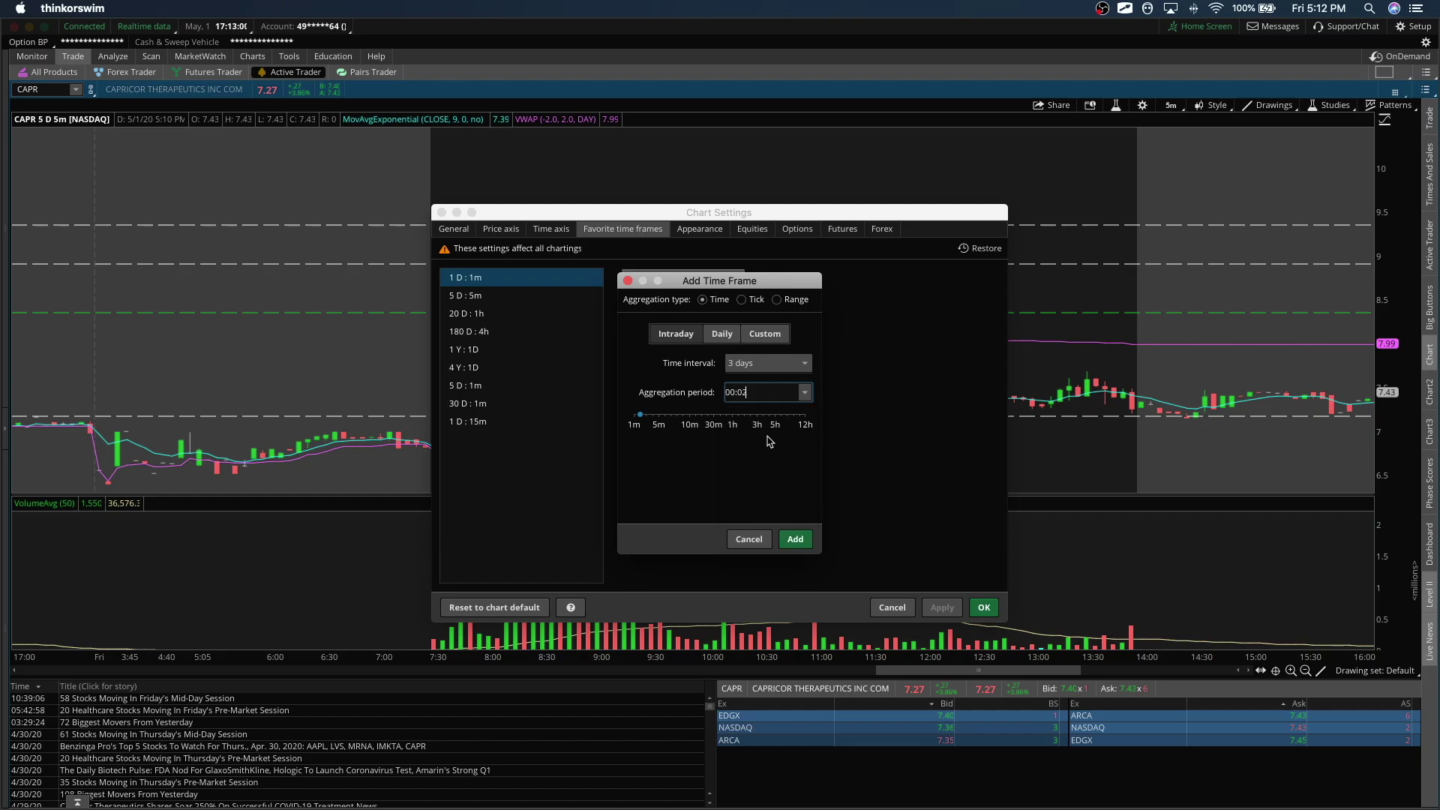
left_click(795, 539)
left_click(983, 608)
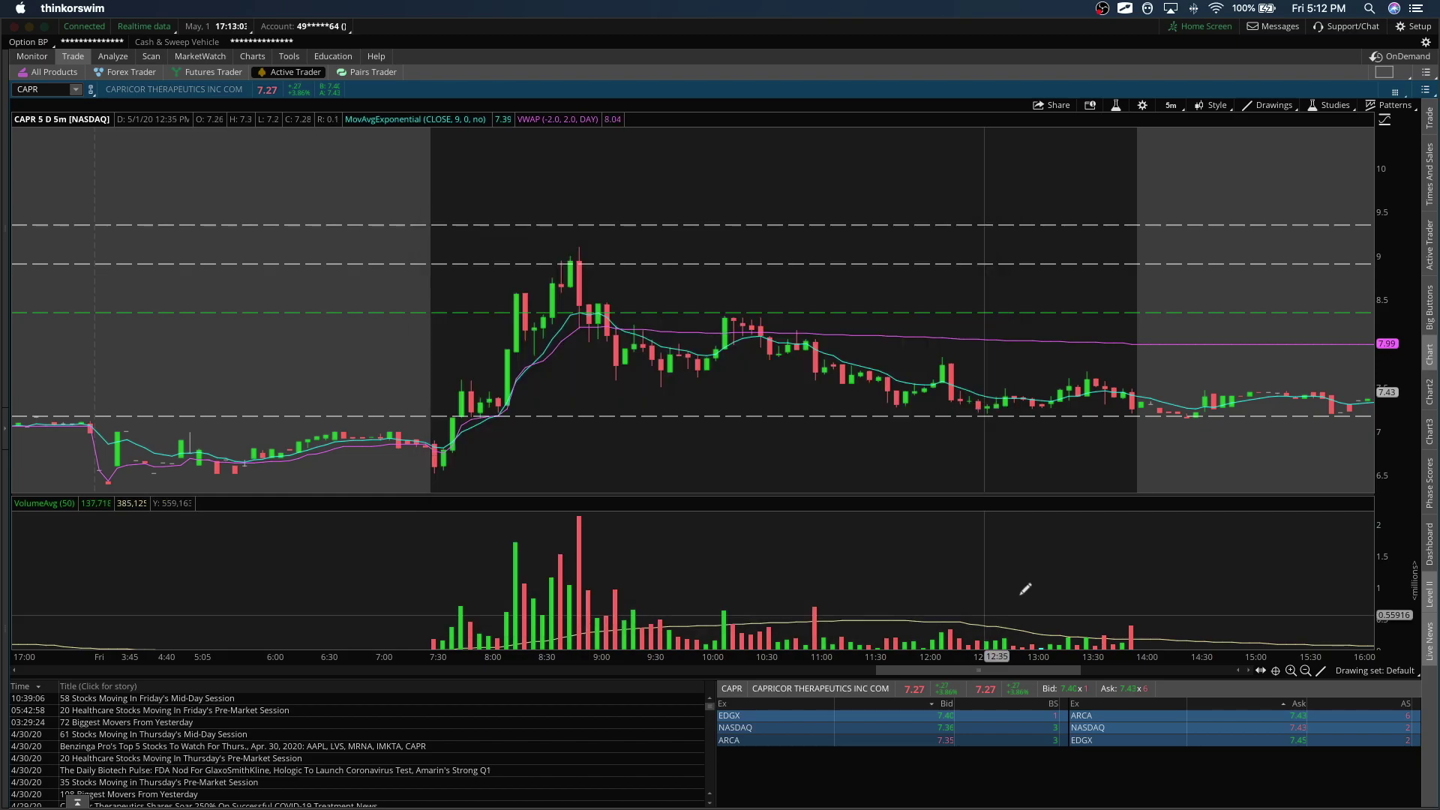
Step: Switch the chart to 3 D : 2m, zoom across it, and cancel a stray drawing anchor
left_click(1172, 105)
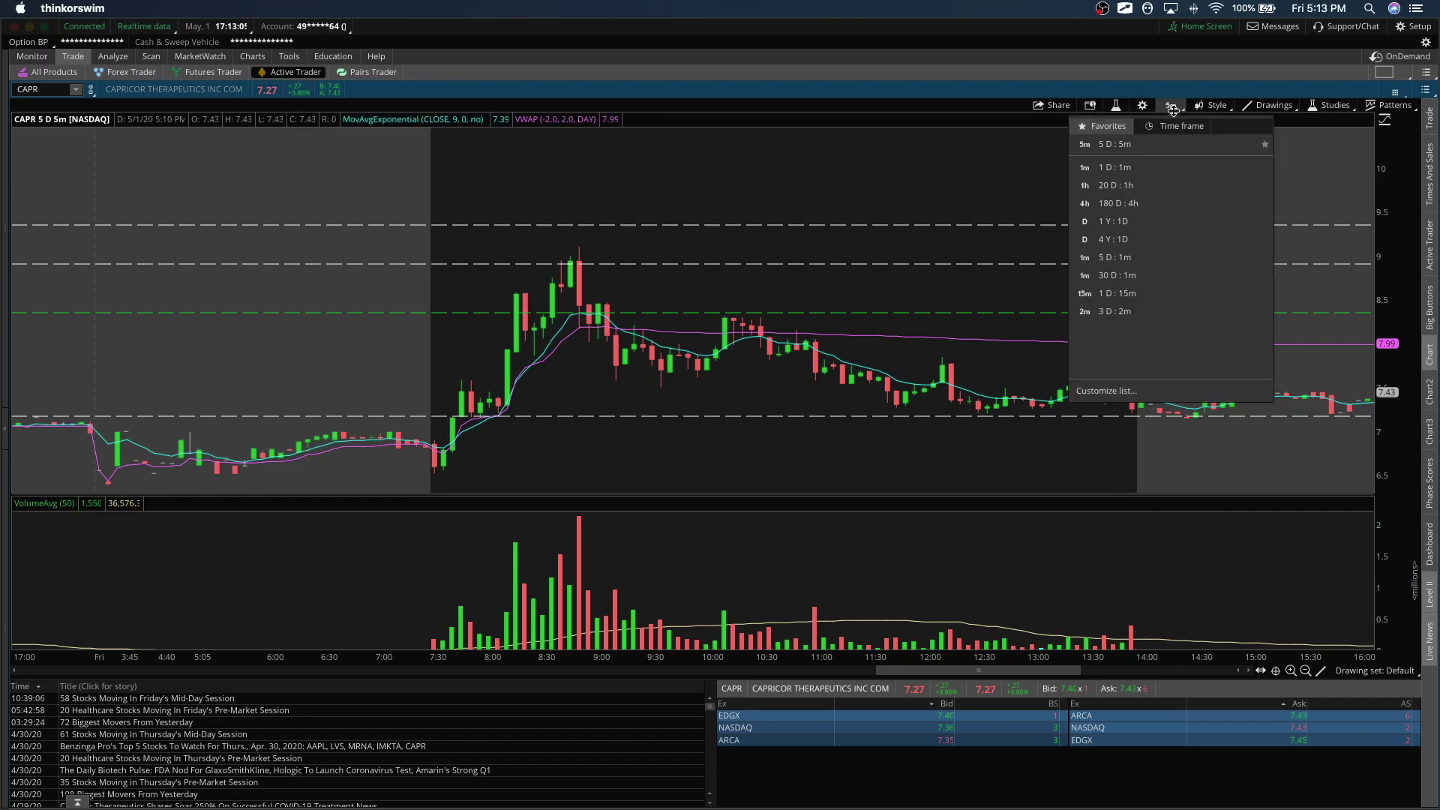
left_click(1140, 292)
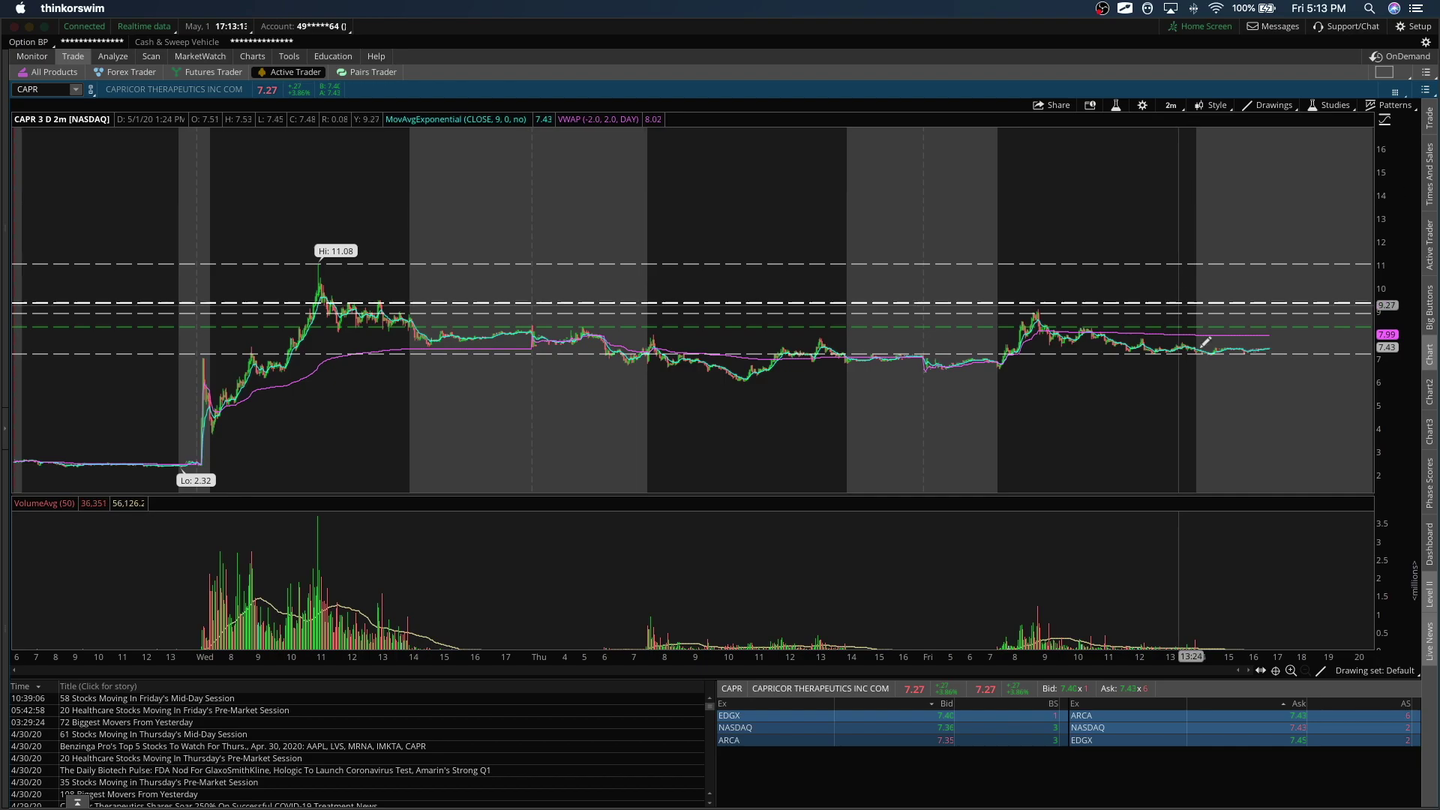
left_click_drag(1246, 330, 146, 228)
left_click(662, 207)
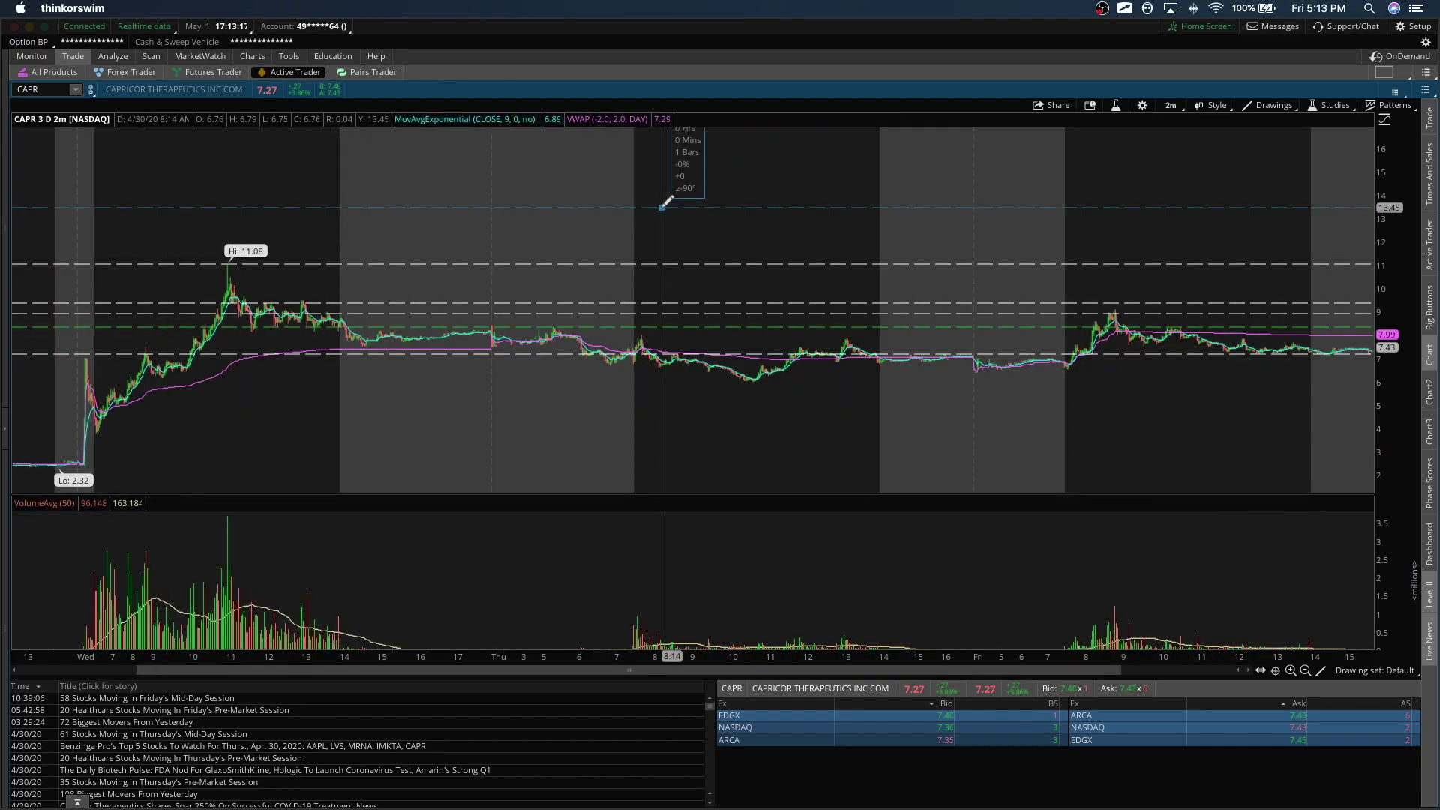
key("Escape")
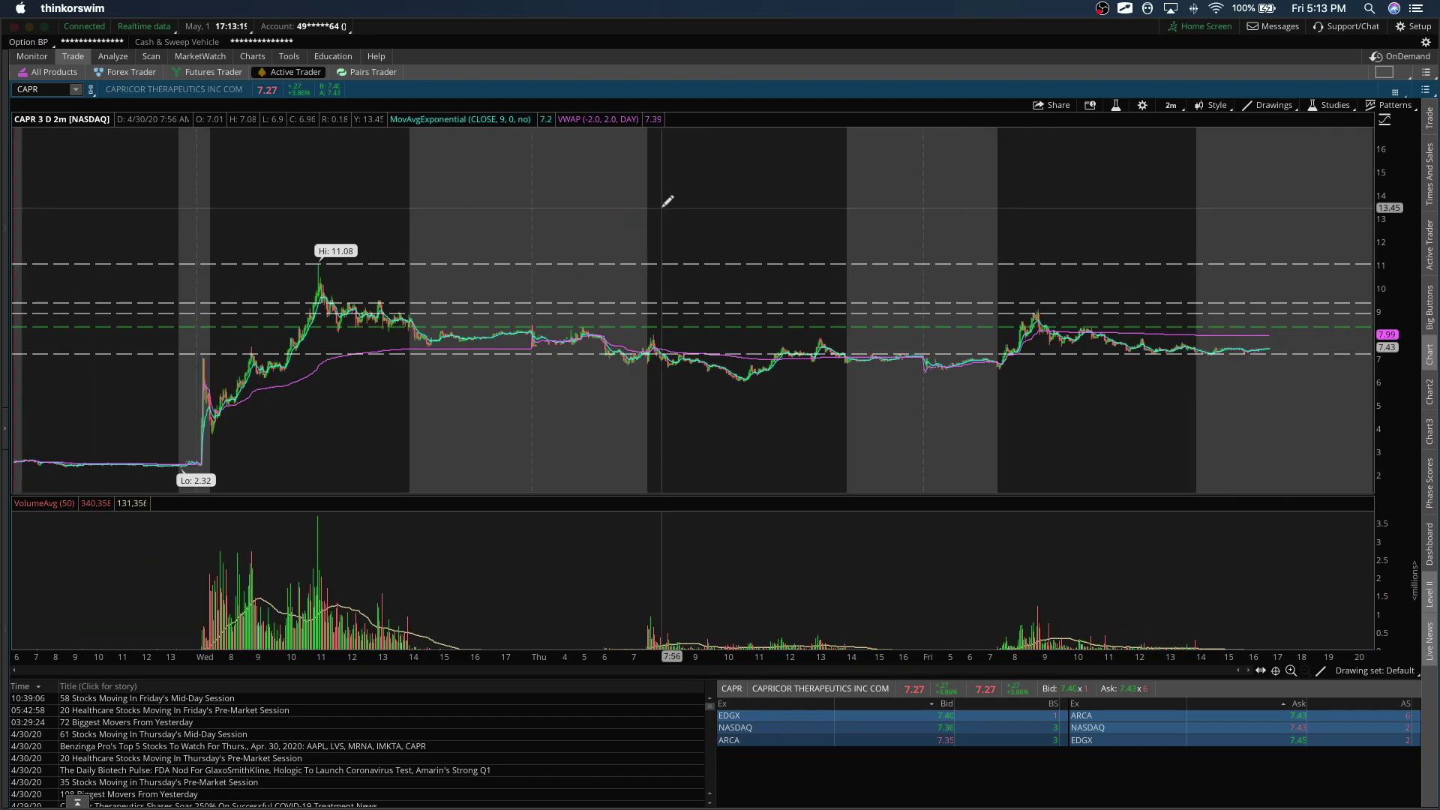
Step: Return CAPR to 5 D : 5m bars and bring up the studies editor listing EMA, VWAP, VolumeAvg
left_click(1183, 105)
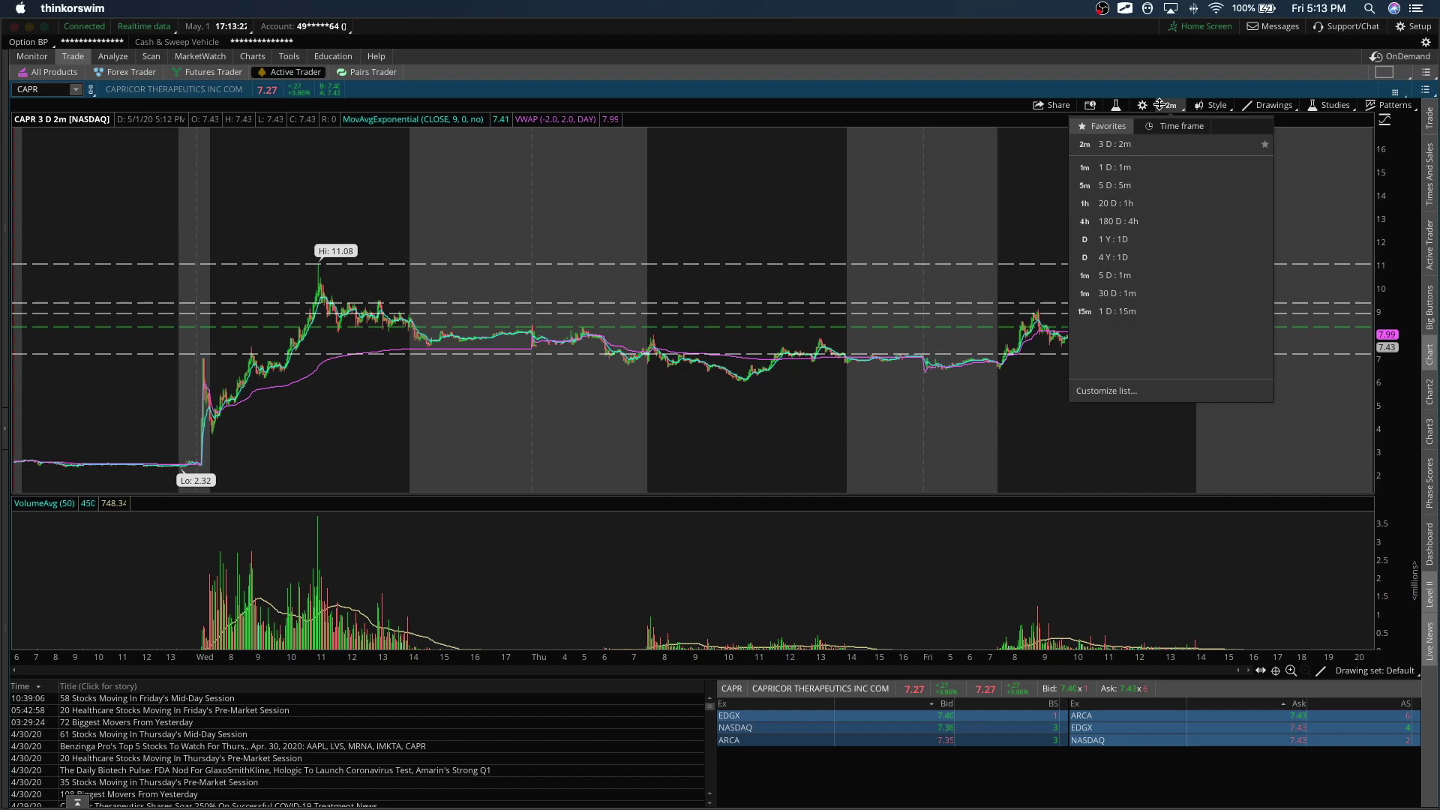
left_click(1162, 184)
key("Escape")
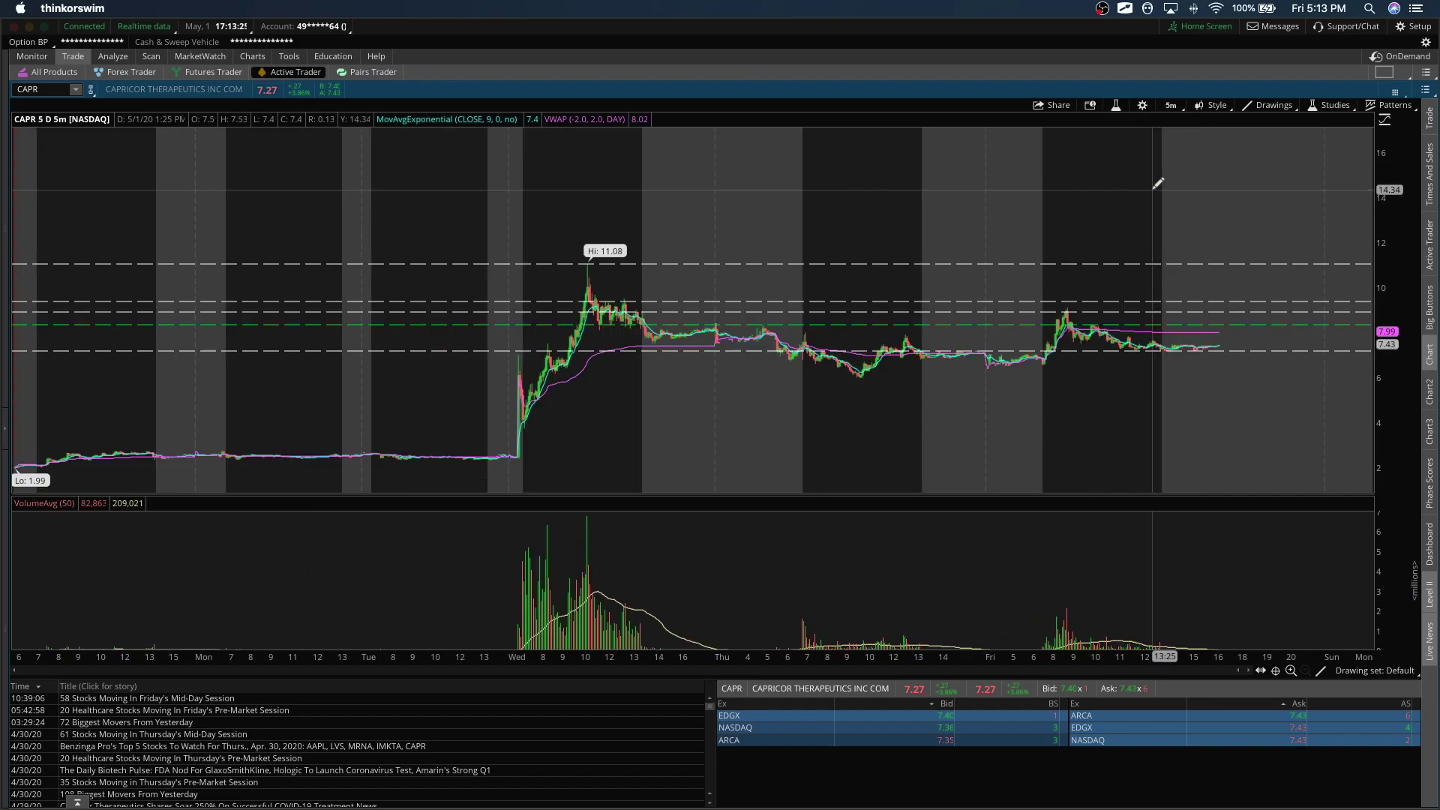
left_click(1117, 105)
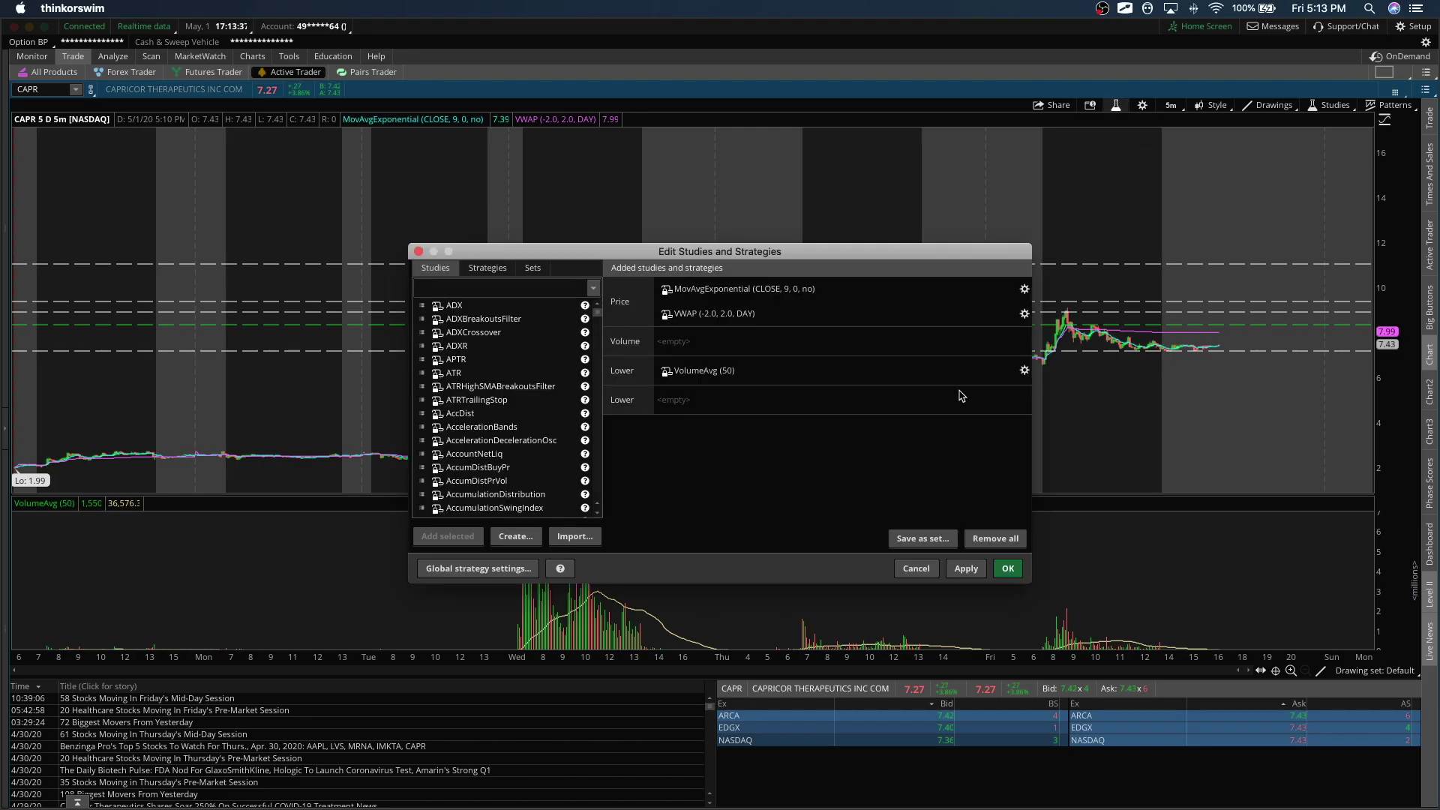
Step: Review the VolumeAvg study's settings and confirm them unchanged
mouse_move(907, 383)
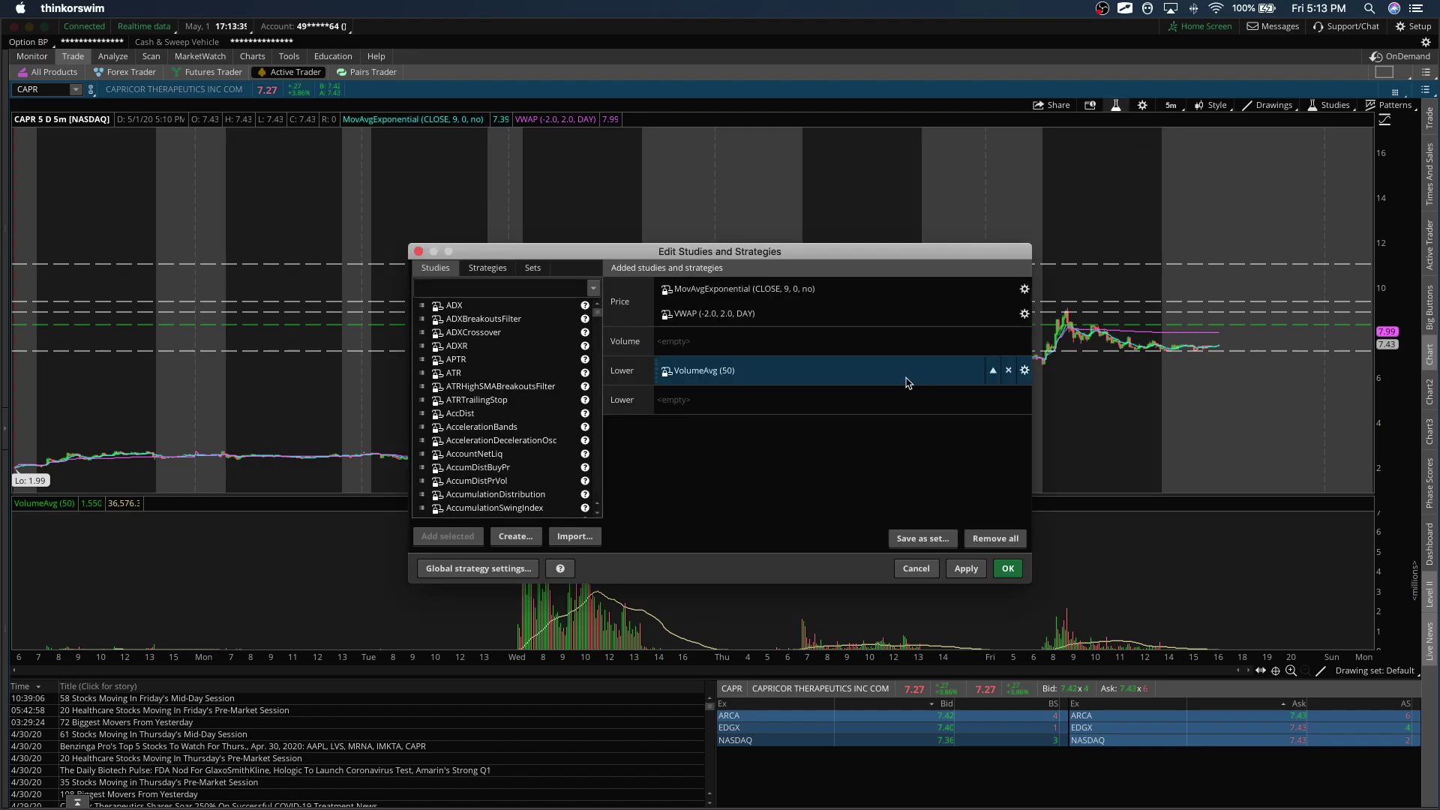
mouse_move(707, 323)
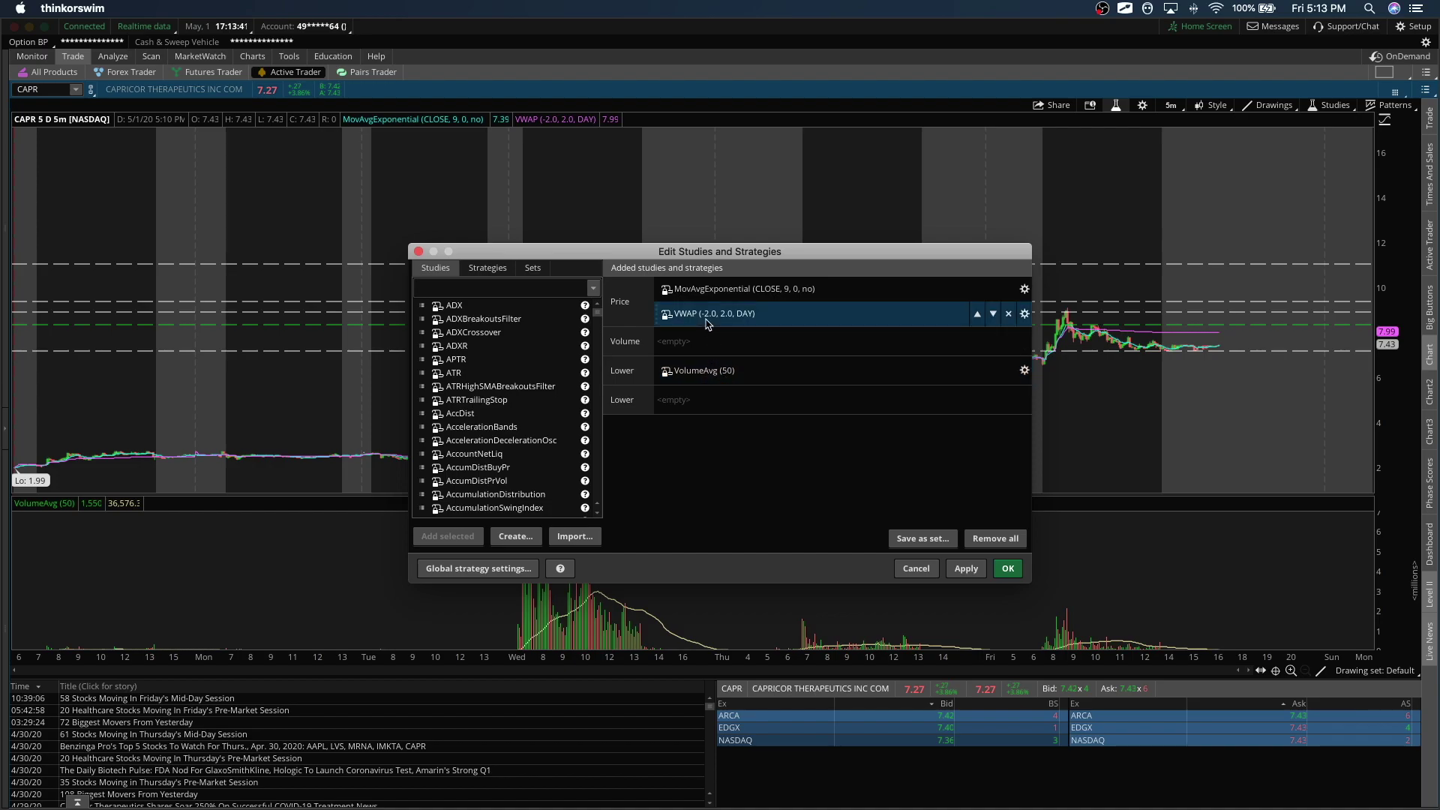
mouse_move(699, 296)
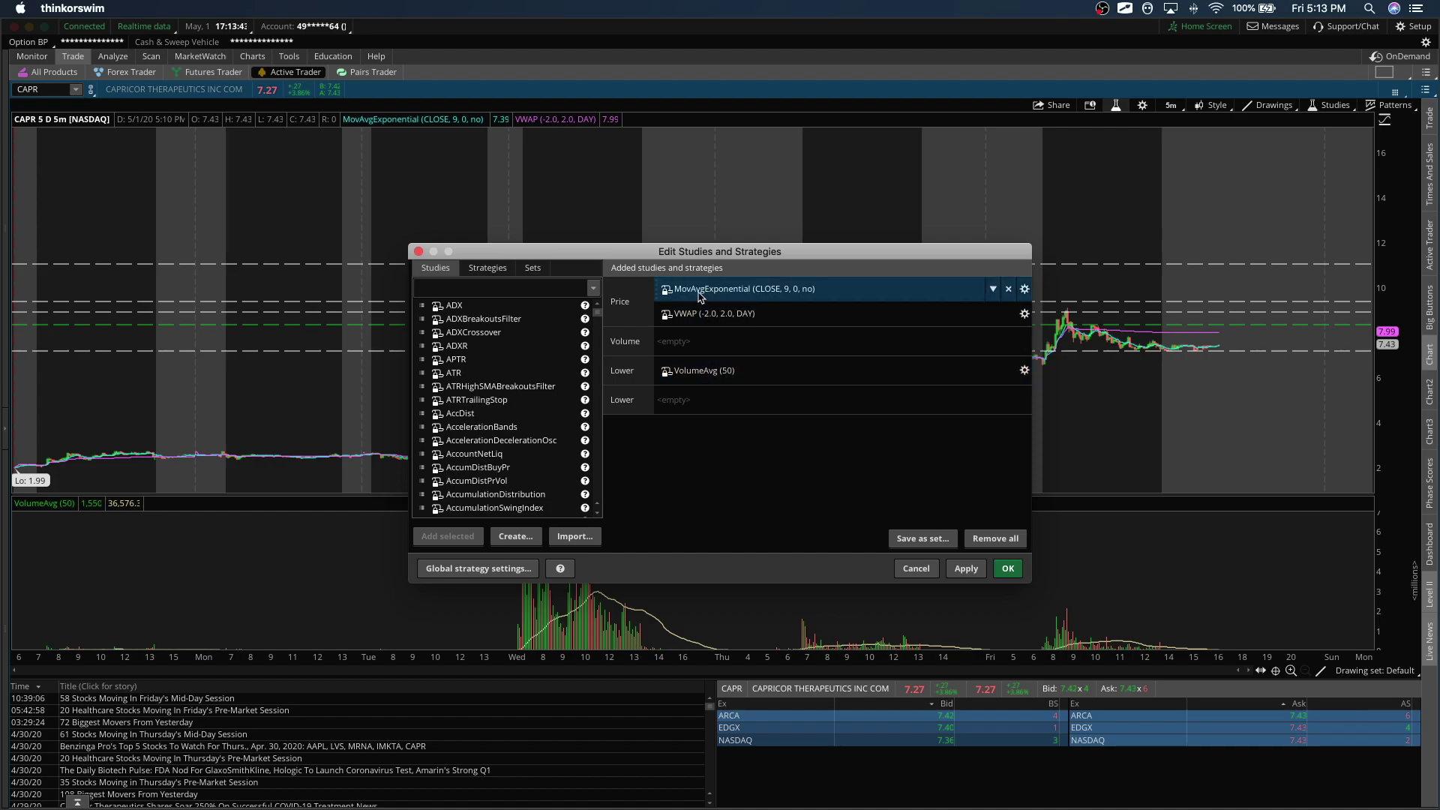
mouse_move(789, 305)
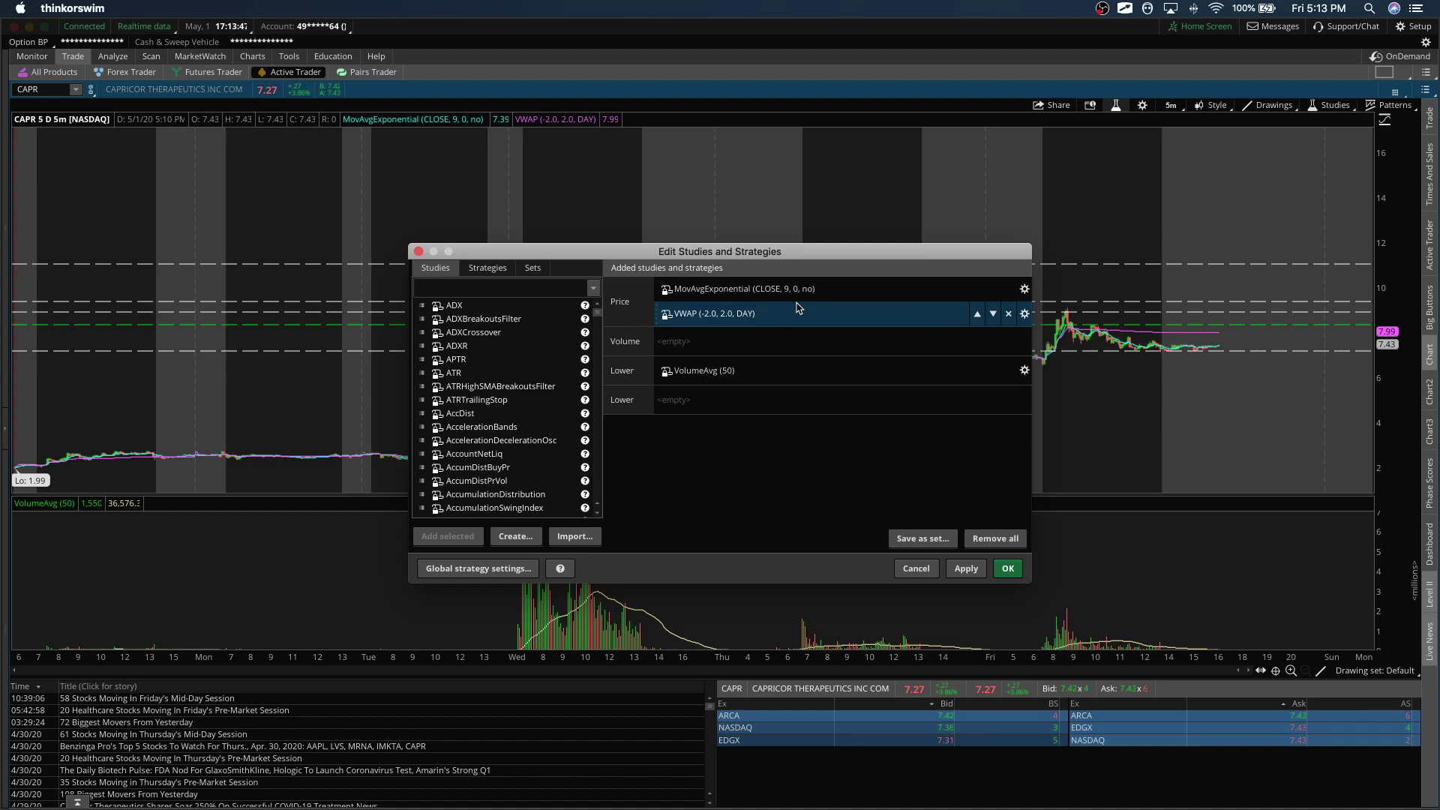
mouse_move(1017, 379)
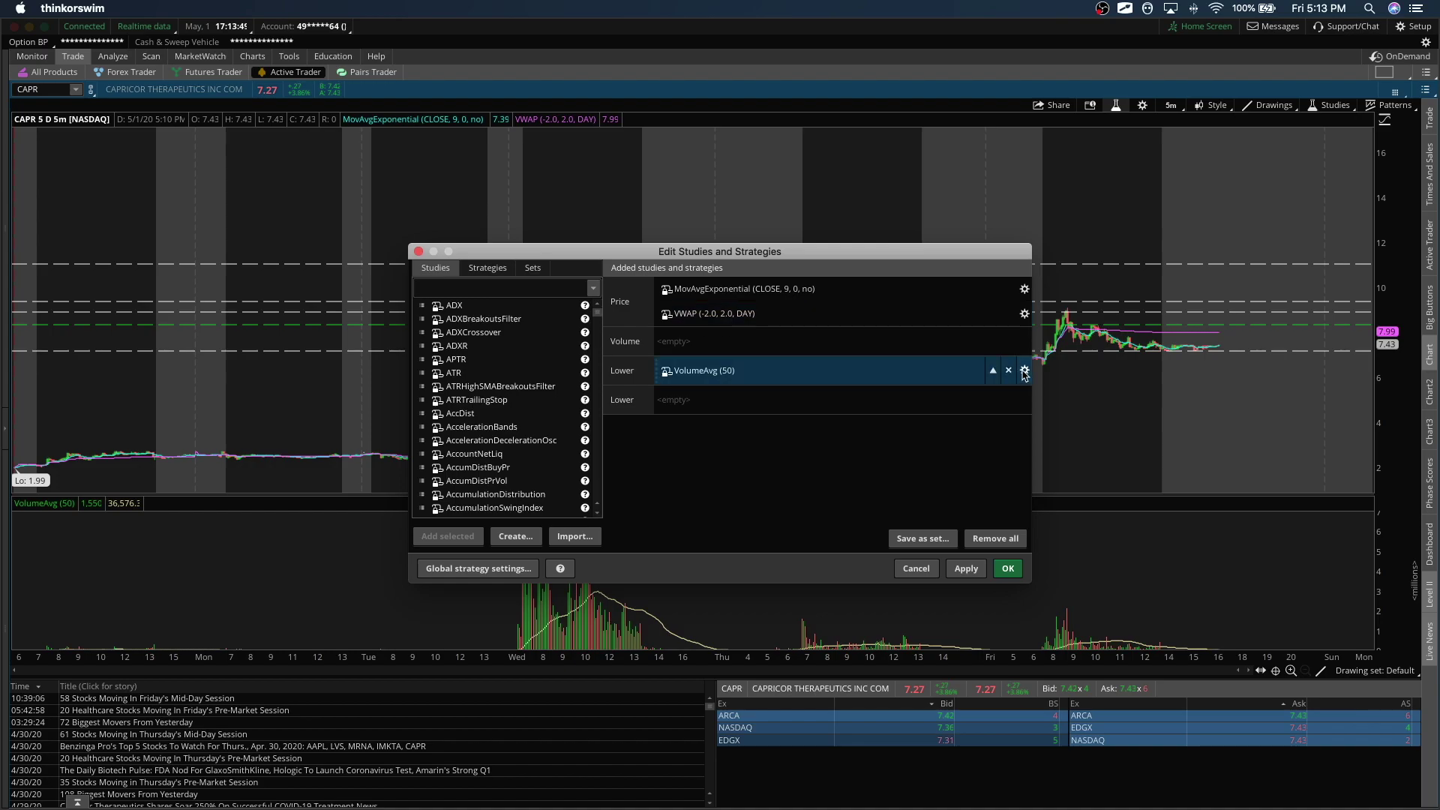
left_click(1025, 370)
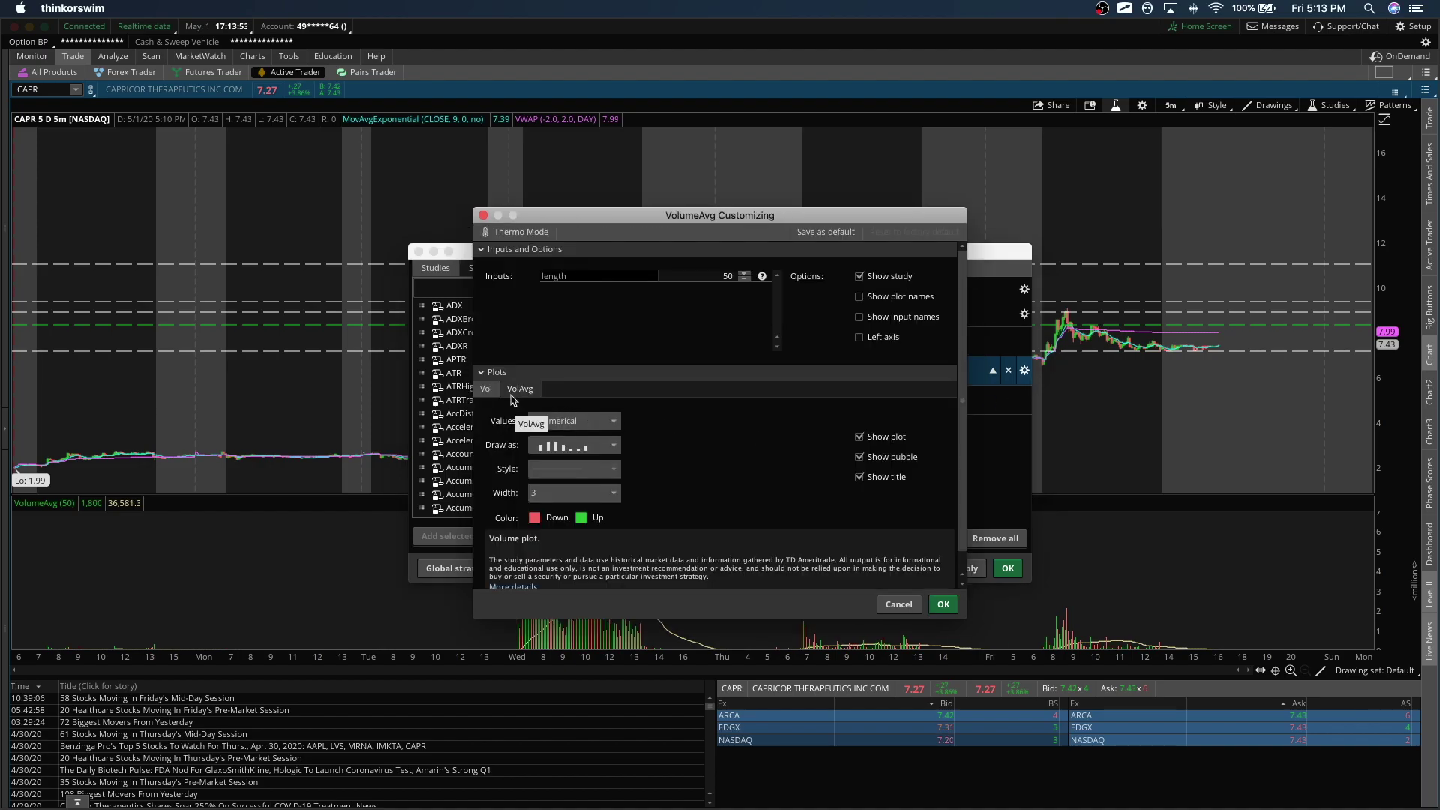
left_click(944, 605)
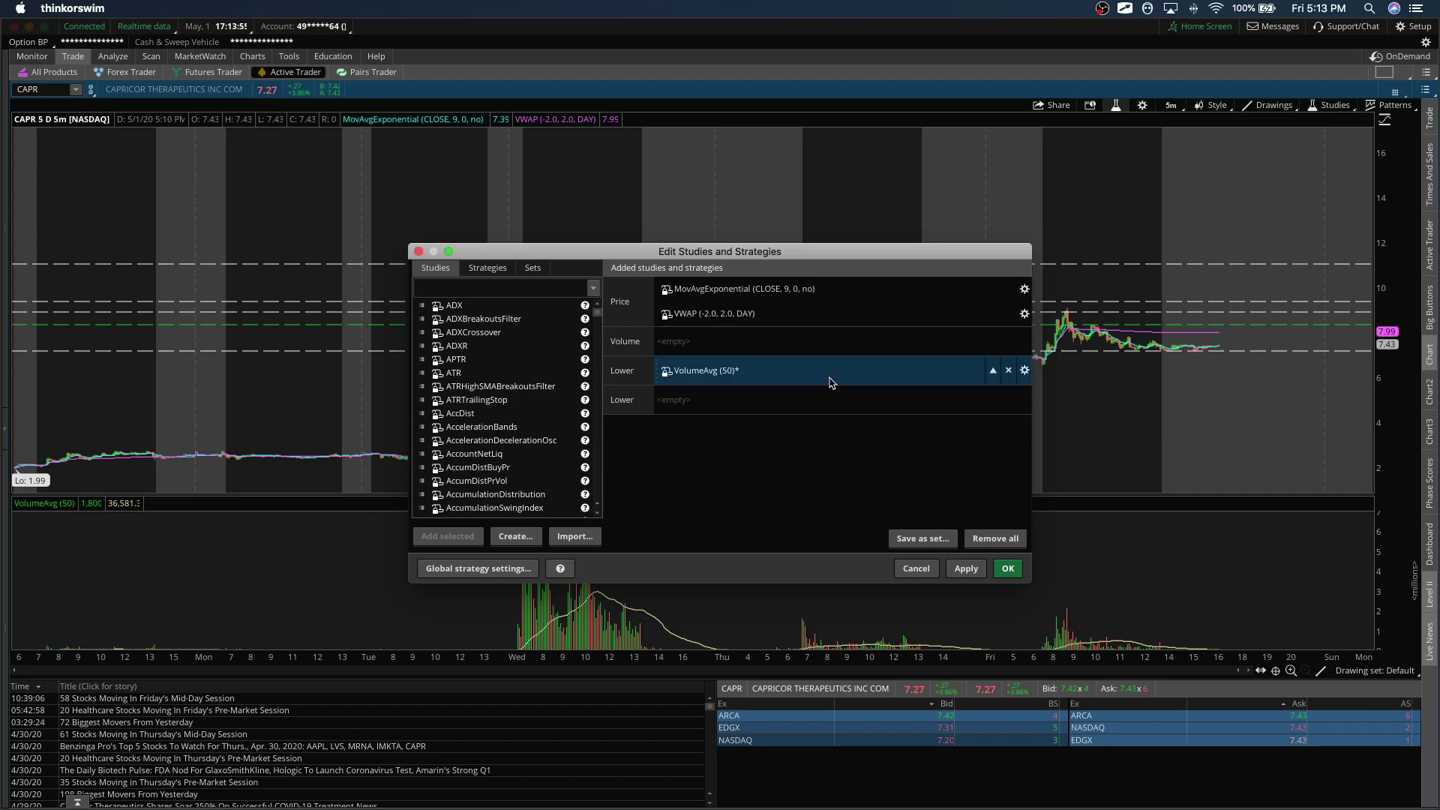
Step: Hide the VWAP UpperBand plot and its value bubble, check the LowerBand colour, and save VWAP
mouse_move(910, 315)
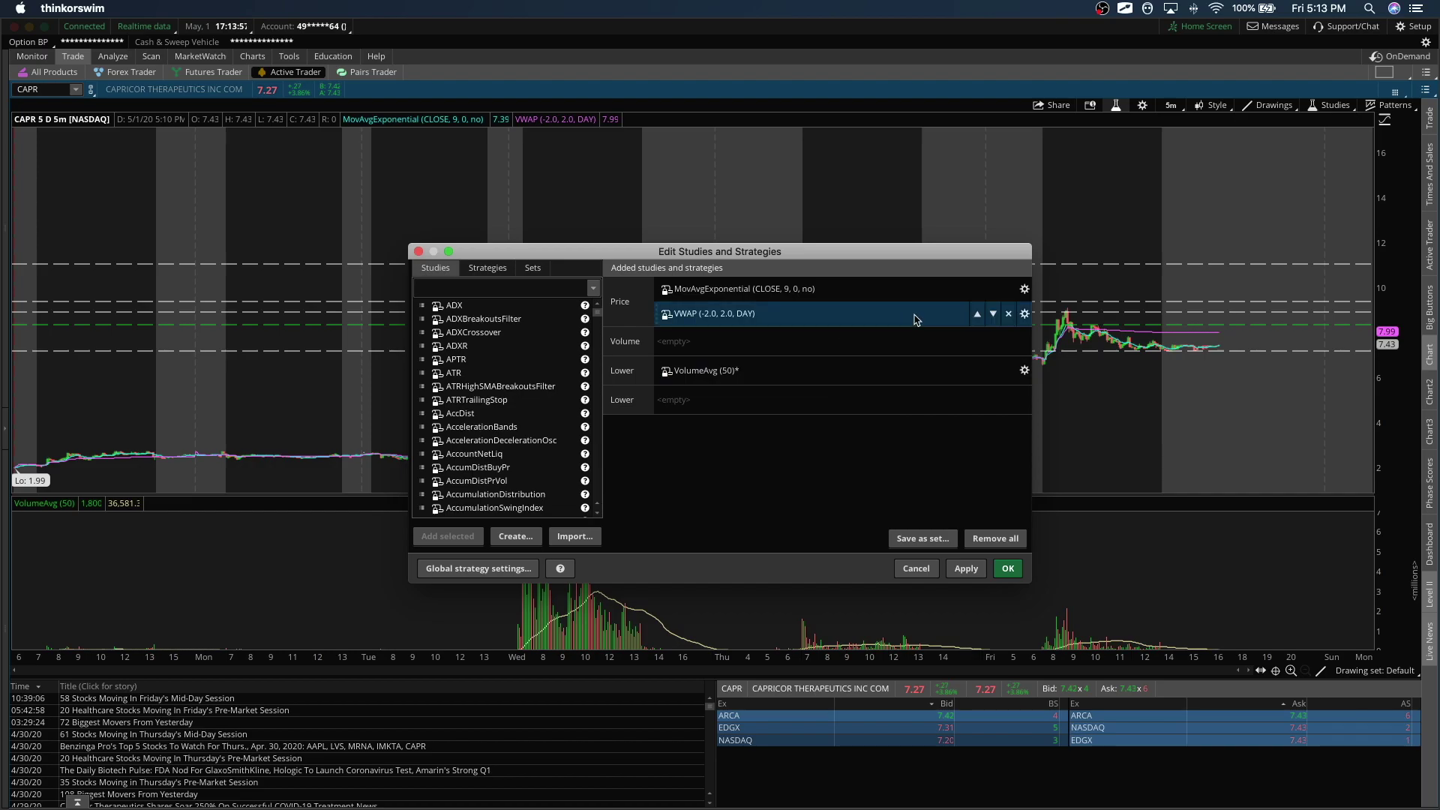
left_click(1025, 315)
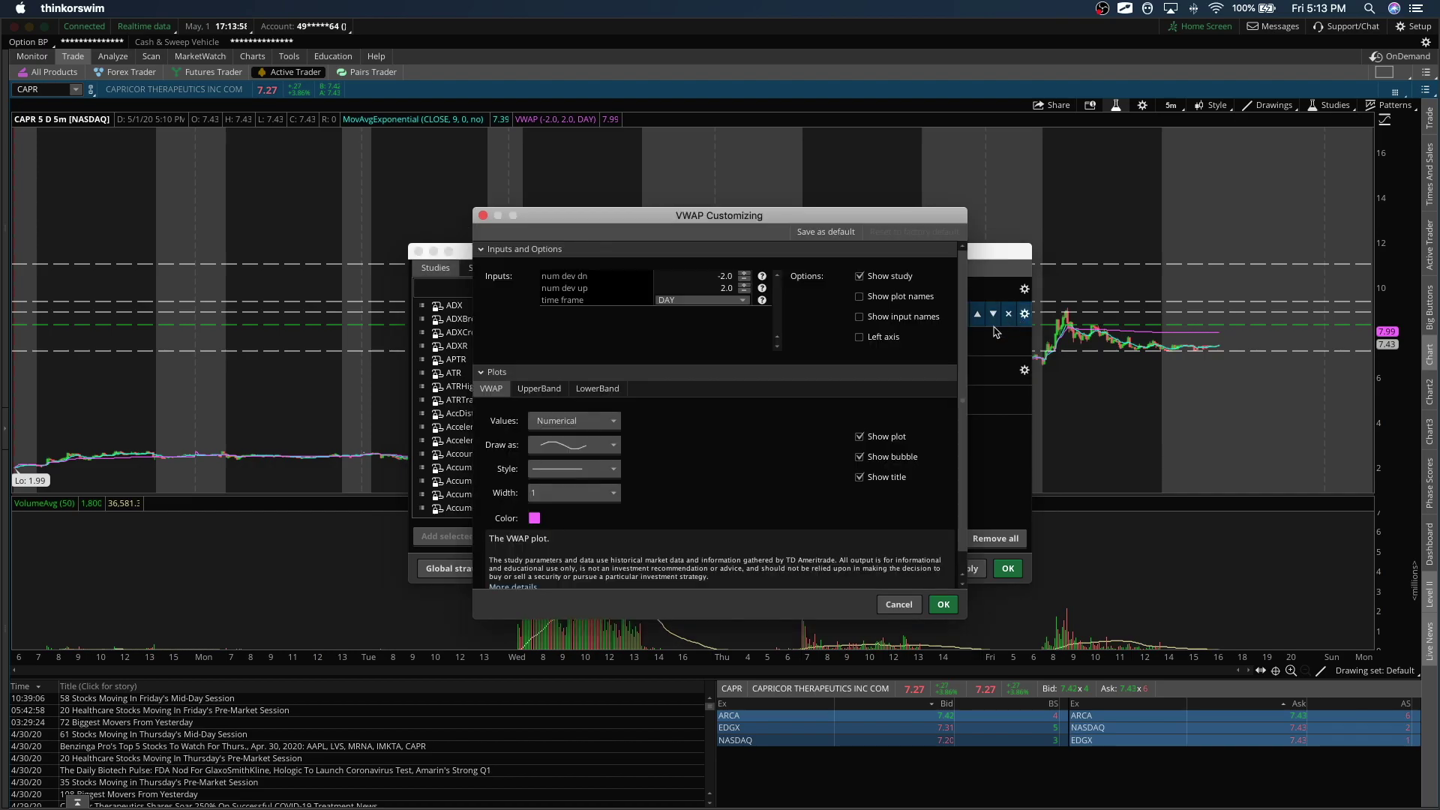
left_click(539, 388)
left_click(859, 437)
left_click(859, 457)
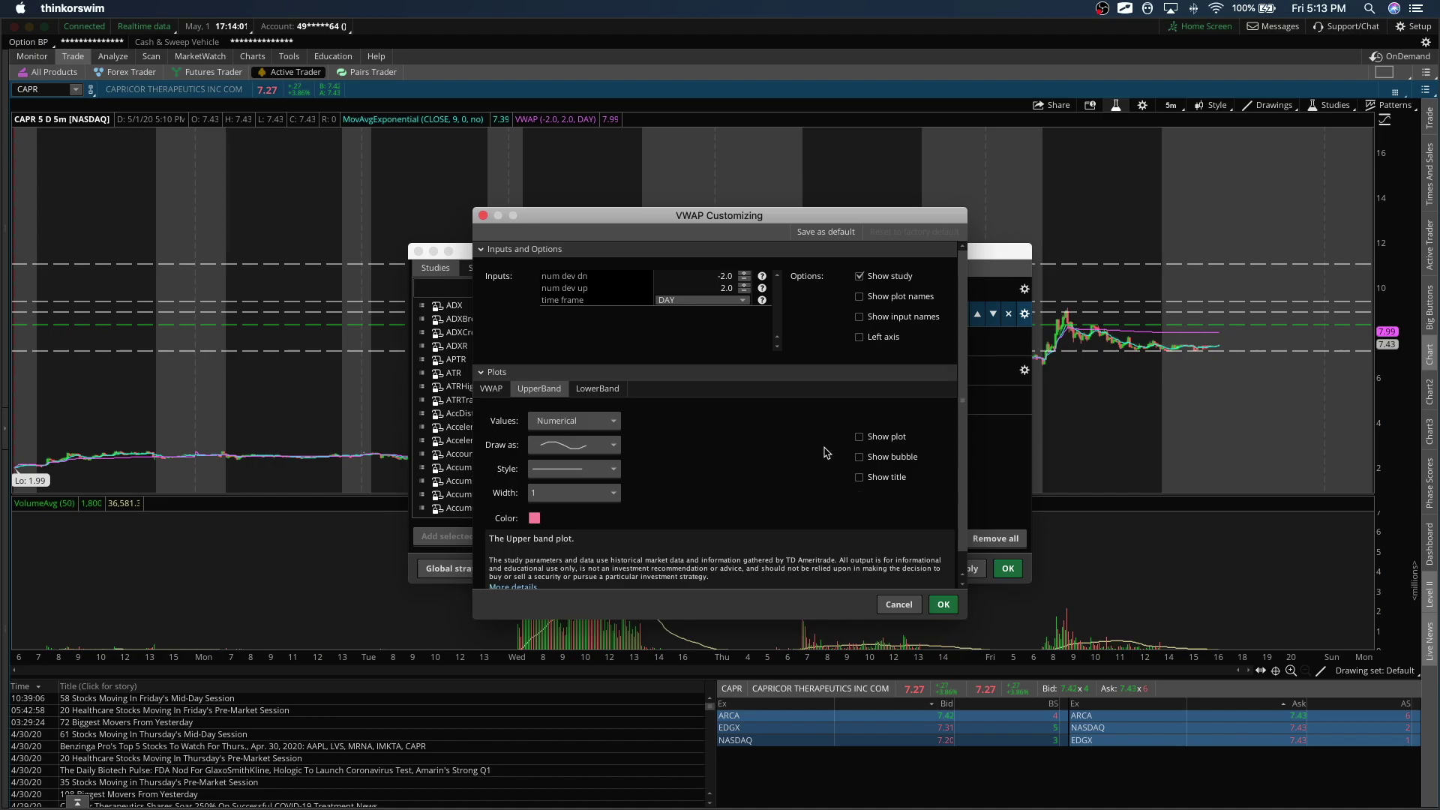
left_click(600, 390)
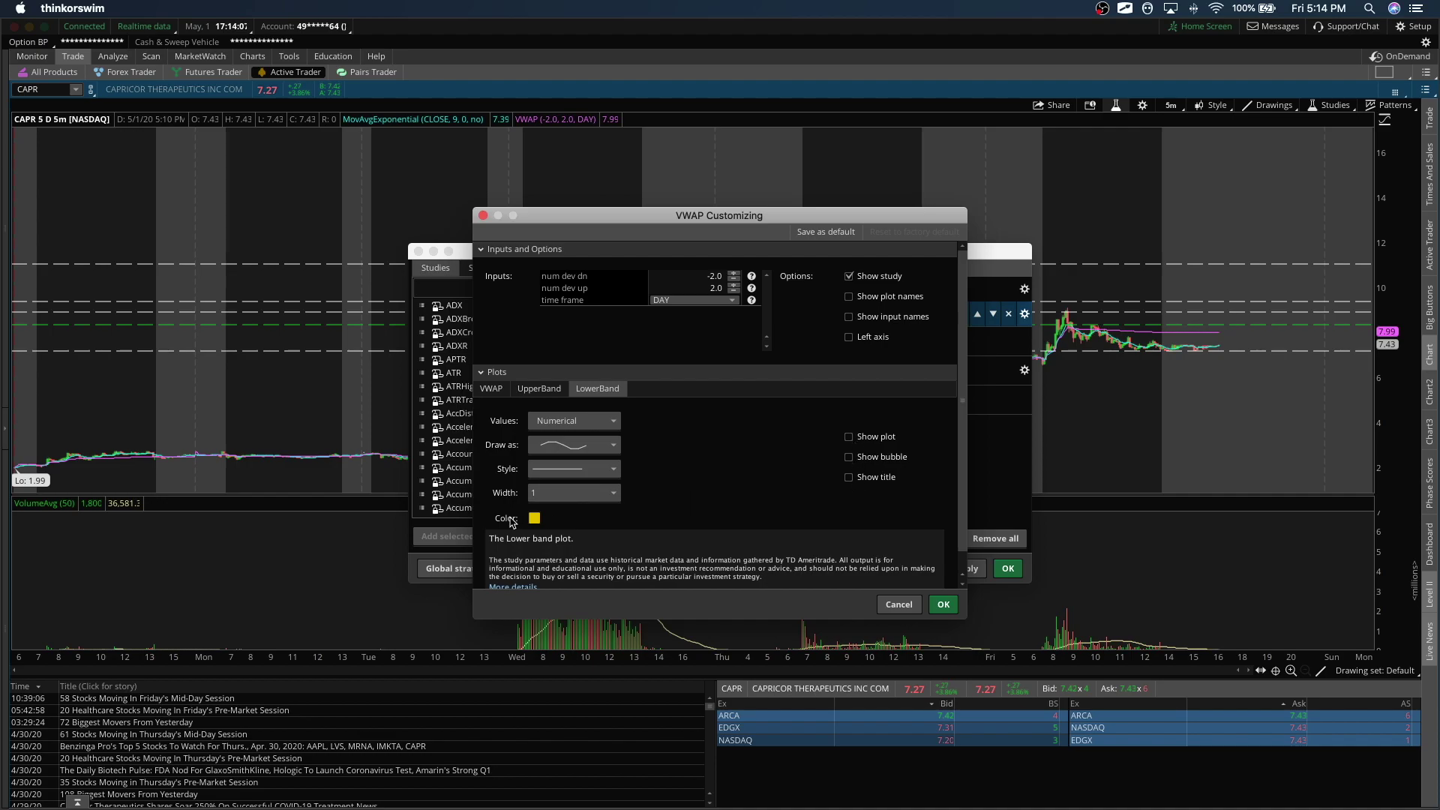
left_click(534, 517)
left_click(543, 556)
left_click(539, 388)
left_click(492, 389)
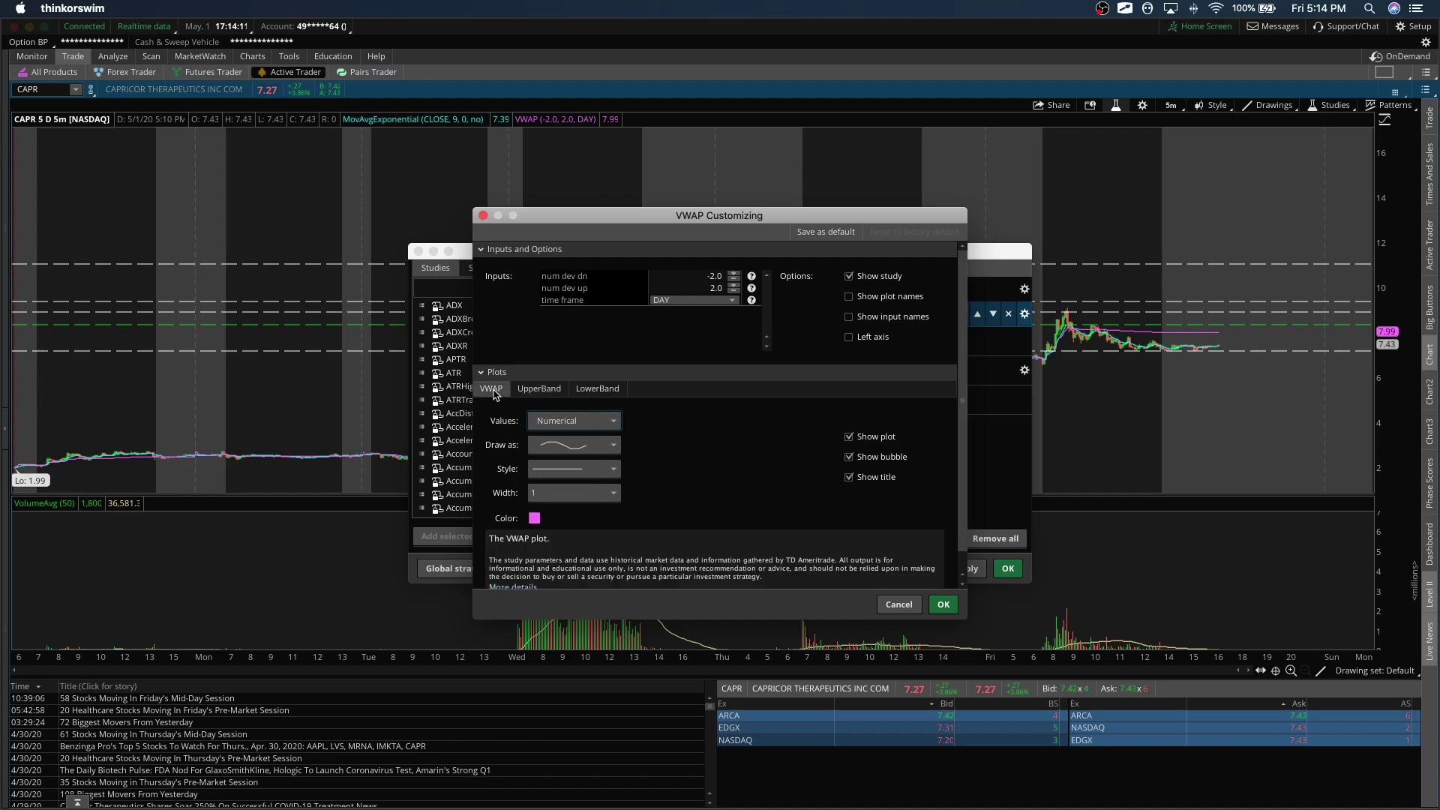
left_click(944, 604)
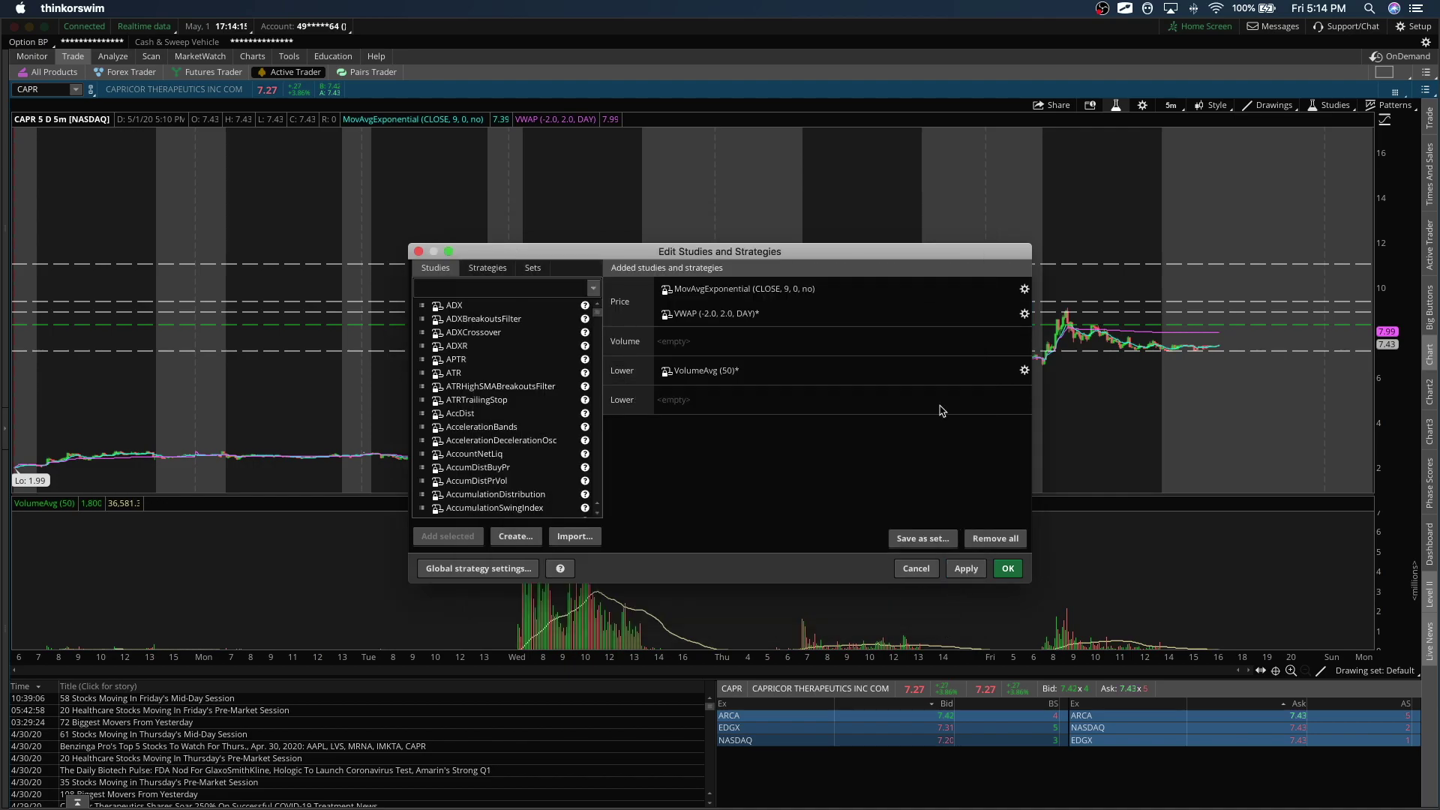
Step: Confirm the MovAvgExponential settings unchanged and apply all studies to the chart
left_click(1024, 289)
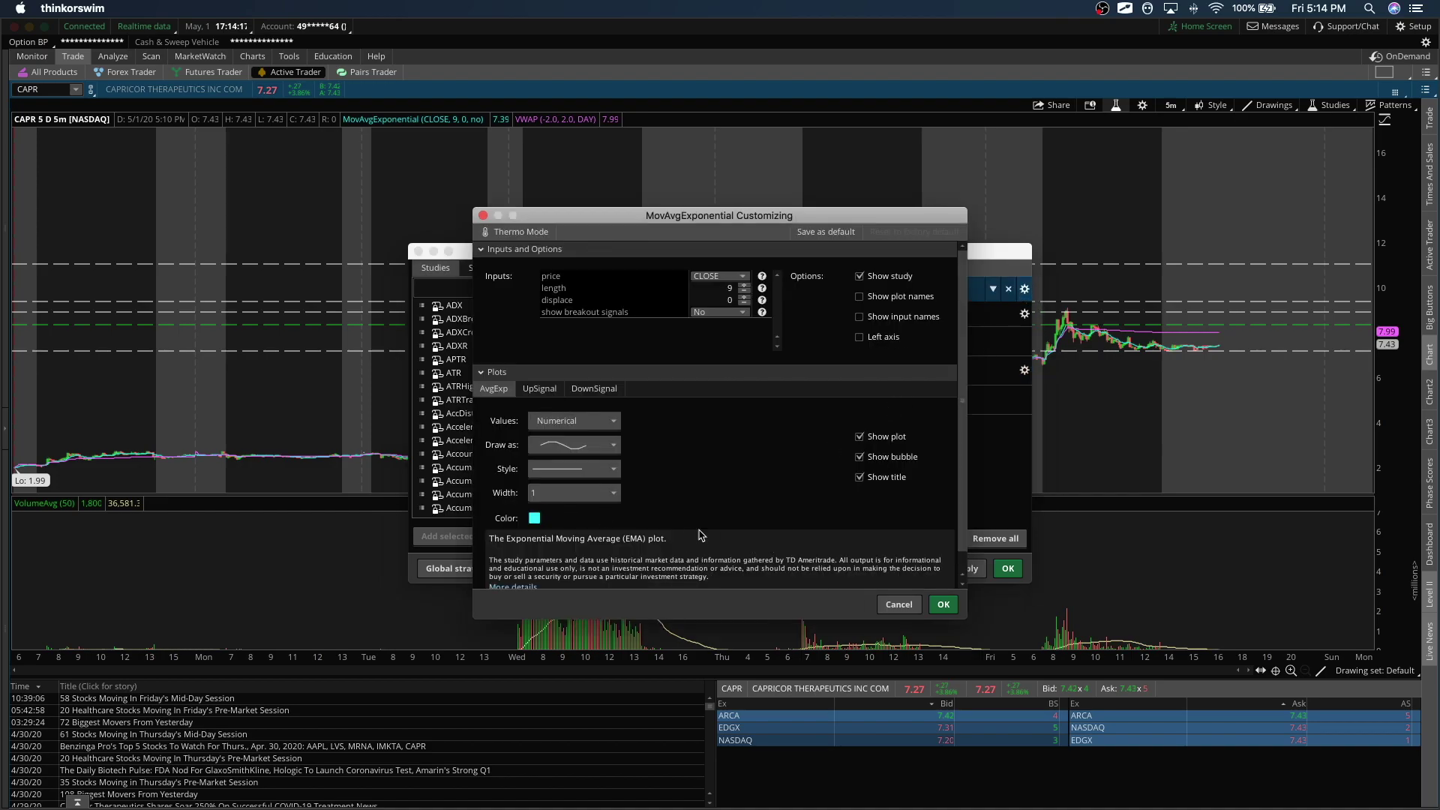
left_click(944, 604)
left_click(1007, 569)
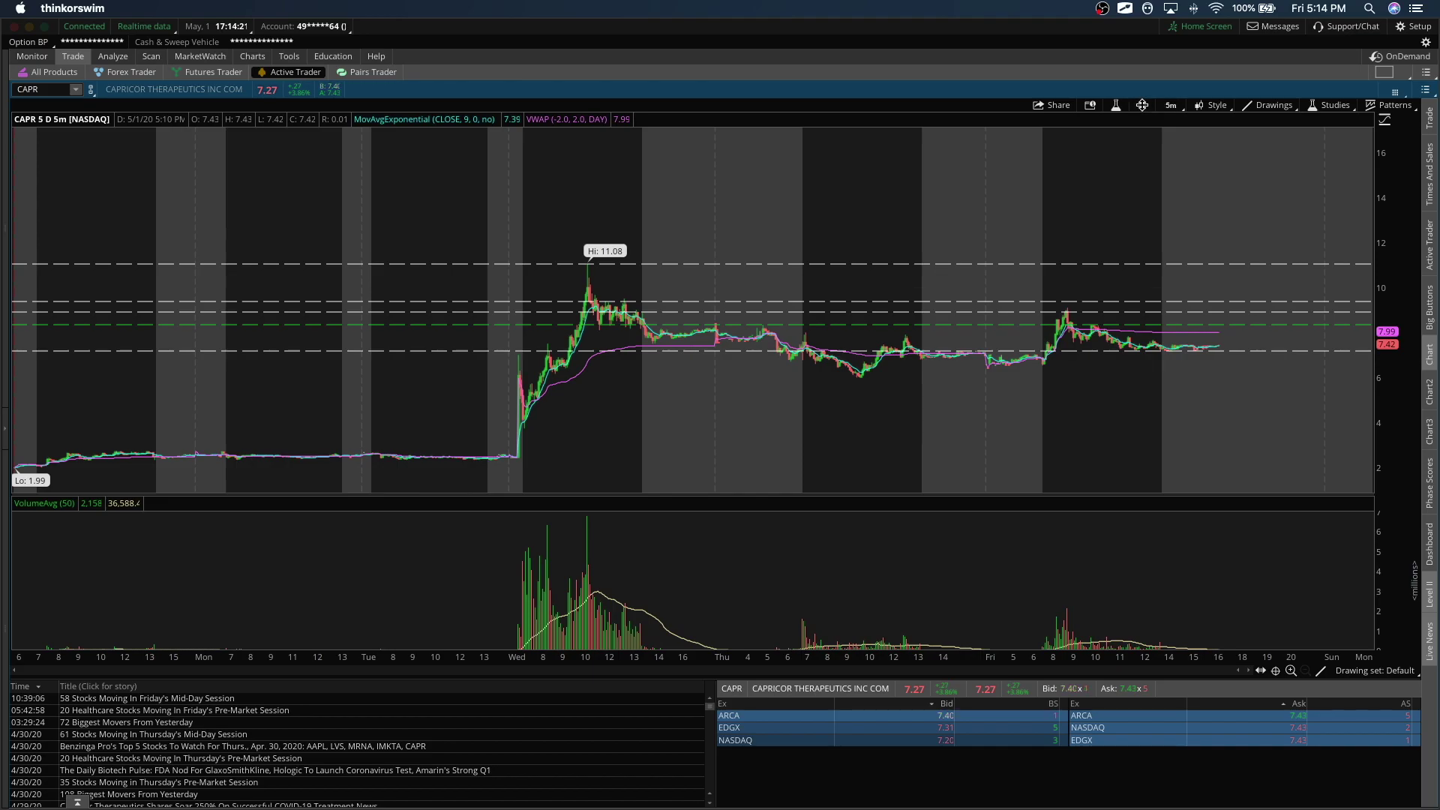
Step: Glance at Chart Settings without changes, then switch the chart to 20 D : 1h
left_click(1142, 105)
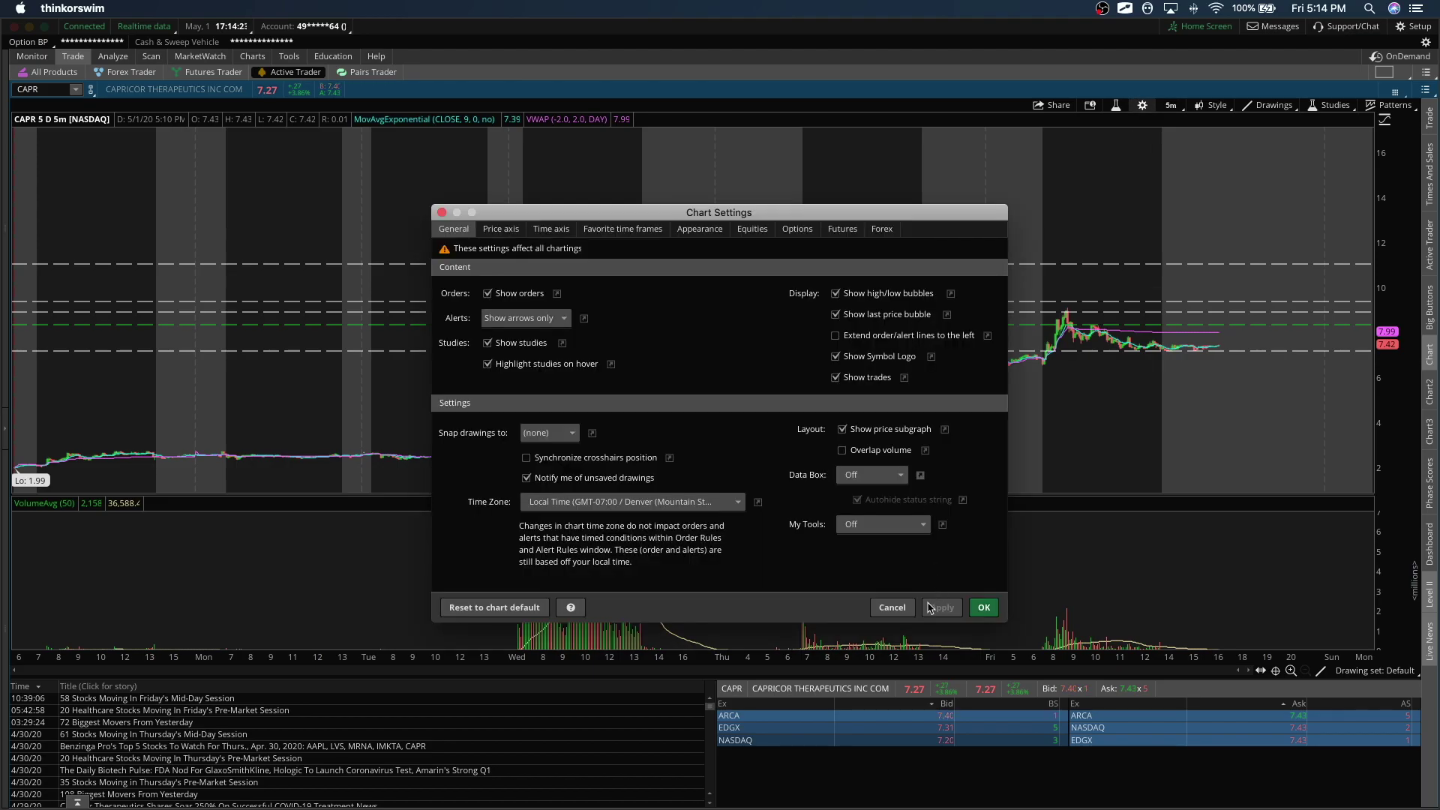
left_click(908, 609)
left_click(1171, 105)
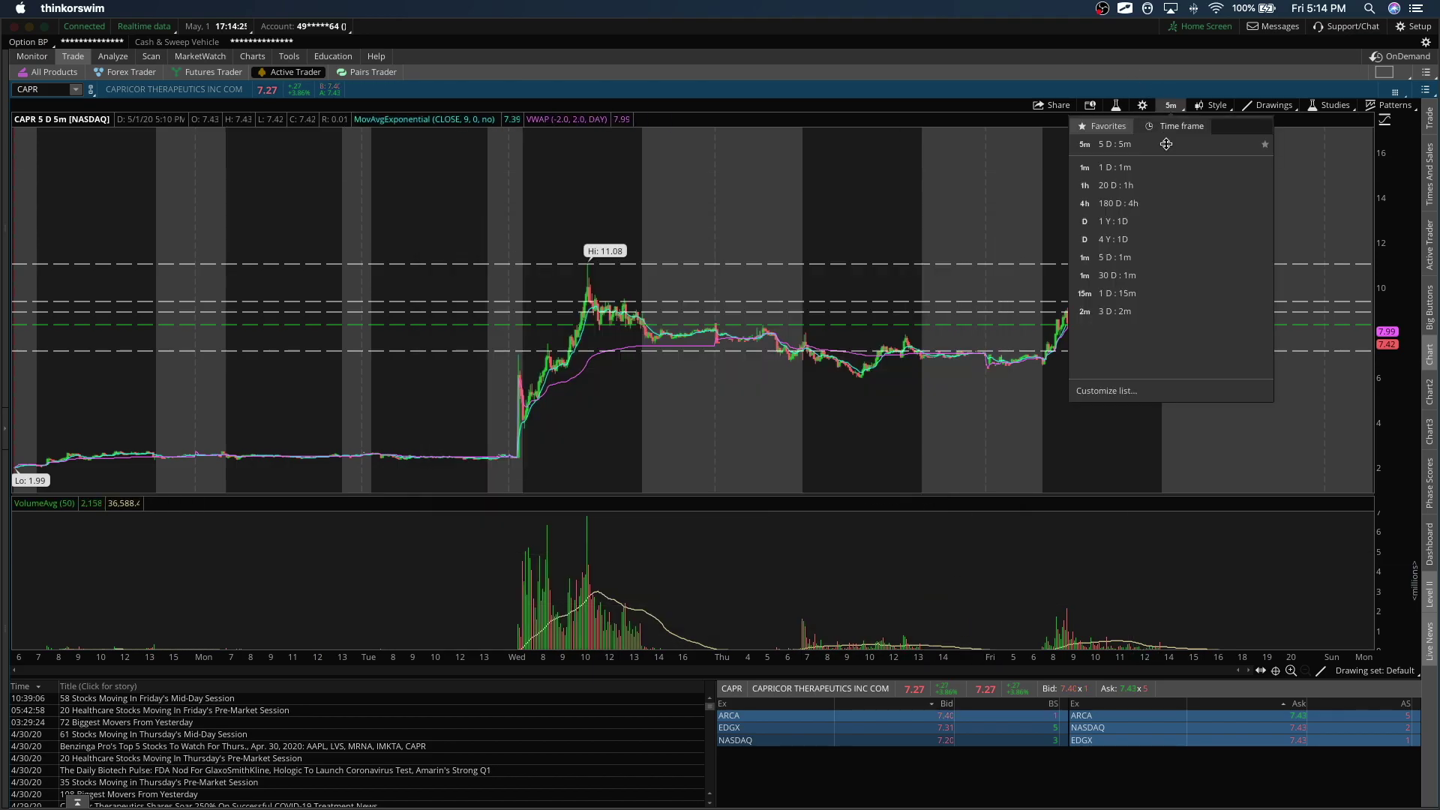
left_click(1170, 185)
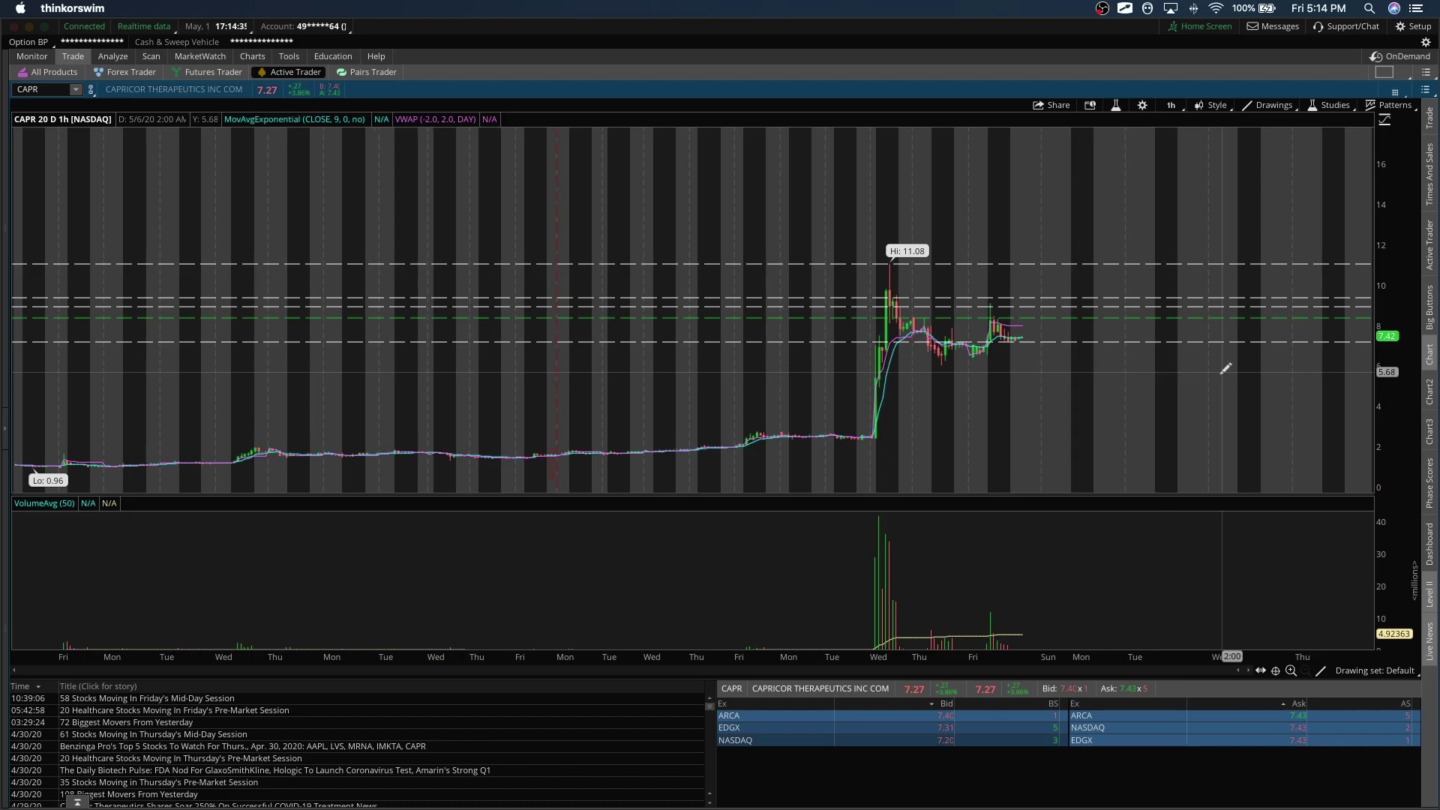
Step: Switch to 1 D : 1m, zoom into Friday's session, and cancel an unfinished drawing line
left_click(1144, 106)
left_click(891, 608)
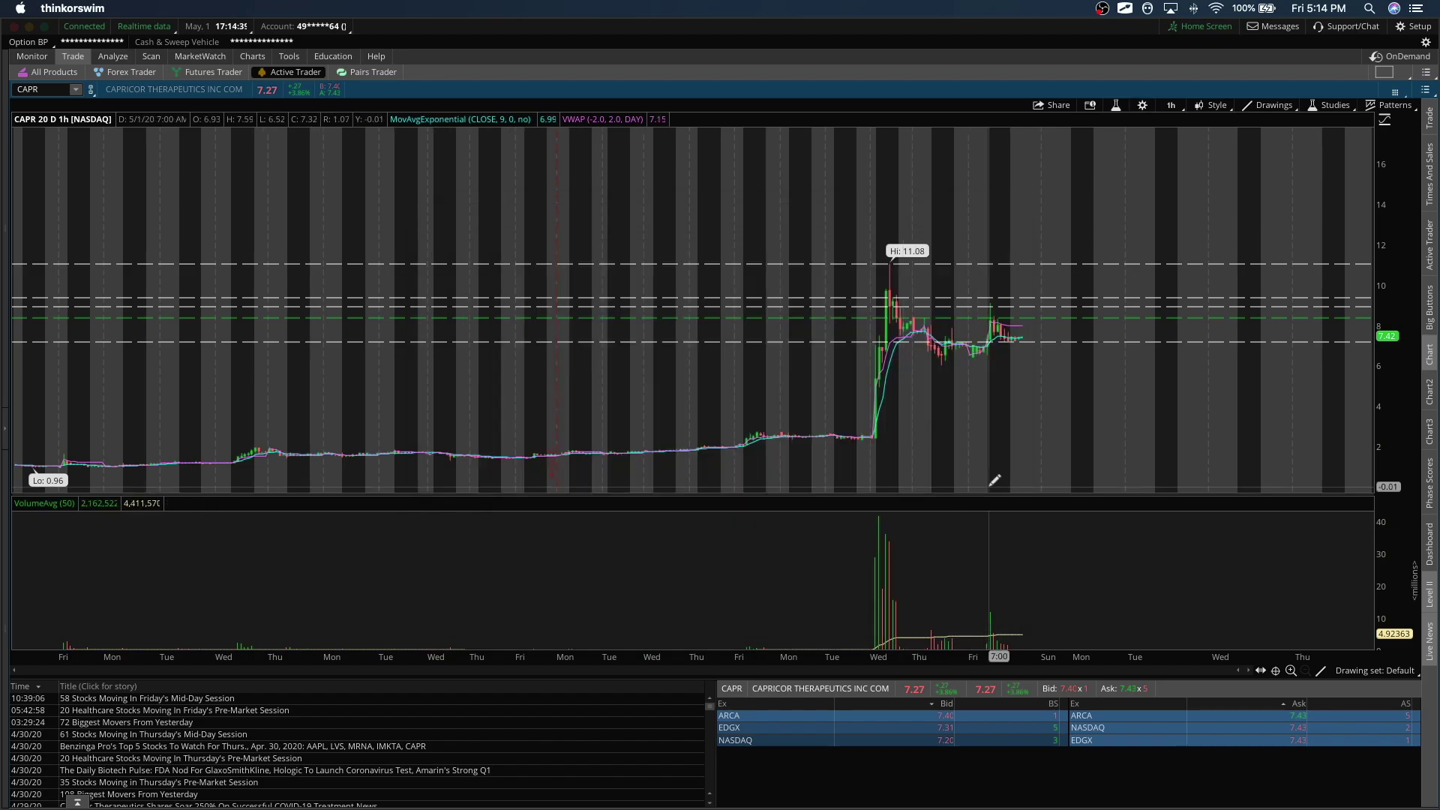
left_click(1170, 105)
left_click(1172, 159)
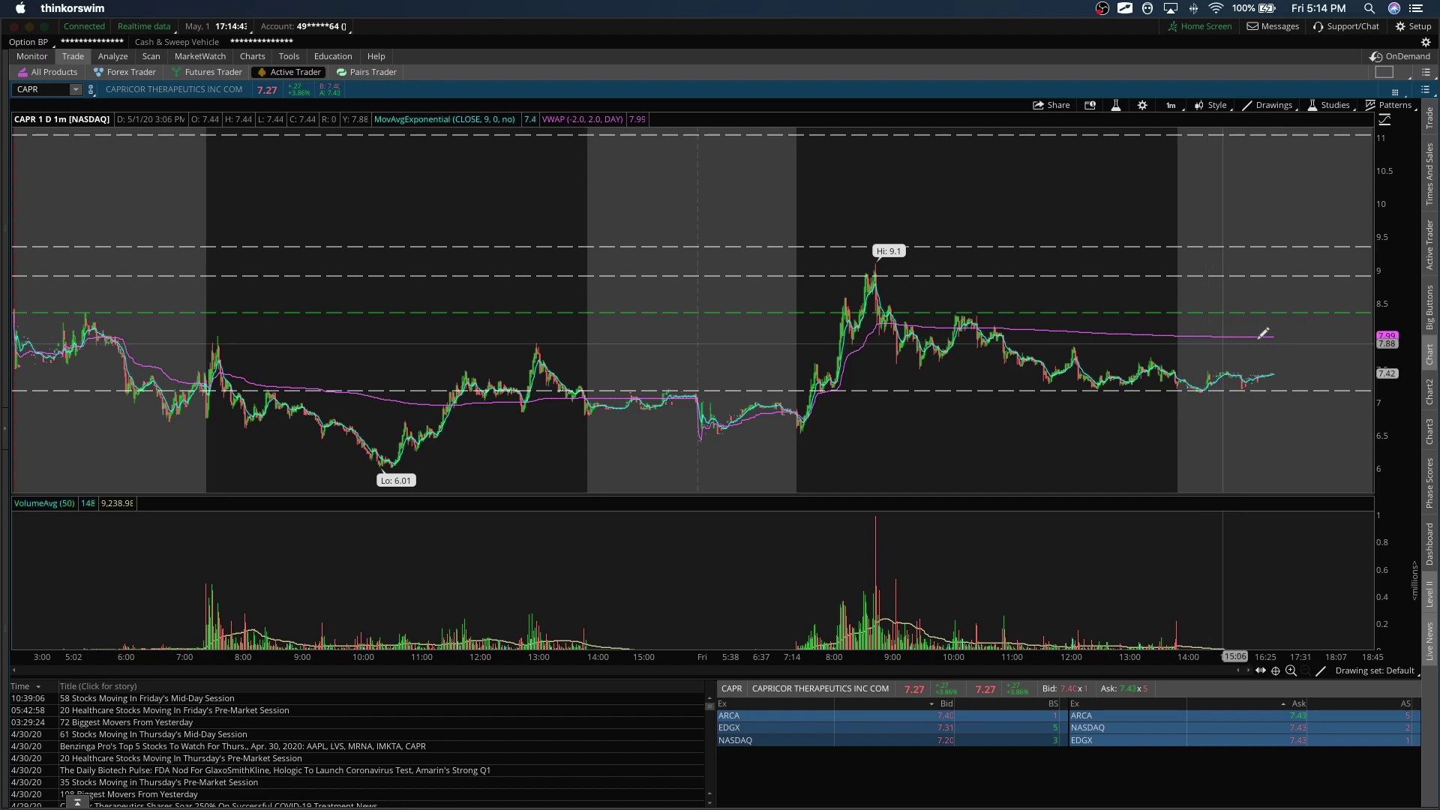
left_click_drag(1144, 332, 781, 321)
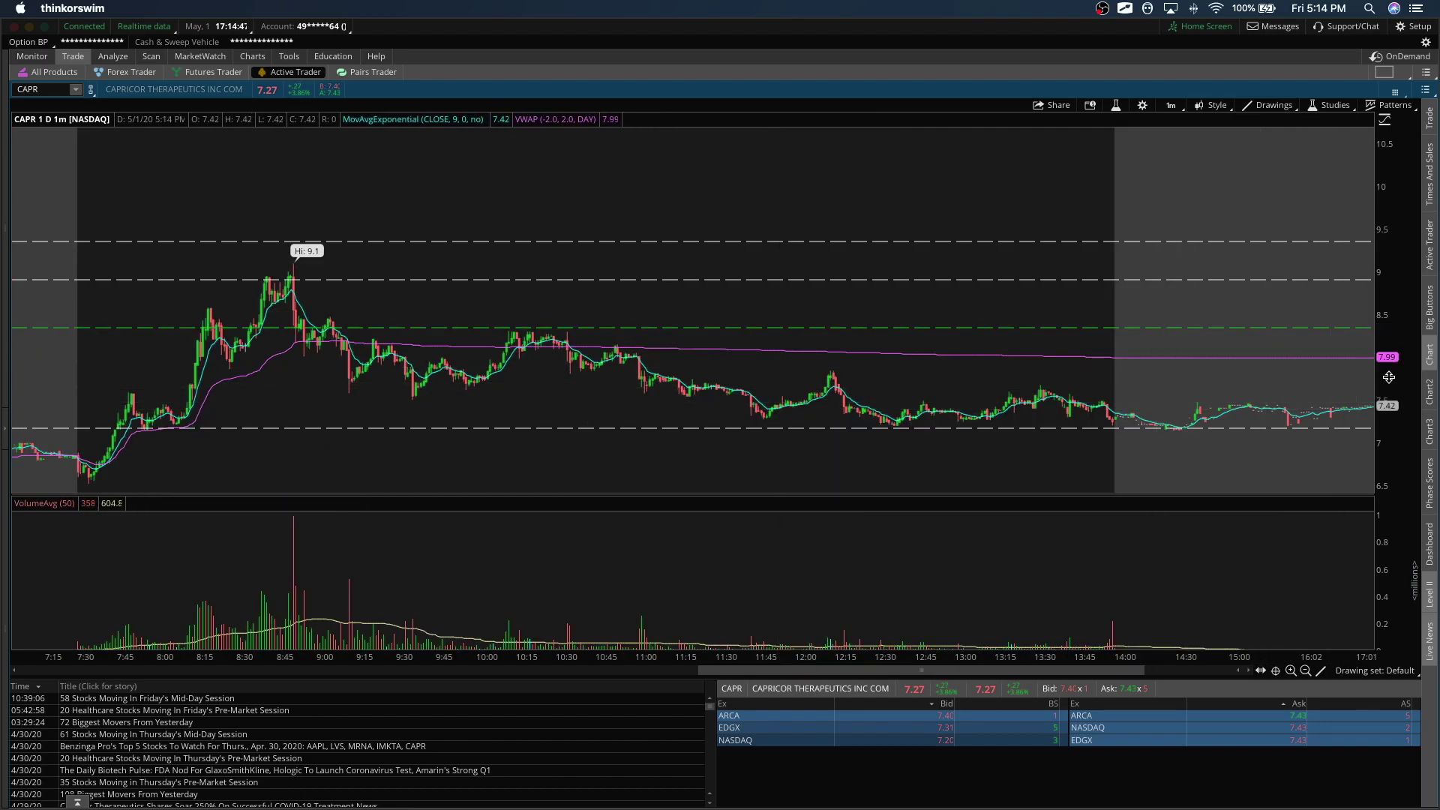
left_click(1164, 188)
scroll(1164, 188, "down", 3)
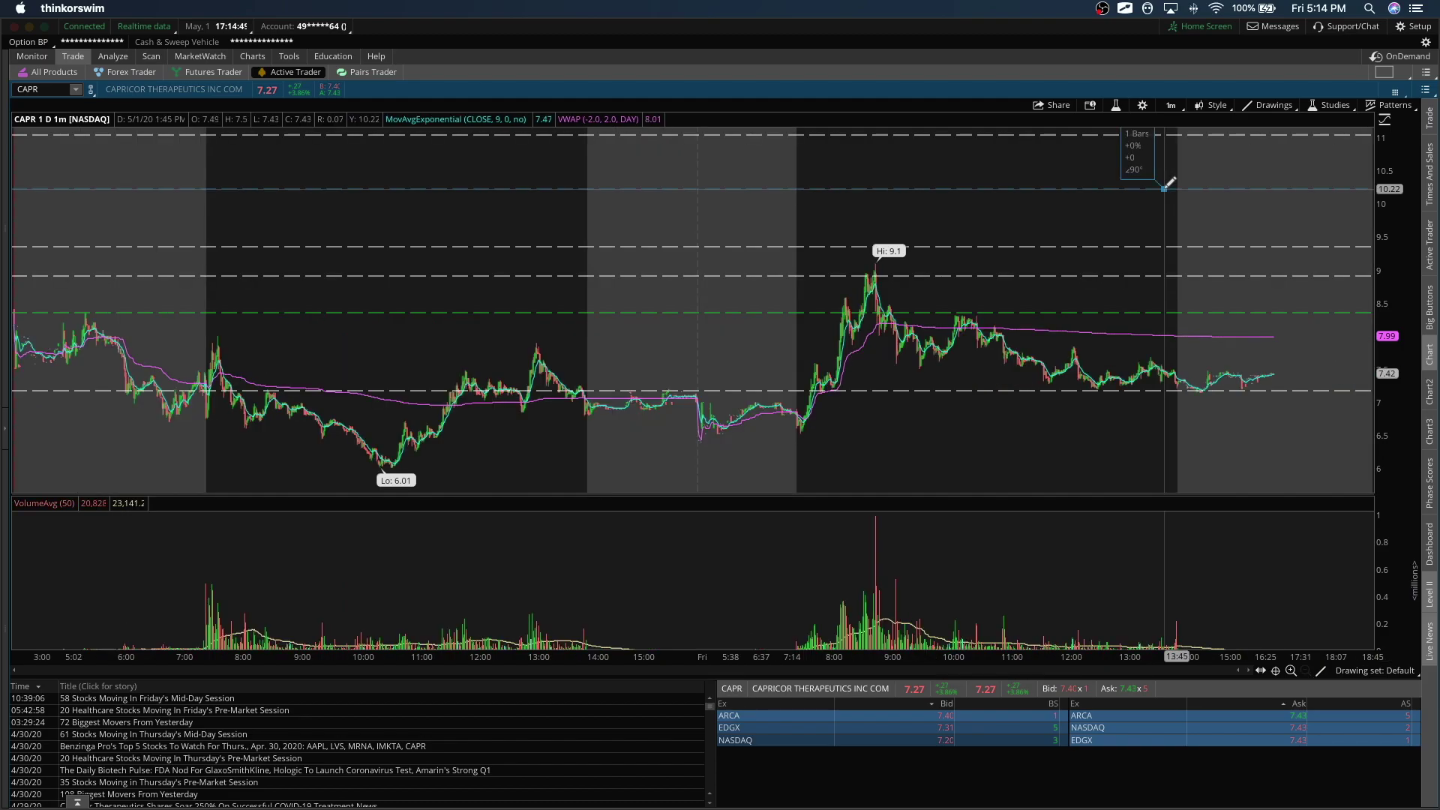
key("Escape")
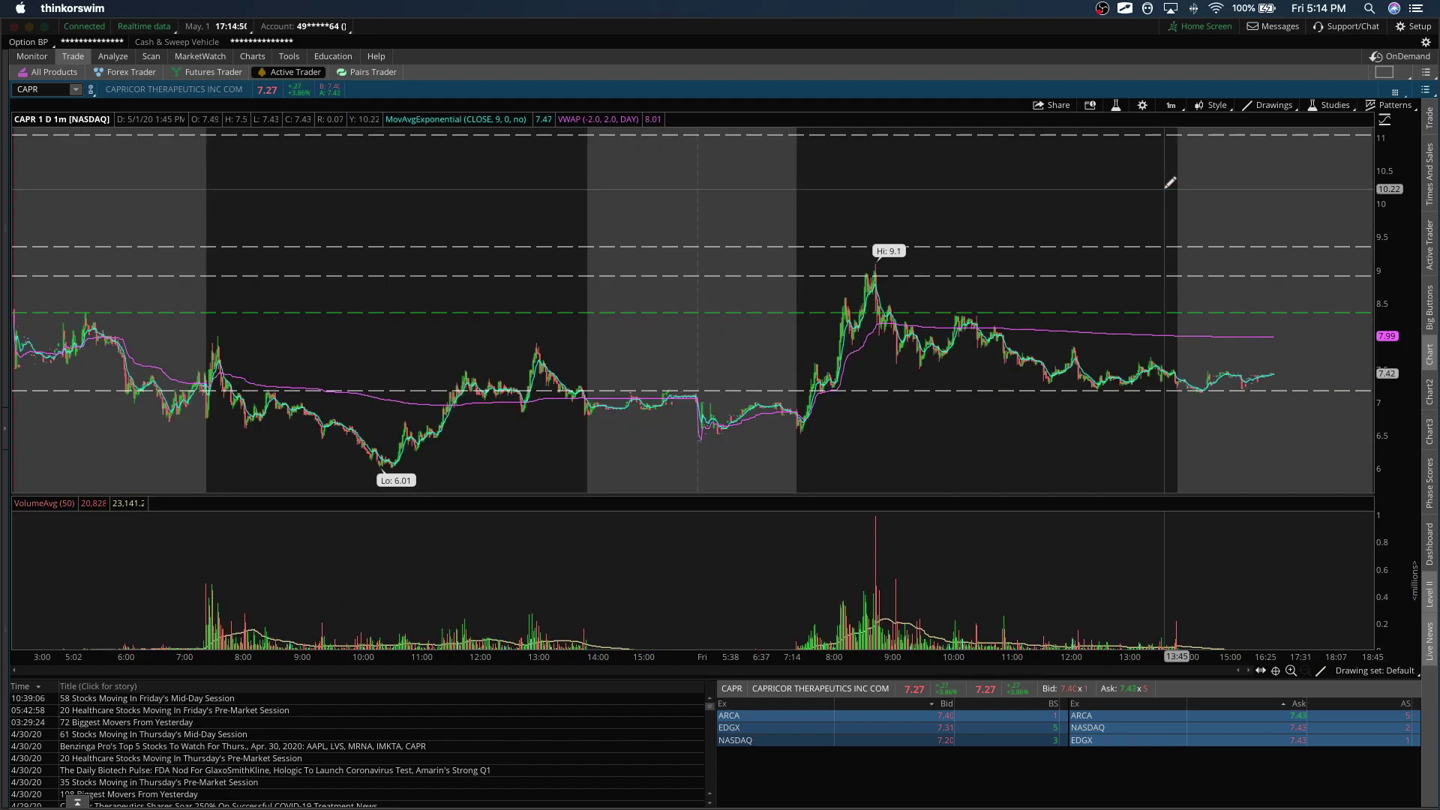
Step: Browse the Chart Settings tabs and keep the Time axis right expansion area at 100 bars
left_click(1142, 104)
left_click(712, 232)
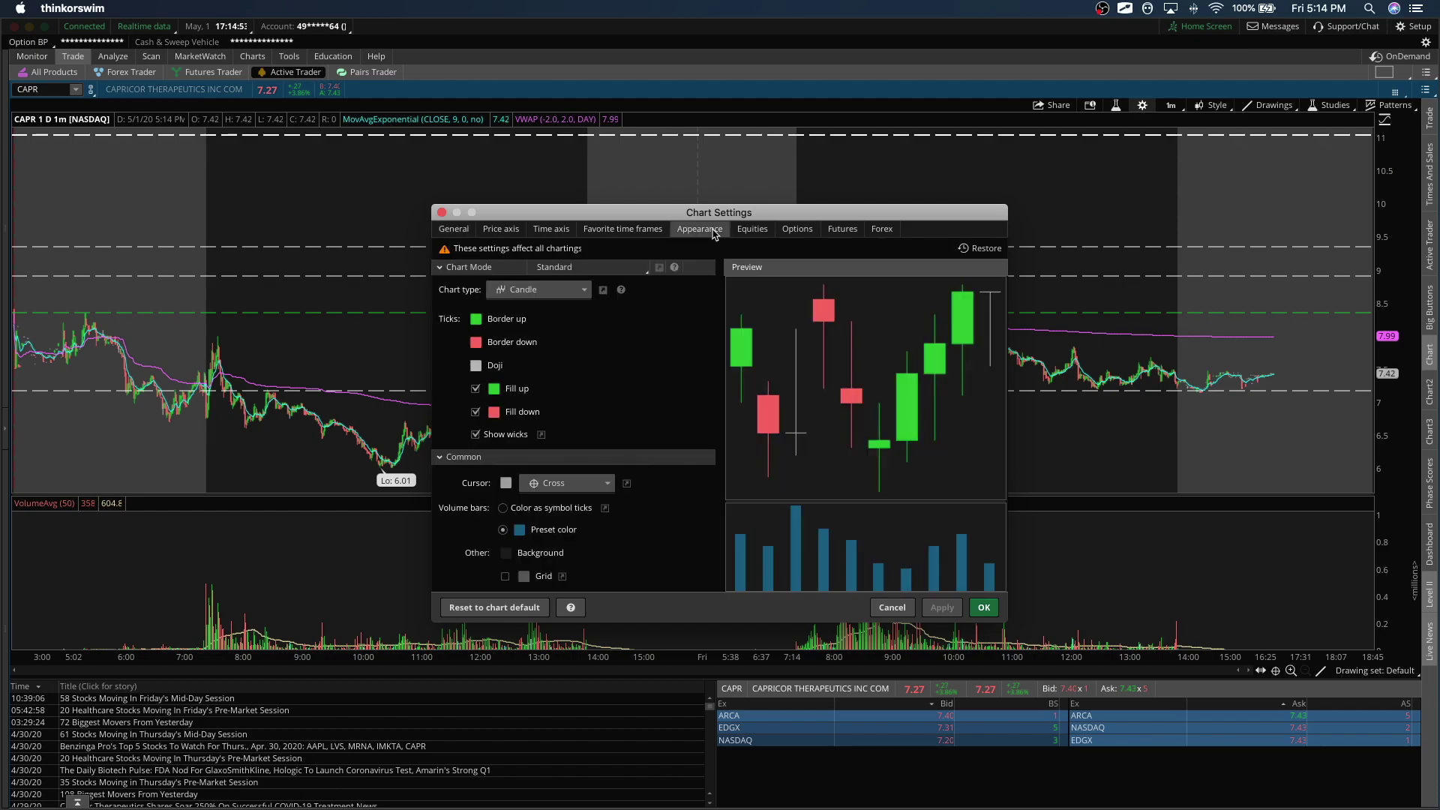
left_click(758, 231)
left_click(620, 232)
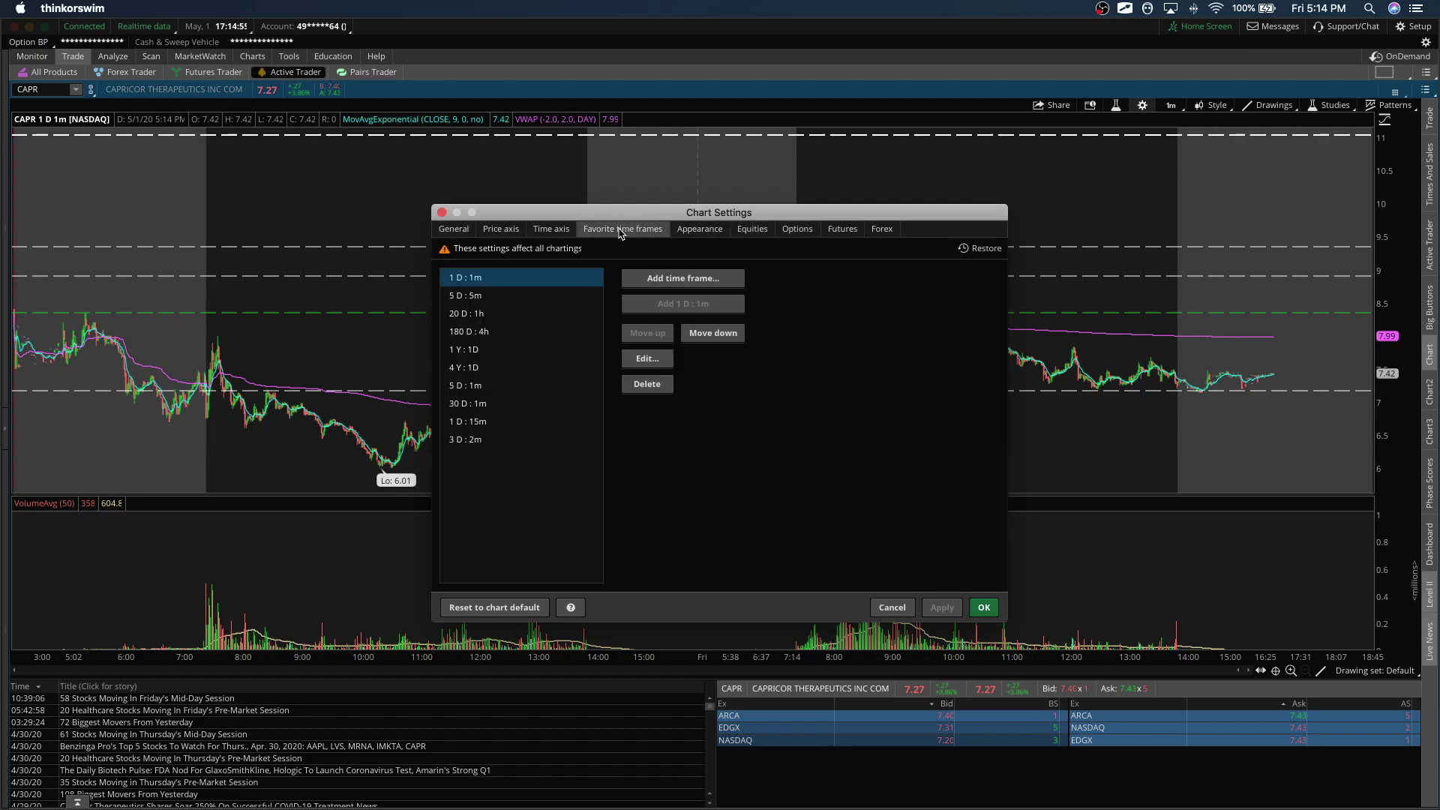
left_click(552, 231)
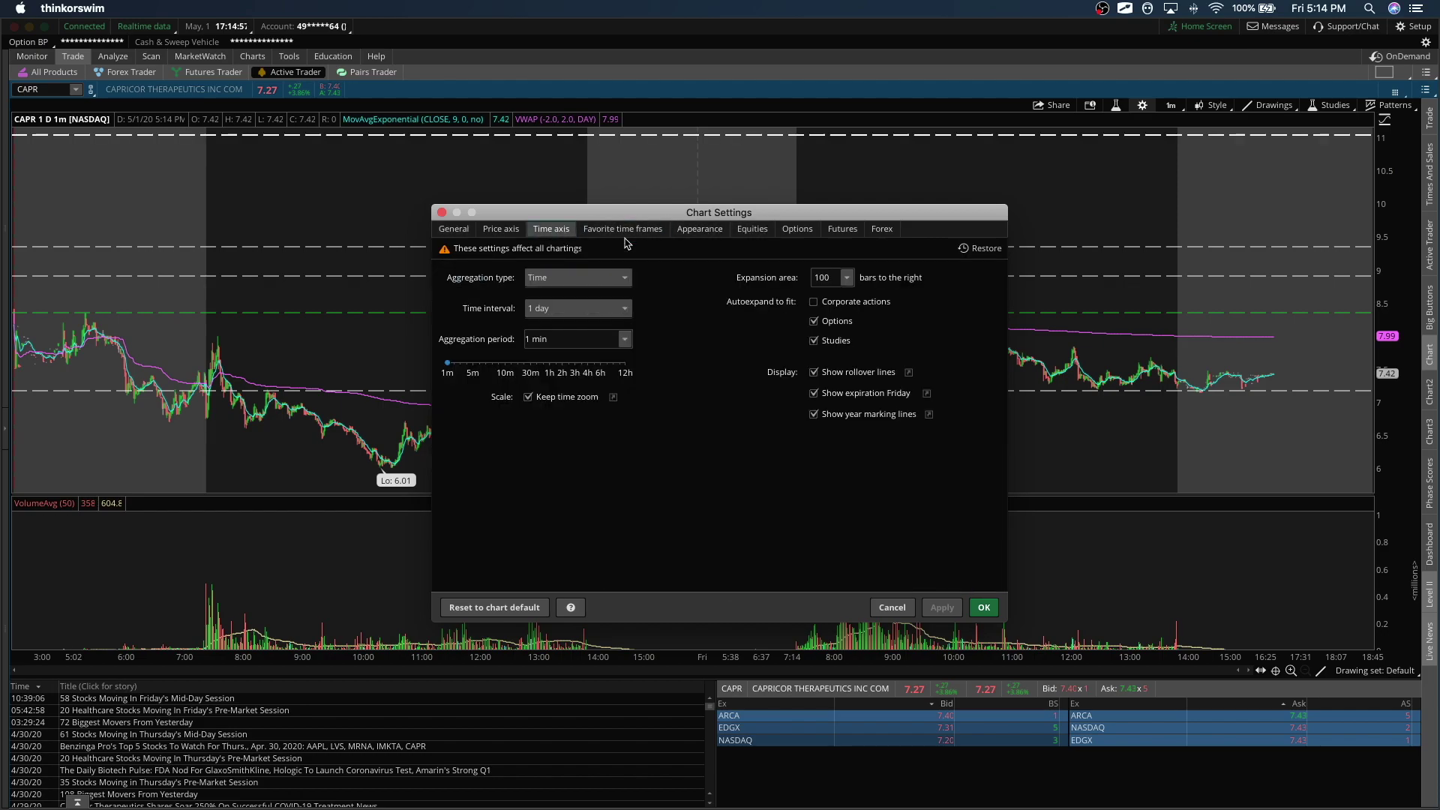
left_click(848, 279)
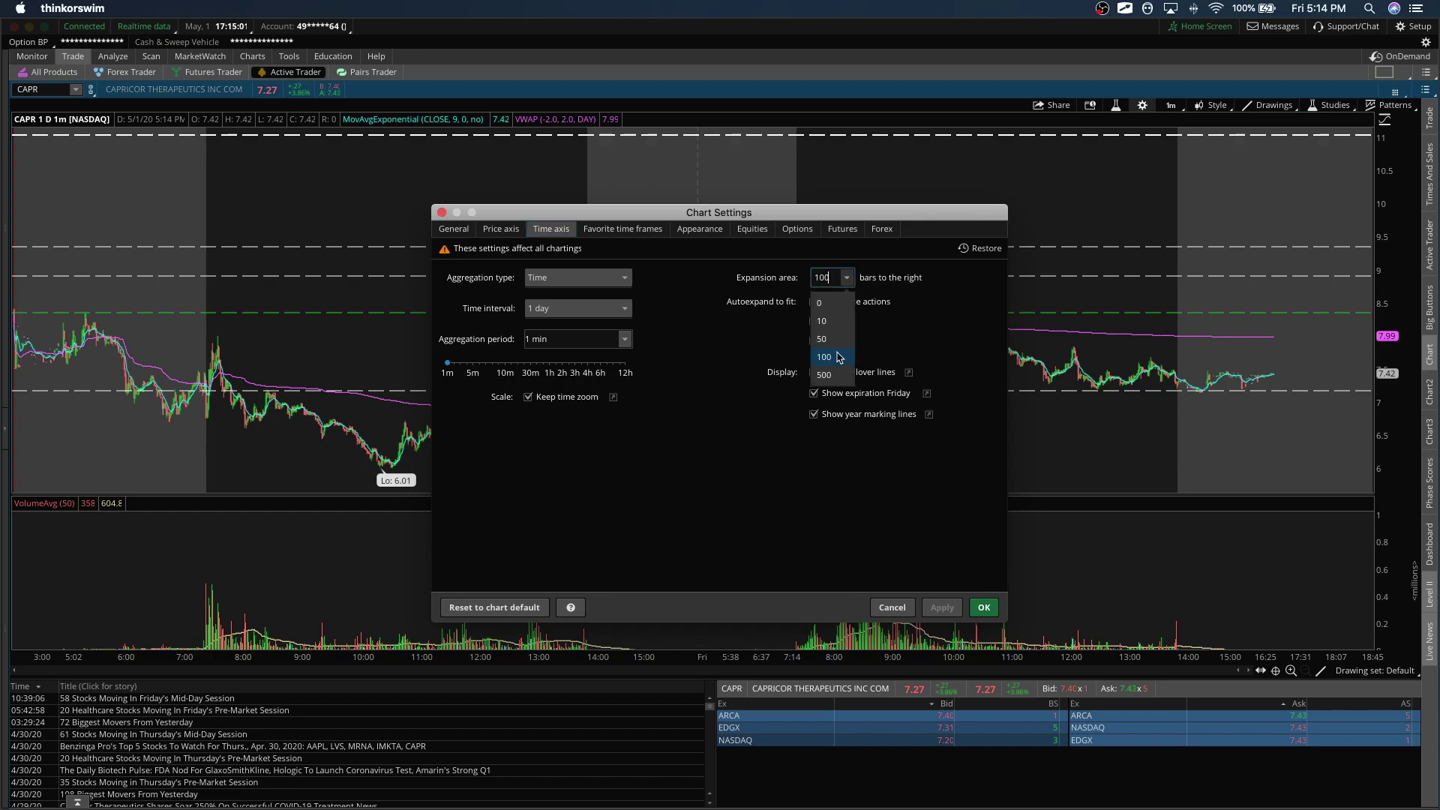
left_click(924, 343)
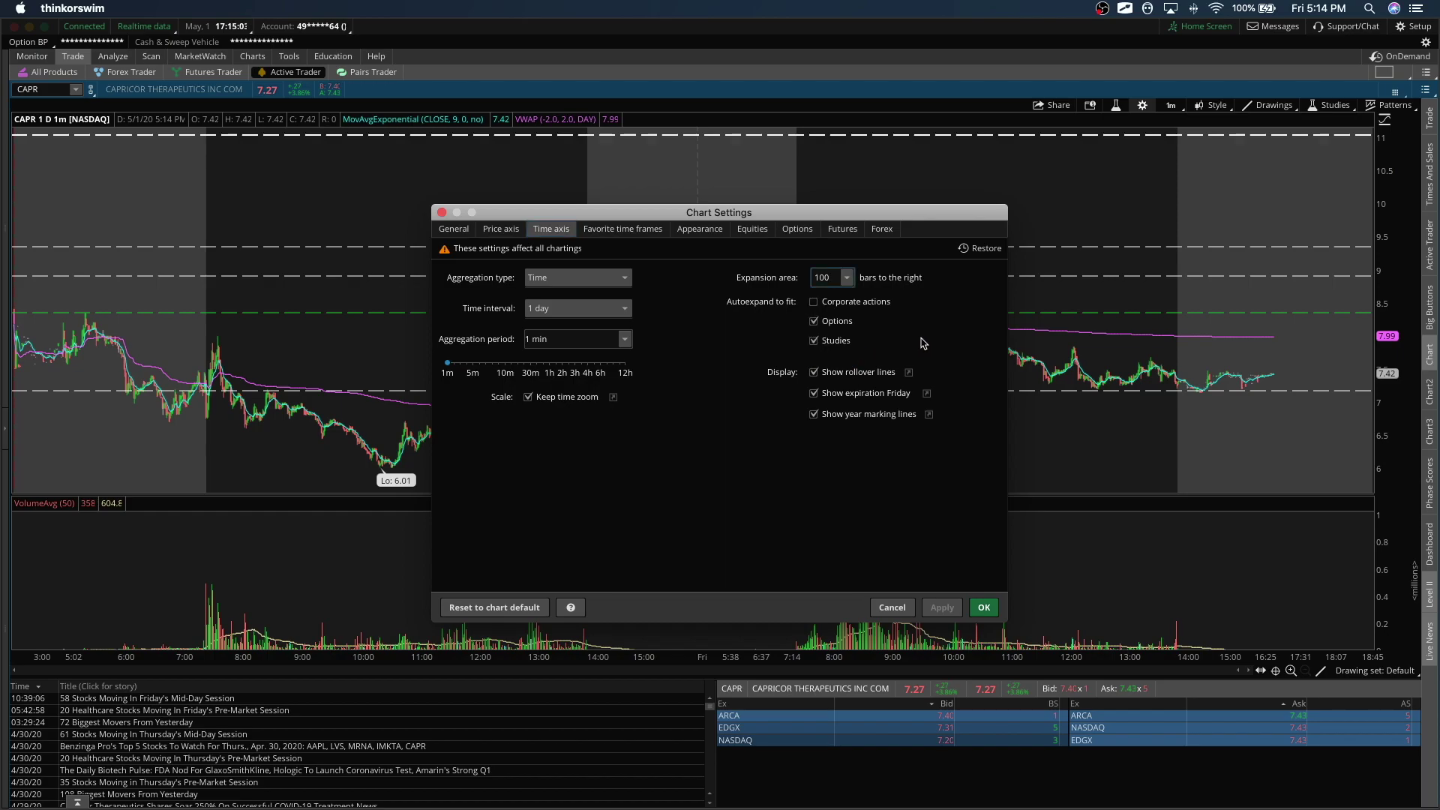
Step: On the Appearance tab, preview hollow up candles, then restore filled green up candles
left_click(693, 234)
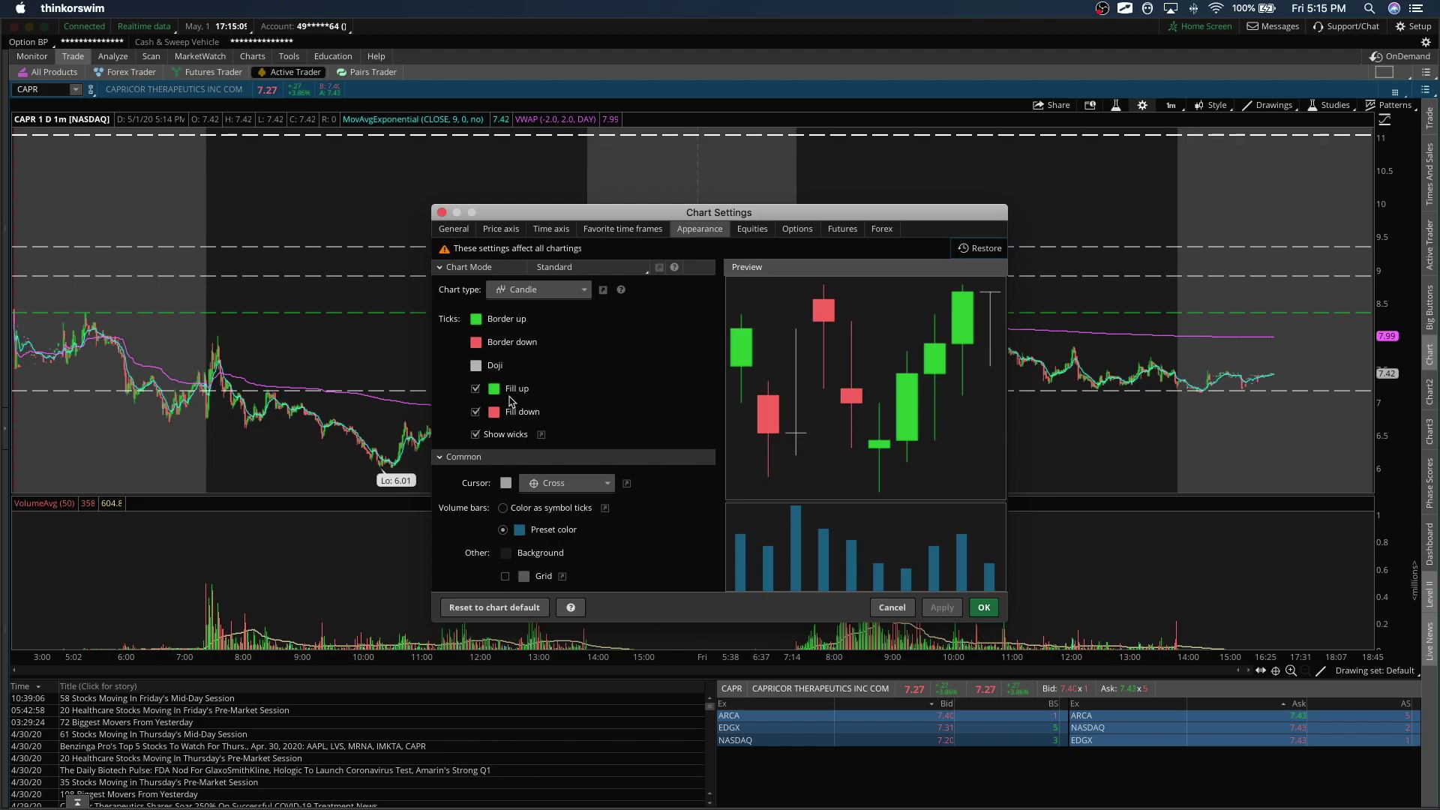
left_click(475, 389)
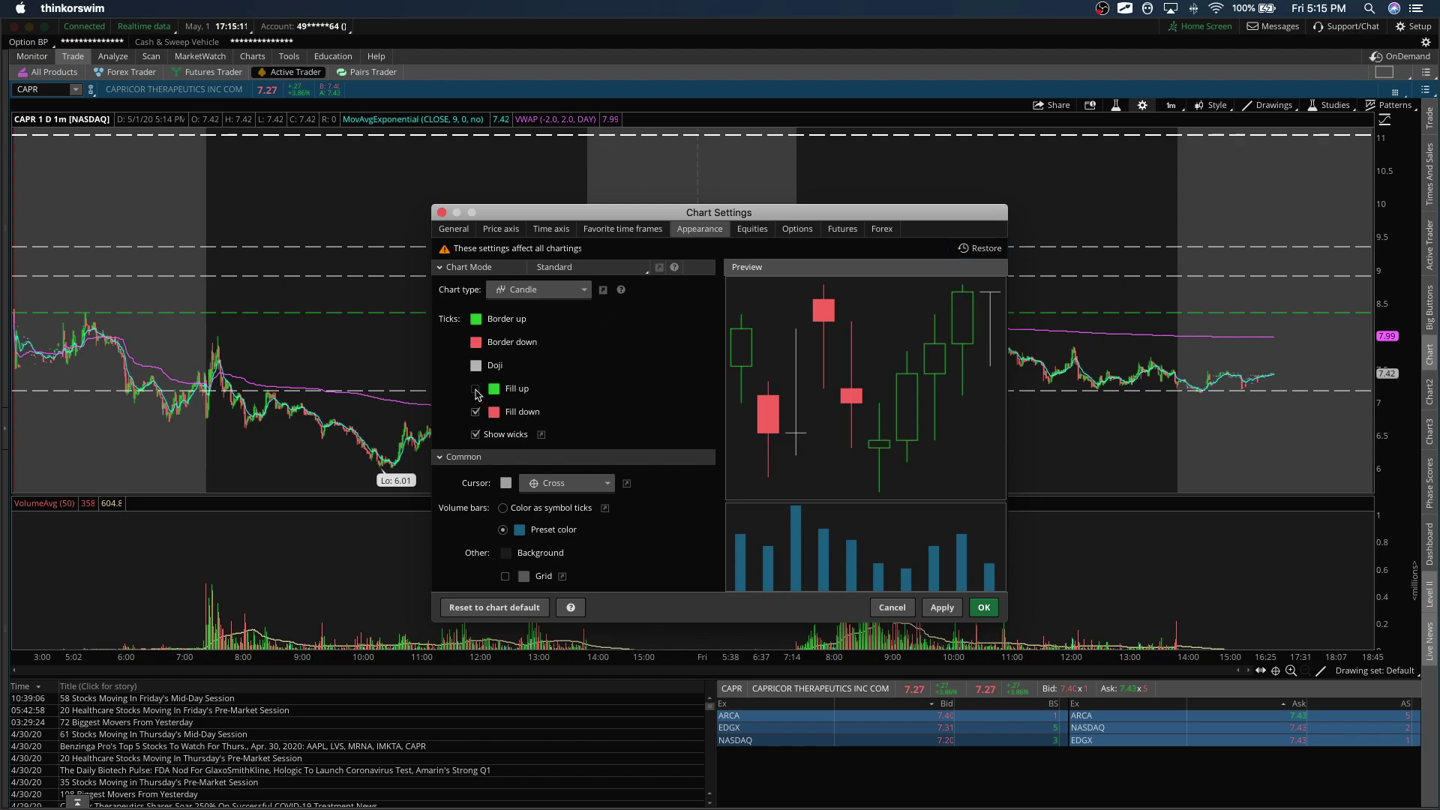
left_click(475, 388)
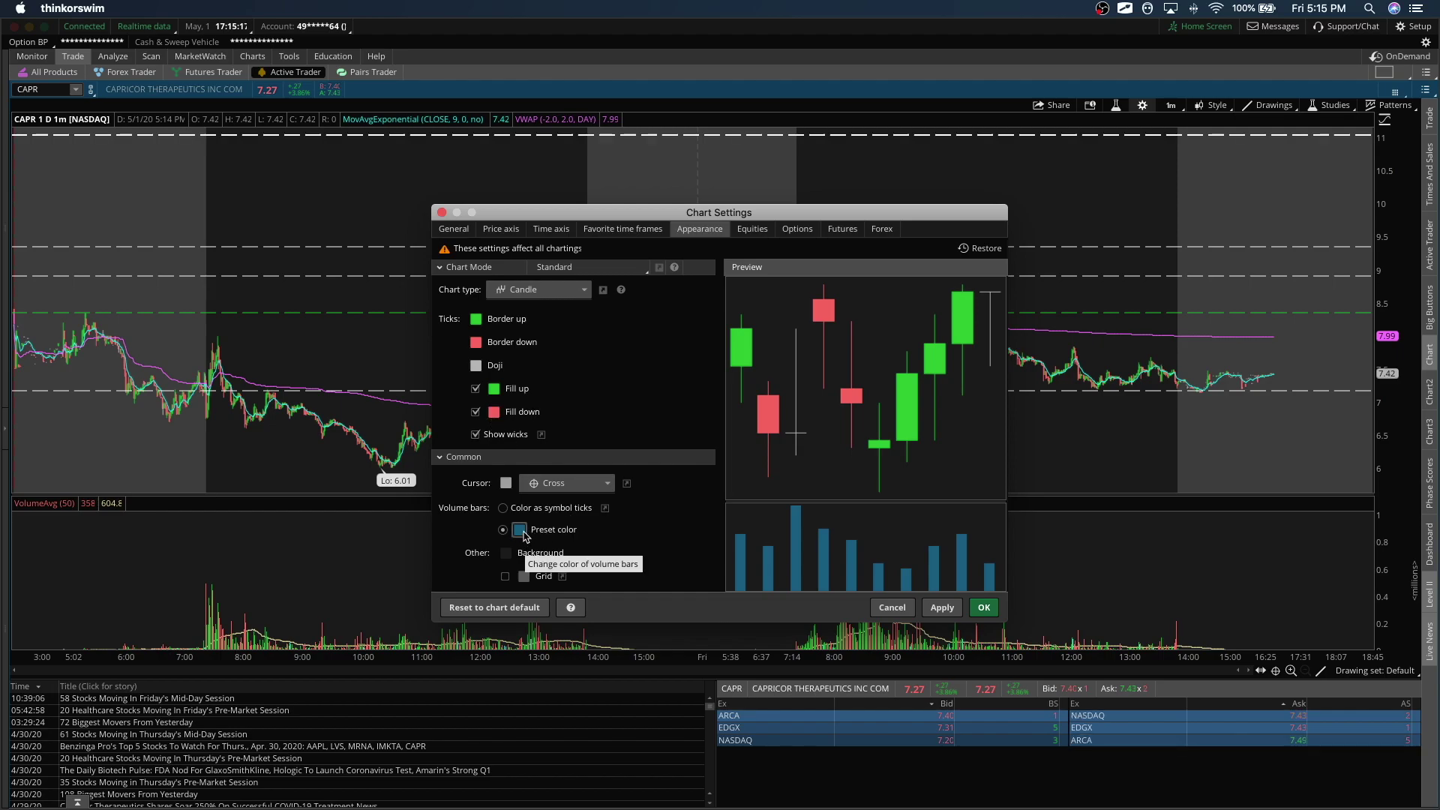
Step: Preview white and blue chart backgrounds, revert to dark, and cancel Chart Settings
left_click(523, 577)
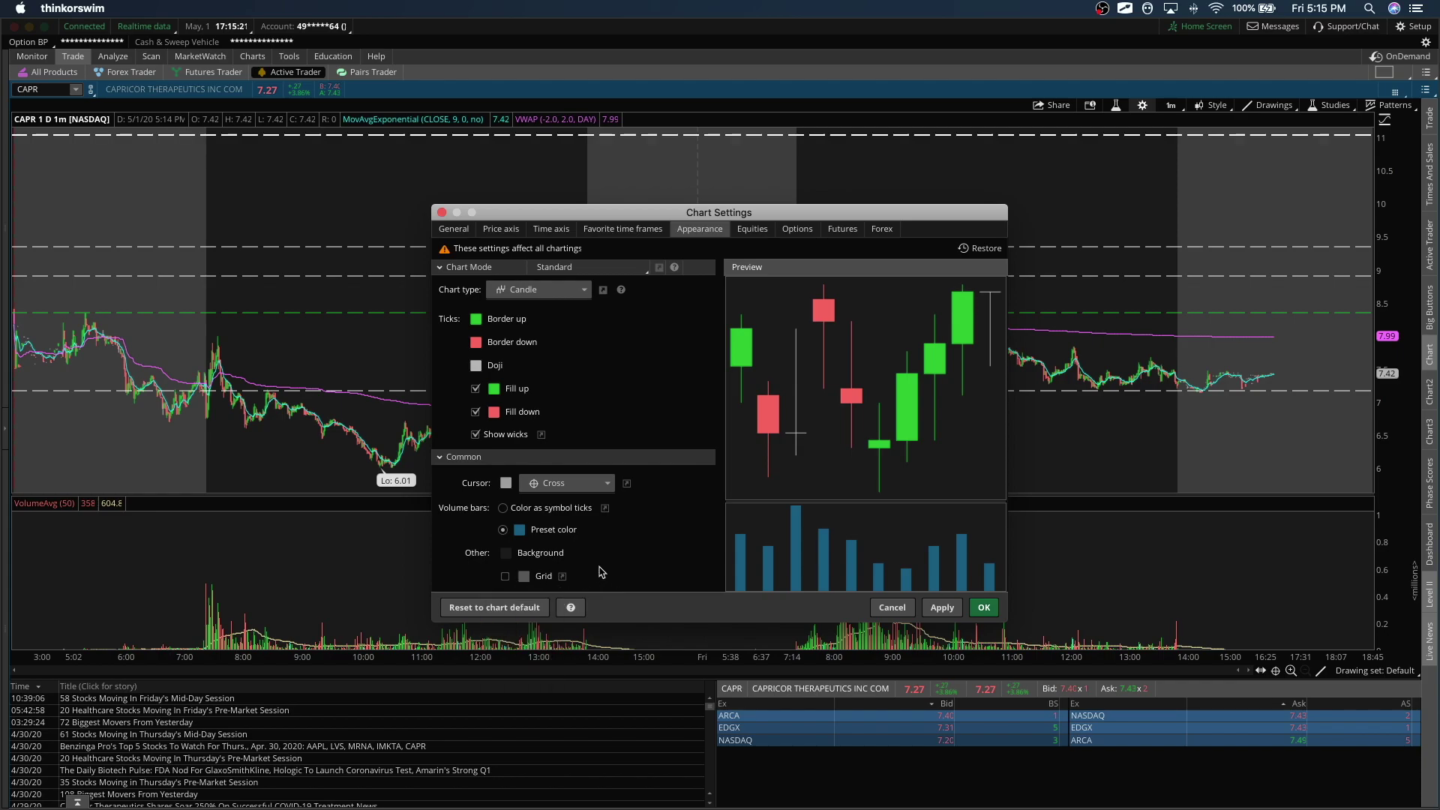
left_click(506, 554)
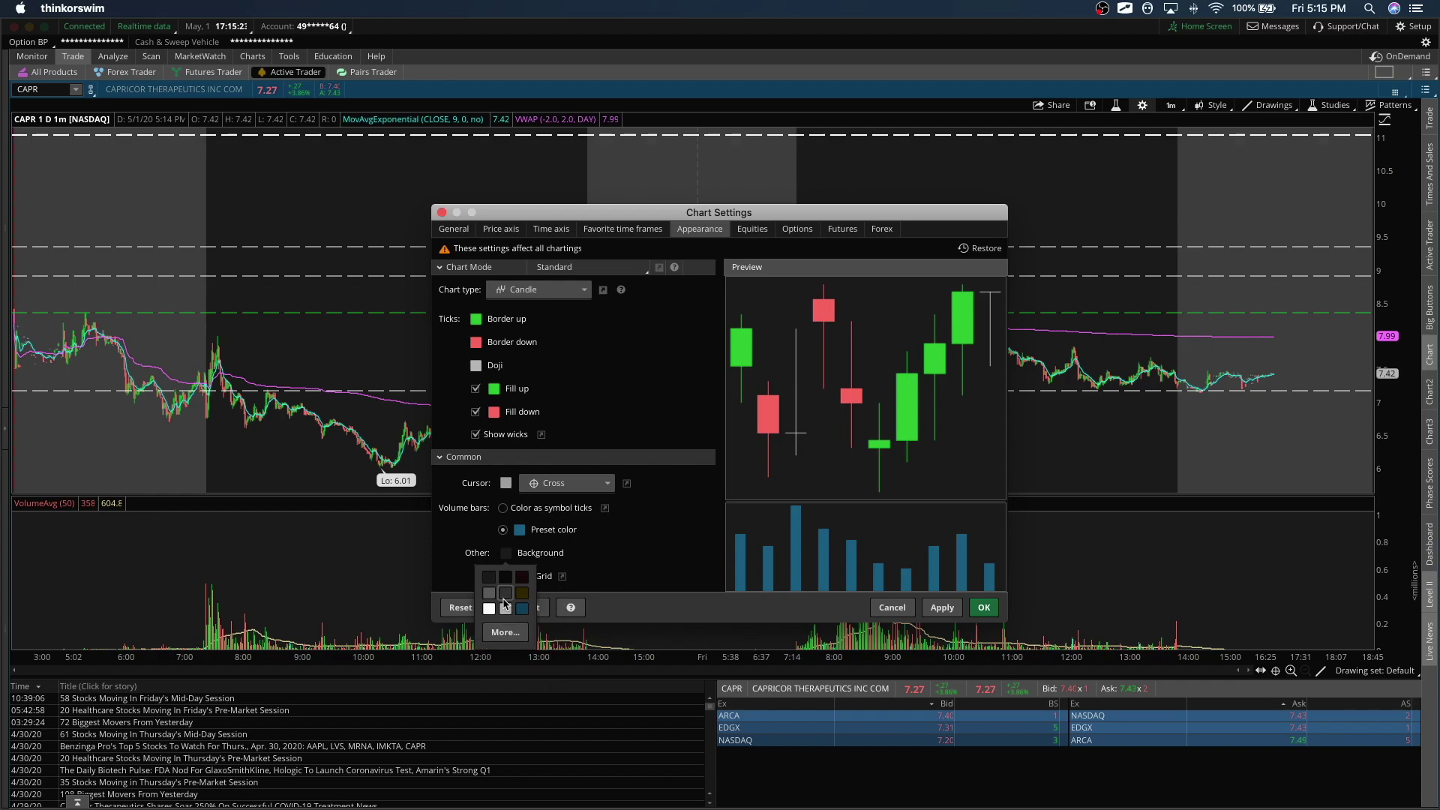
left_click(490, 609)
left_click(506, 556)
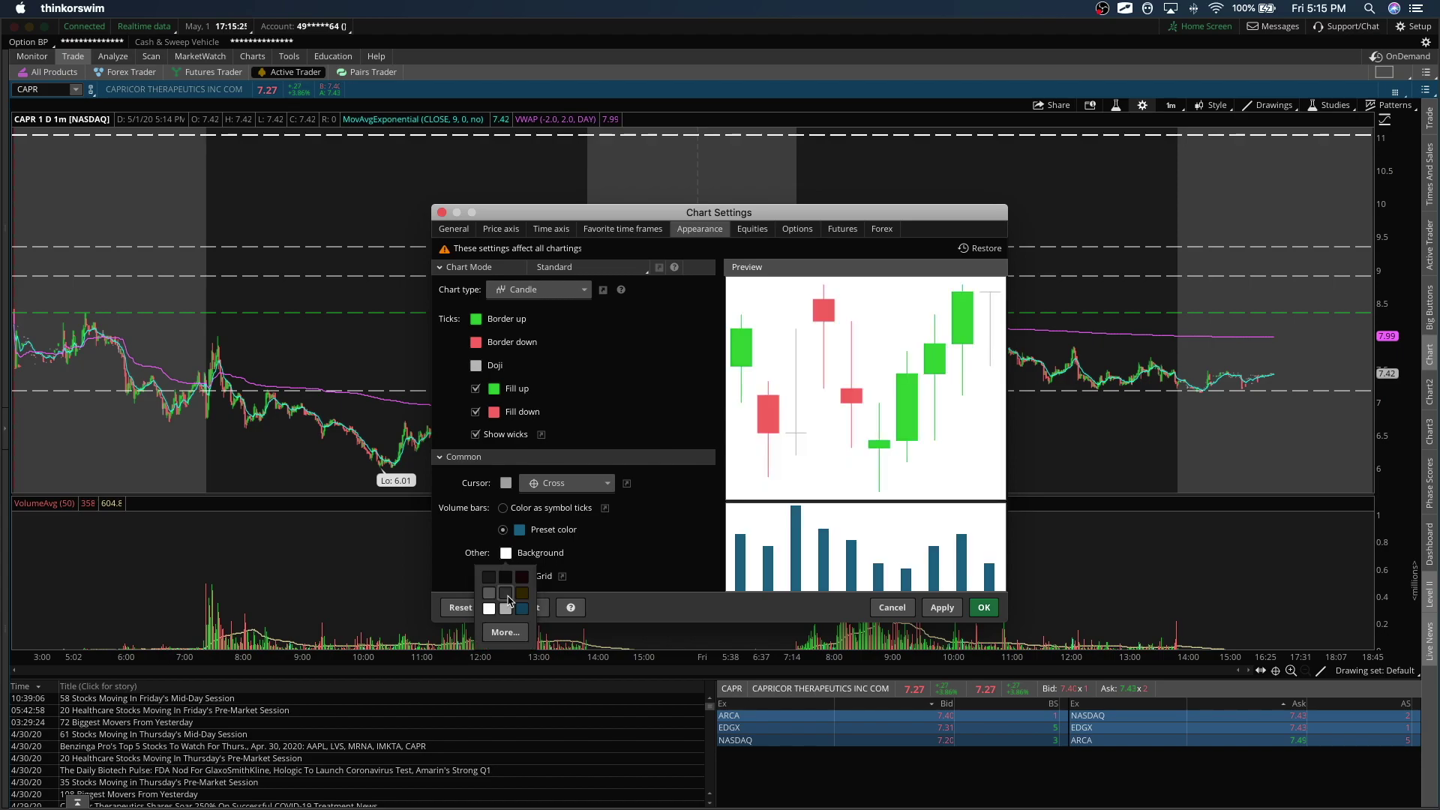
left_click(523, 609)
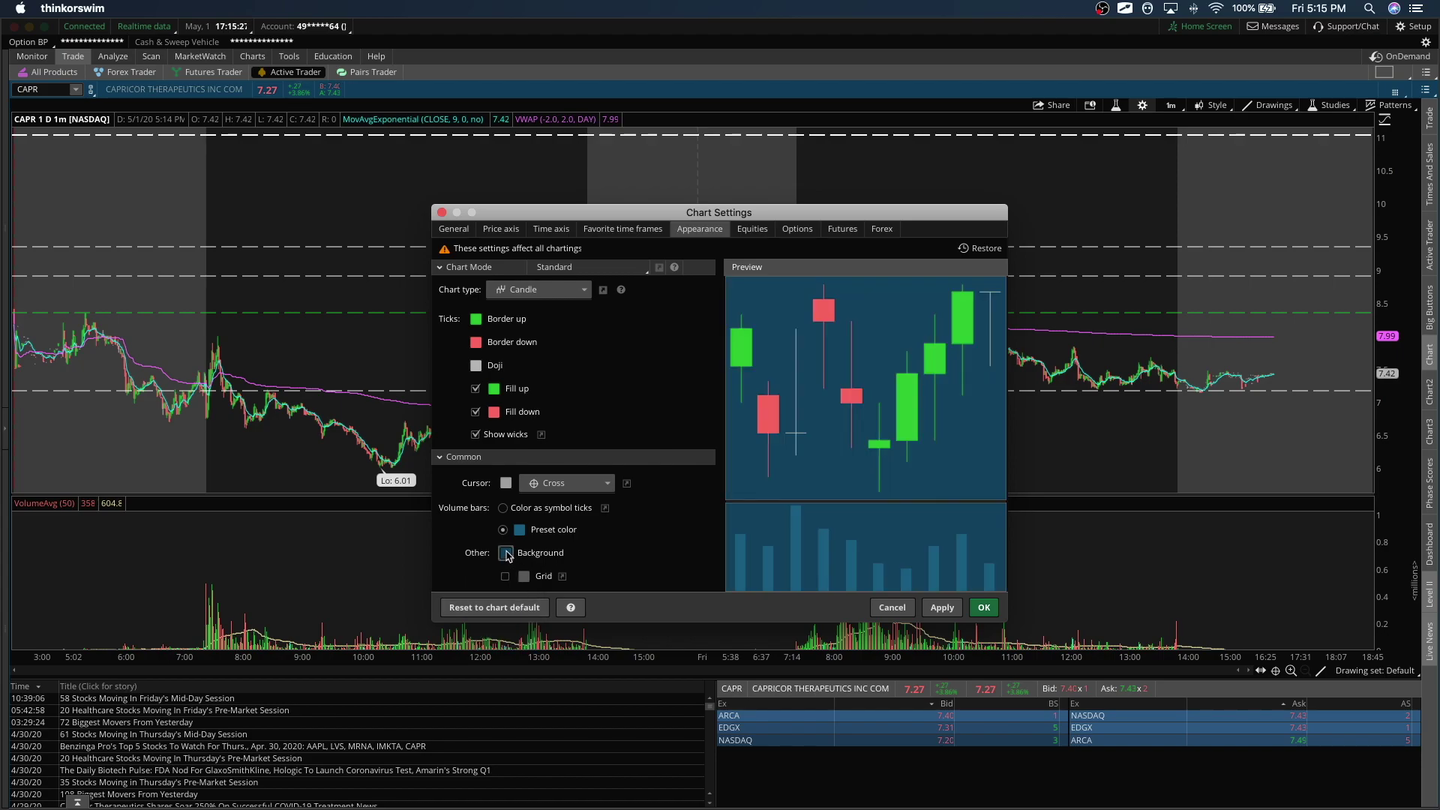
left_click(506, 555)
left_click(494, 581)
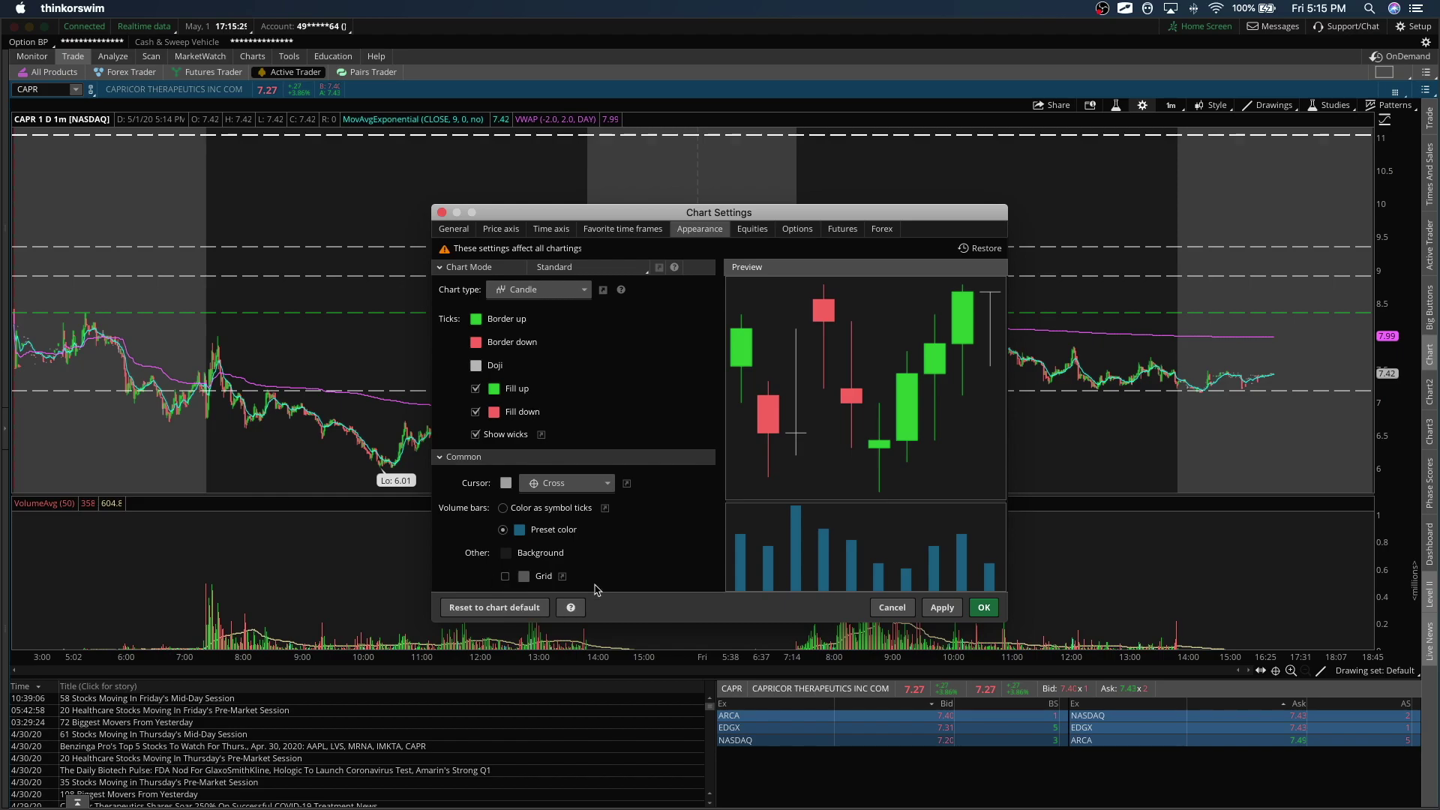
left_click(896, 609)
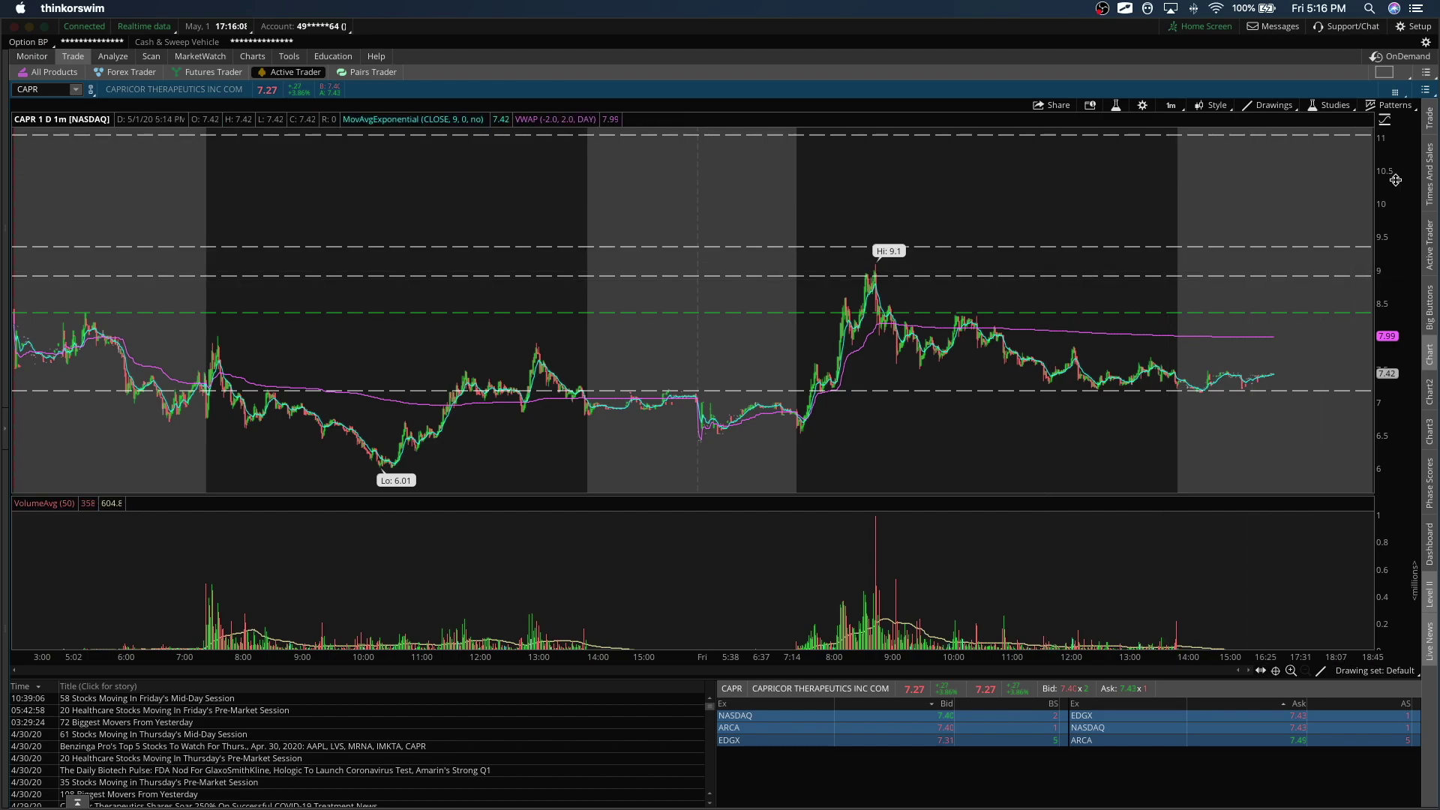
Step: Show the Time & Sales list of recent prints beside the CAPR 1-minute chart
left_click(1426, 174)
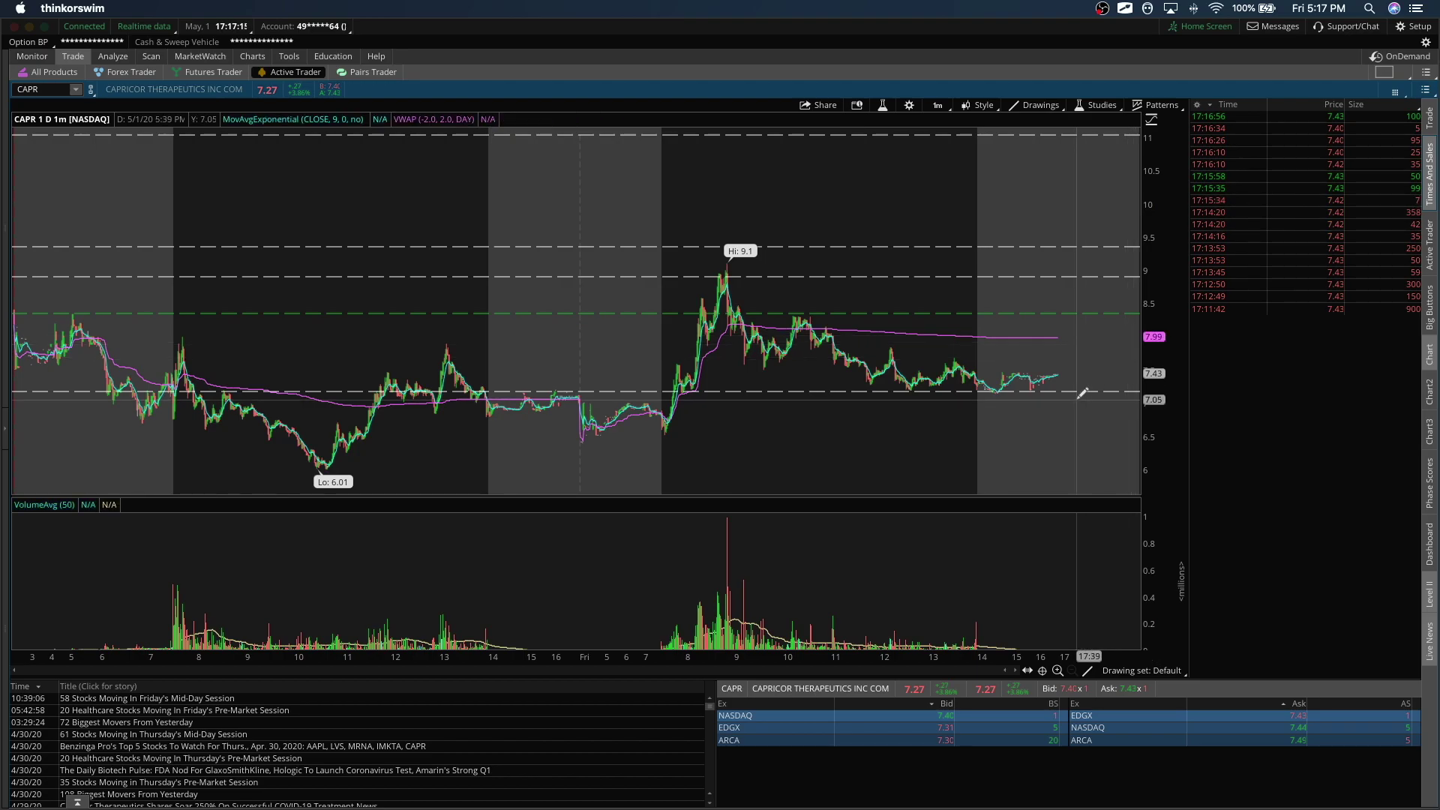
Step: Zoom into a chart range, then switch CAPR to the 5 D : 5m favorite time frame
left_click_drag(1009, 421, 600, 365)
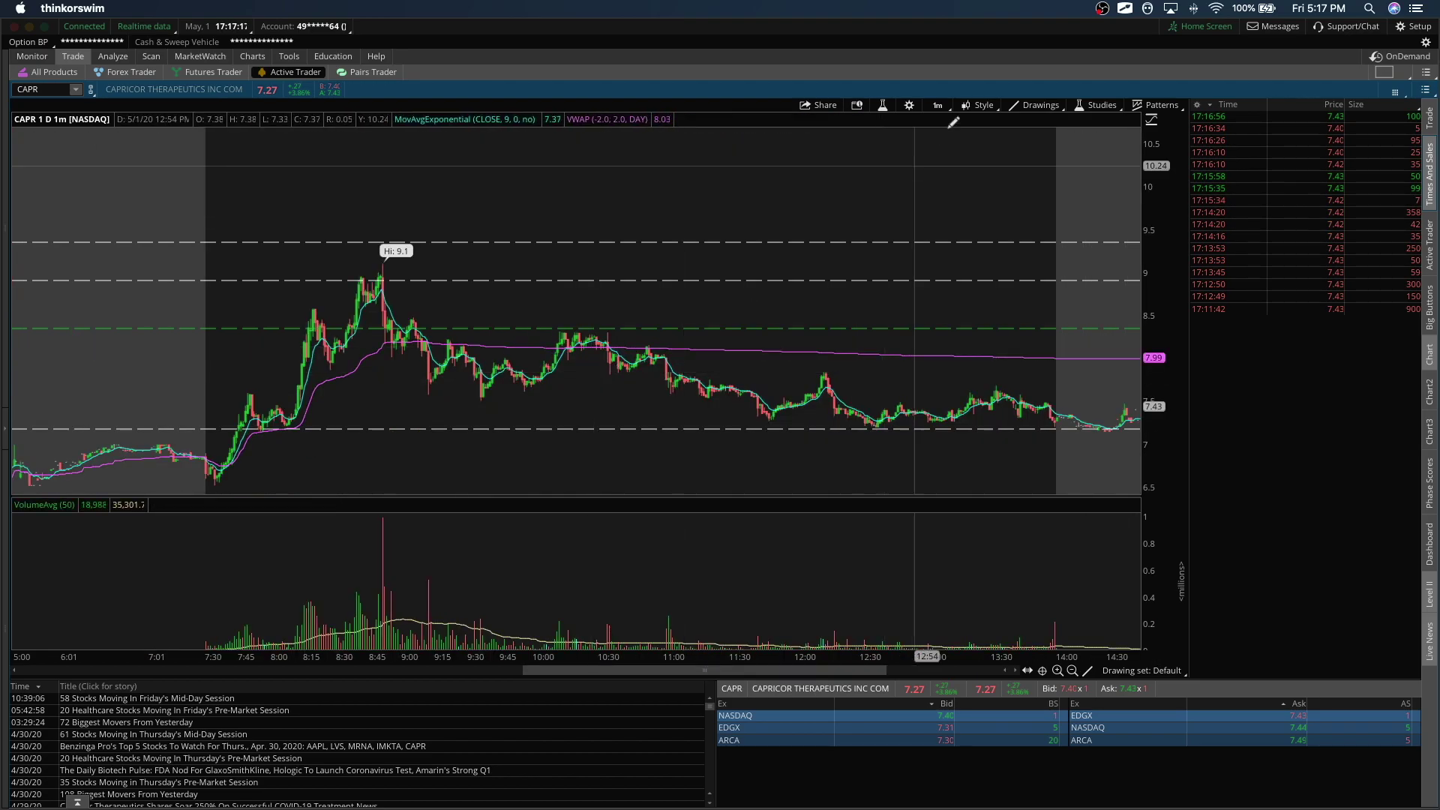
left_click(939, 105)
left_click(900, 168)
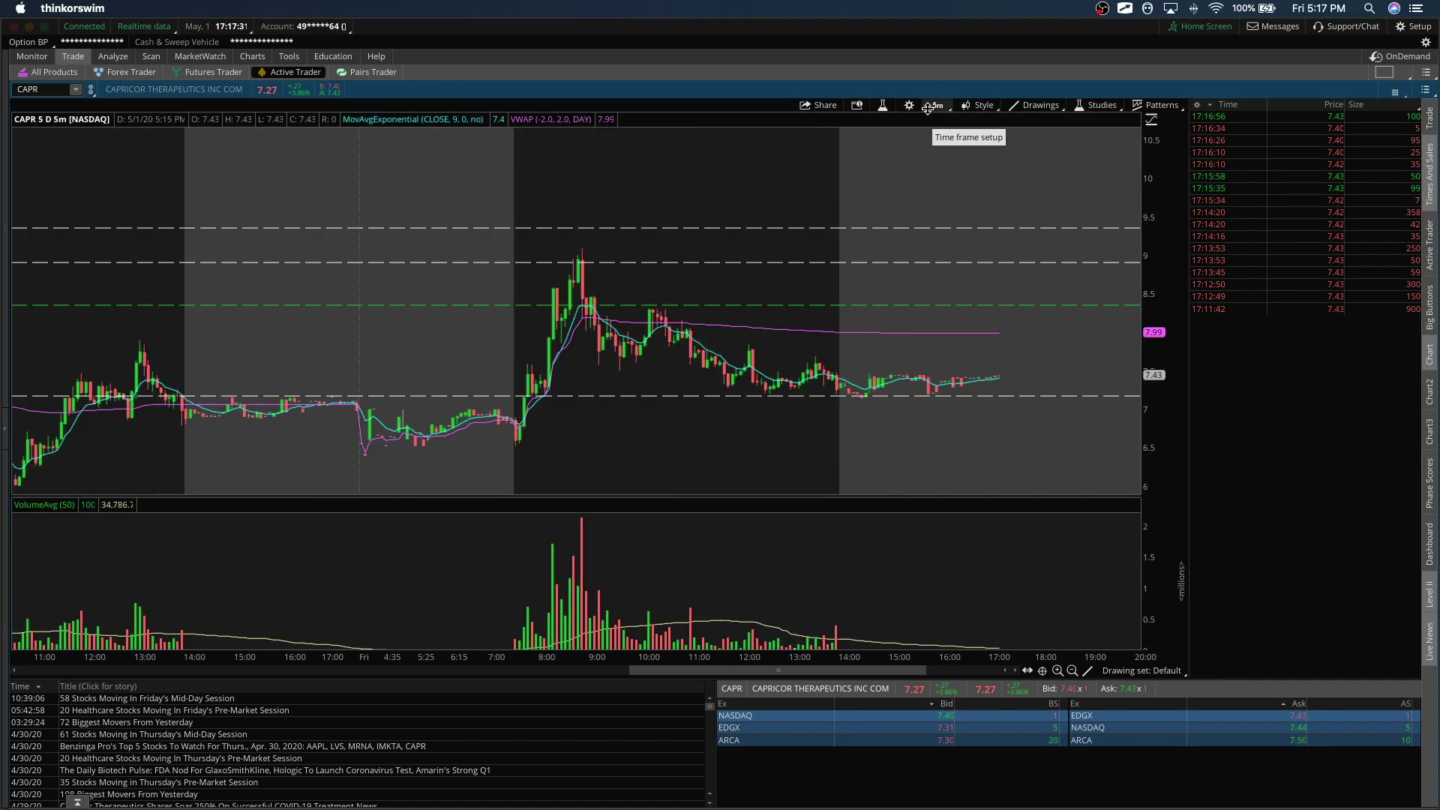